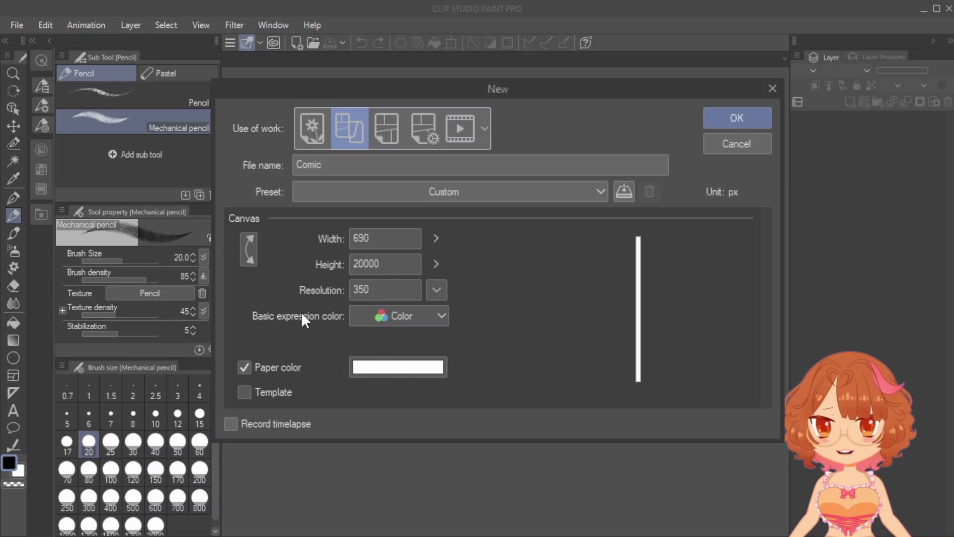
Step: Set the new work's use to Comic and name the file "Manga 20"
{"action": "left_click", "coordinate": [389, 124]}
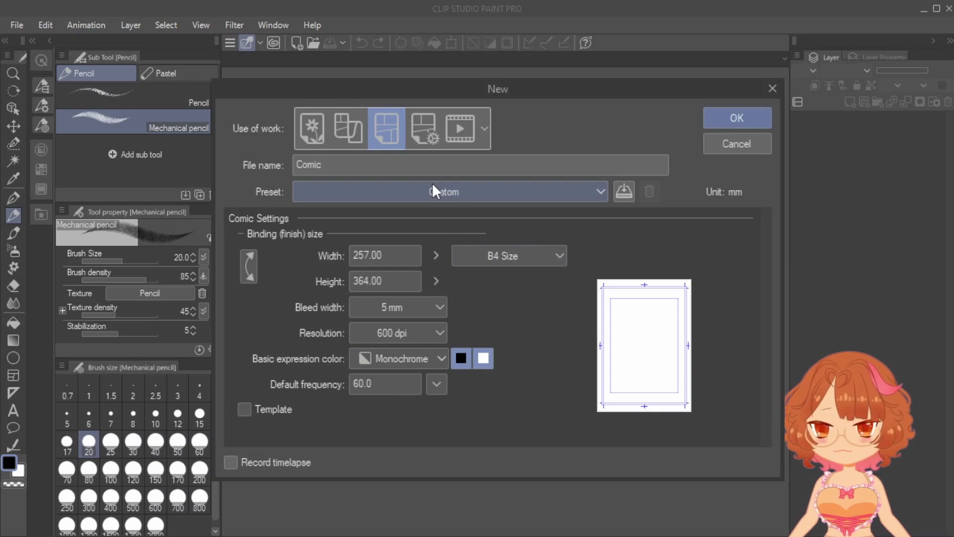
{"action": "double_click", "coordinate": [377, 167]}
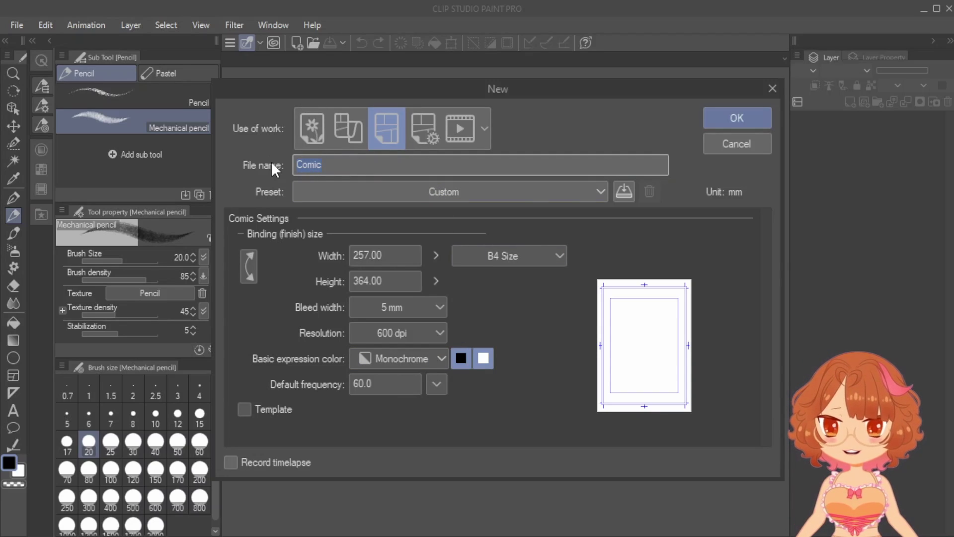
{"action": "type", "text": "Mang"}
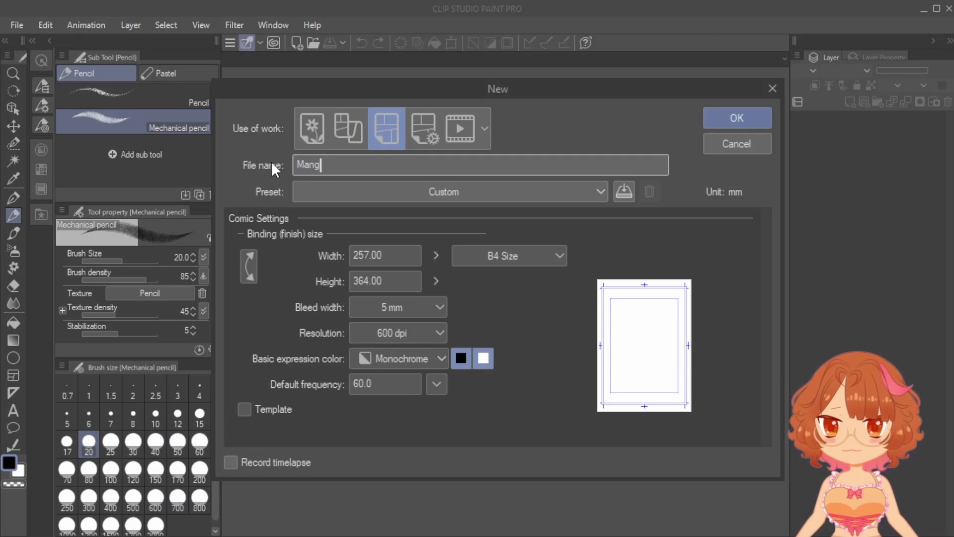
{"action": "type", "text": "a 20"}
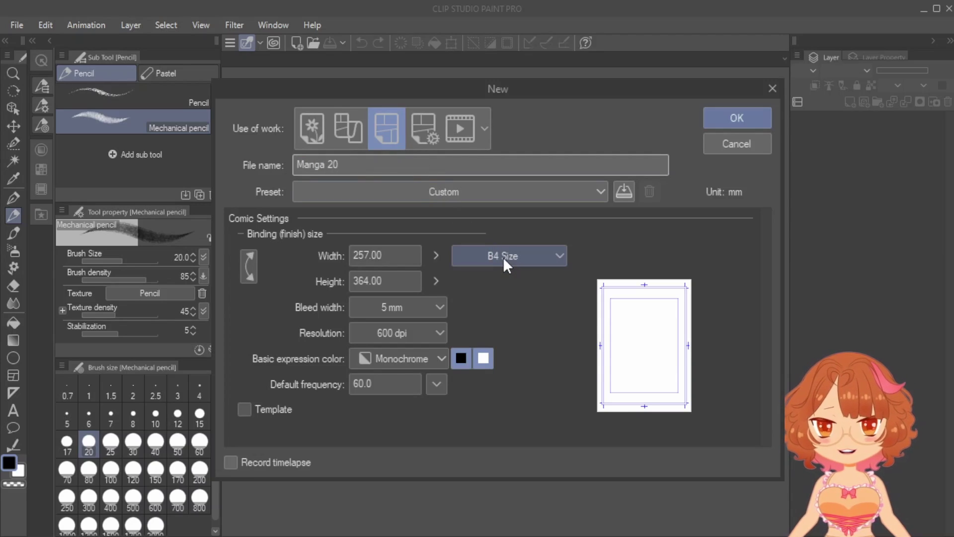
Step: Try the A4 binding size, return to B4 Size, and create the canvas
{"action": "left_click", "coordinate": [542, 253]}
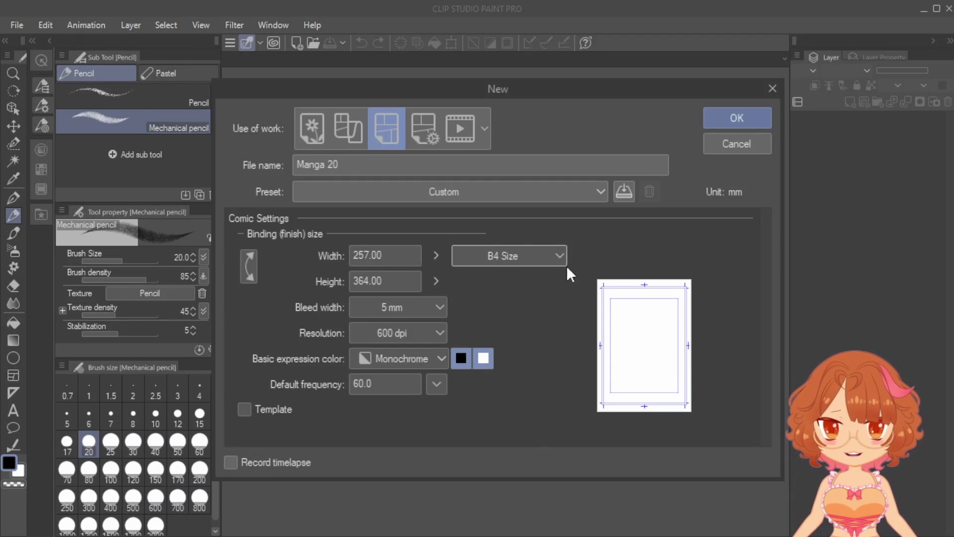
{"action": "left_click", "coordinate": [517, 323]}
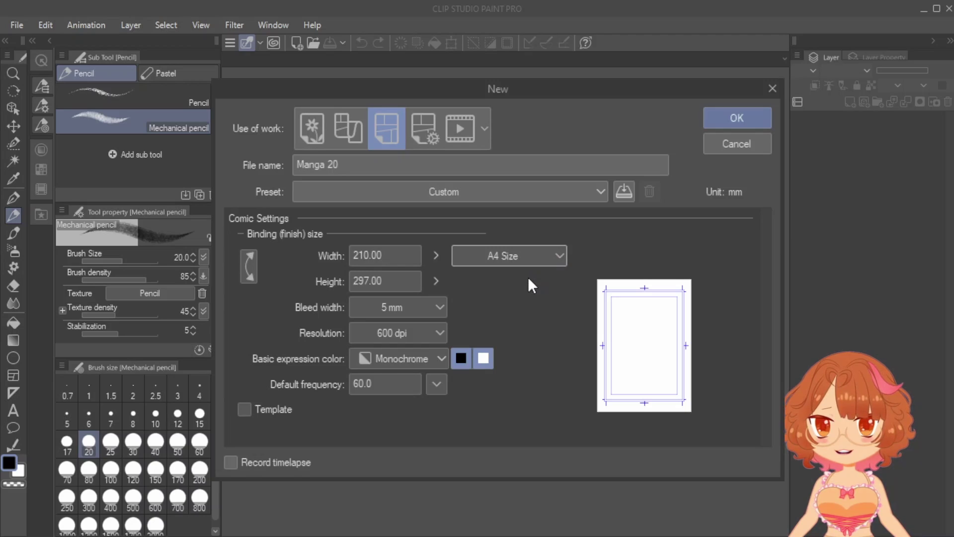
{"action": "key", "text": "Up"}
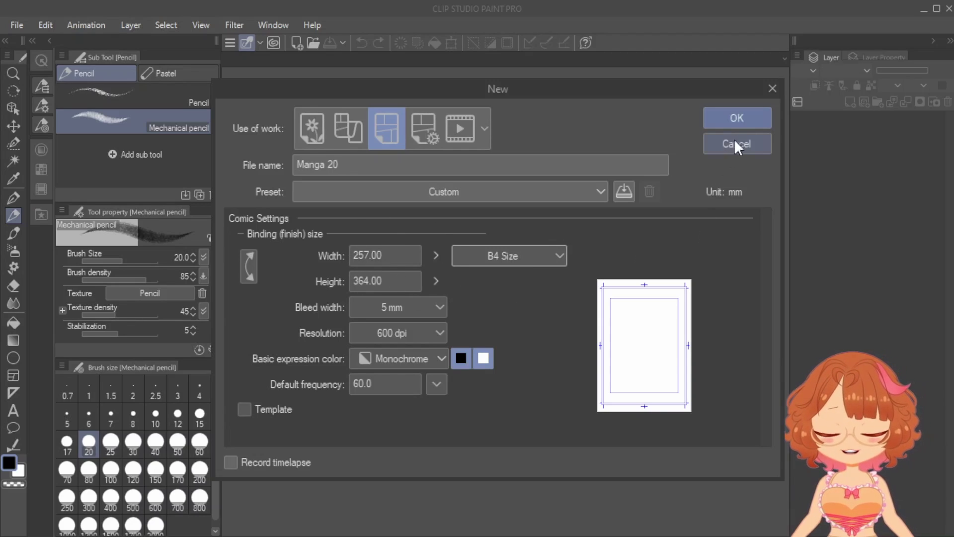
{"action": "left_click", "coordinate": [744, 112]}
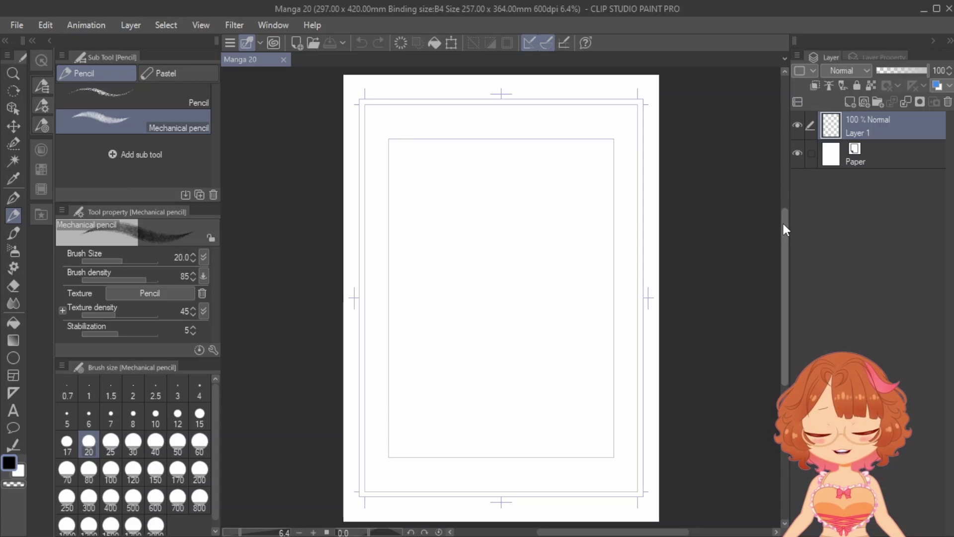
Step: Try mechanical pencil strokes across the page's upper margin and bleed area, and undo them
{"action": "mouse_move", "coordinate": [784, 225]}
{"action": "left_mouse_down"}
{"action": "mouse_move", "coordinate": [782, 216]}
{"action": "mouse_move", "coordinate": [784, 225]}
{"action": "left_mouse_up"}
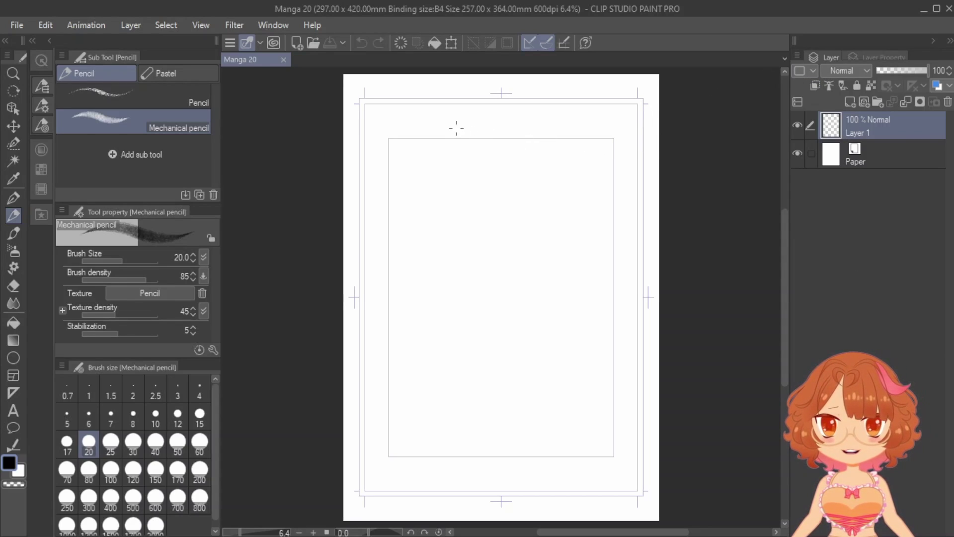
{"action": "mouse_move", "coordinate": [391, 84]}
{"action": "left_mouse_down"}
{"action": "mouse_move", "coordinate": [411, 78]}
{"action": "mouse_move", "coordinate": [581, 88]}
{"action": "mouse_move", "coordinate": [769, 116]}
{"action": "left_mouse_up"}
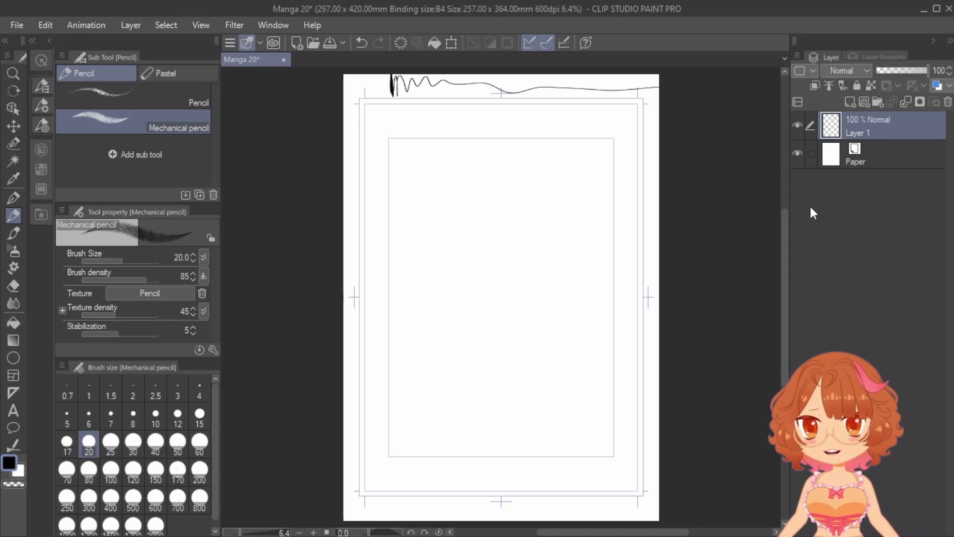
{"action": "key", "text": "ctrl+z"}
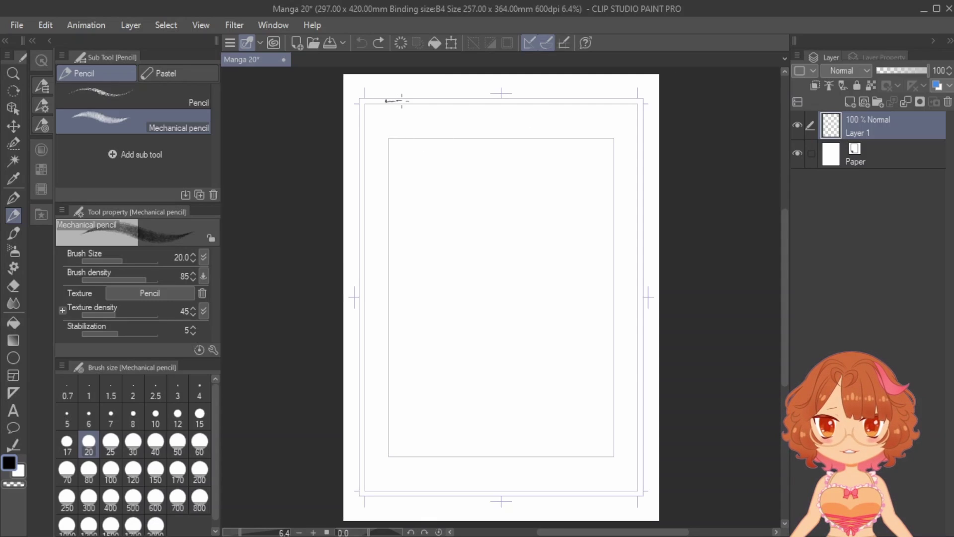
{"action": "key", "text": "ctrl+y"}
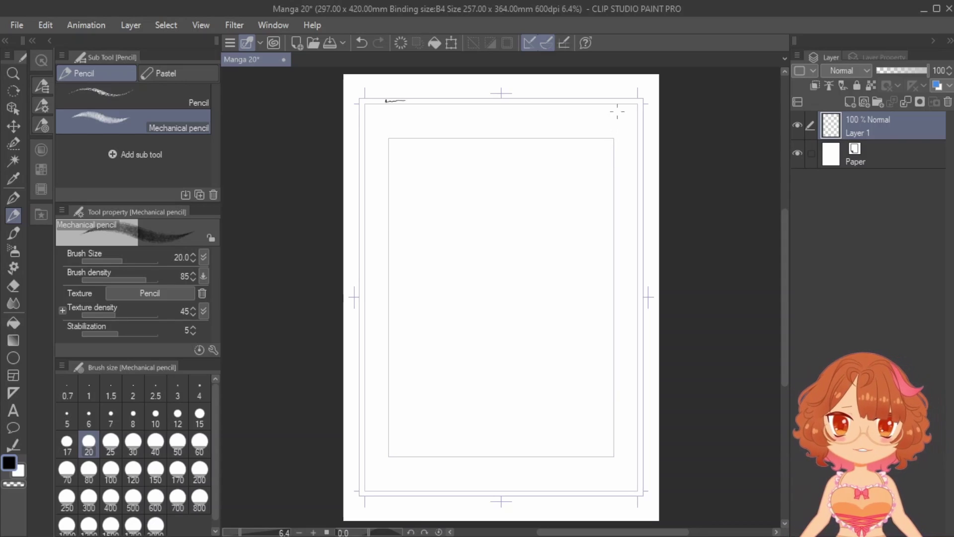
{"action": "mouse_move", "coordinate": [616, 102]}
{"action": "left_mouse_down"}
{"action": "mouse_move", "coordinate": [439, 92]}
{"action": "mouse_move", "coordinate": [364, 104]}
{"action": "mouse_move", "coordinate": [456, 122]}
{"action": "mouse_move", "coordinate": [600, 245]}
{"action": "mouse_move", "coordinate": [577, 241]}
{"action": "left_mouse_up"}
{"action": "key", "text": "ctrl+z"}
{"action": "key", "text": "ctrl+z"}
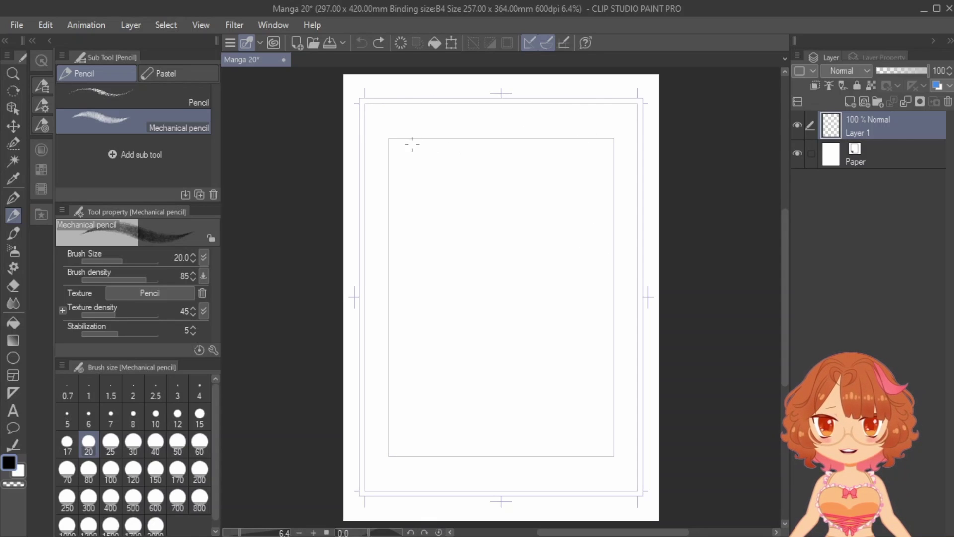
Step: Try pencil outlines of a box inside the inner frame and a loop around that frame, and undo all the strokes
{"action": "mouse_move", "coordinate": [454, 268]}
{"action": "left_mouse_down"}
{"action": "mouse_move", "coordinate": [545, 260]}
{"action": "mouse_move", "coordinate": [579, 308]}
{"action": "left_mouse_up"}
{"action": "key", "text": "ctrl+z"}
{"action": "mouse_move", "coordinate": [455, 226]}
{"action": "left_mouse_down"}
{"action": "mouse_move", "coordinate": [536, 226]}
{"action": "mouse_move", "coordinate": [468, 364]}
{"action": "left_mouse_up"}
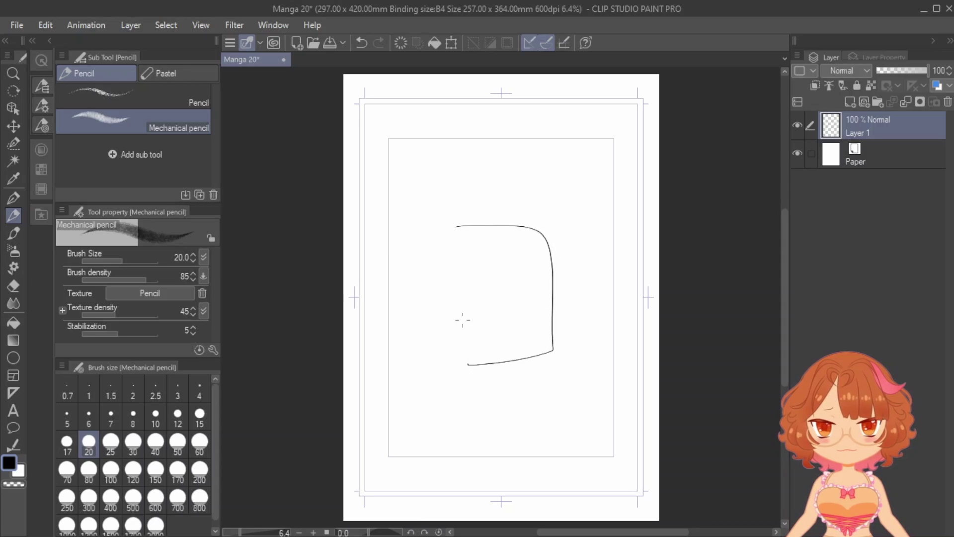
{"action": "left_click_drag", "start_coordinate": [446, 250], "coordinate": [451, 351]}
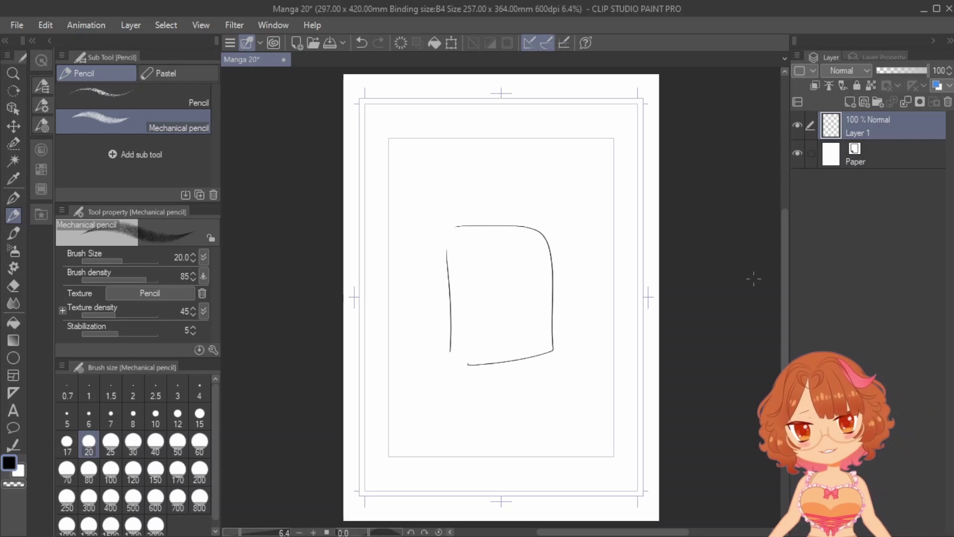
{"action": "mouse_move", "coordinate": [423, 118]}
{"action": "left_mouse_down"}
{"action": "mouse_move", "coordinate": [445, 123]}
{"action": "mouse_move", "coordinate": [645, 350]}
{"action": "mouse_move", "coordinate": [464, 452]}
{"action": "mouse_move", "coordinate": [381, 242]}
{"action": "mouse_move", "coordinate": [395, 132]}
{"action": "mouse_move", "coordinate": [559, 128]}
{"action": "left_mouse_up"}
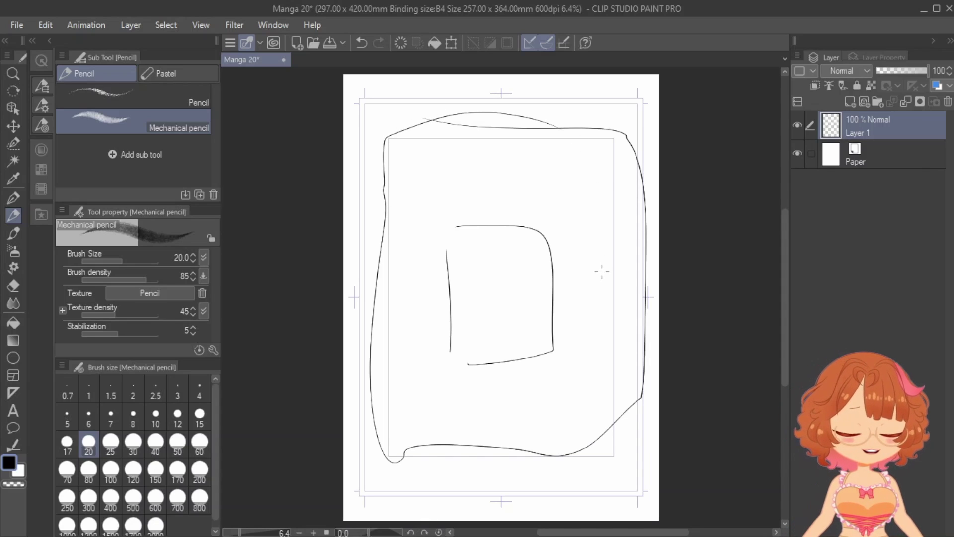
{"action": "key", "text": "ctrl+z"}
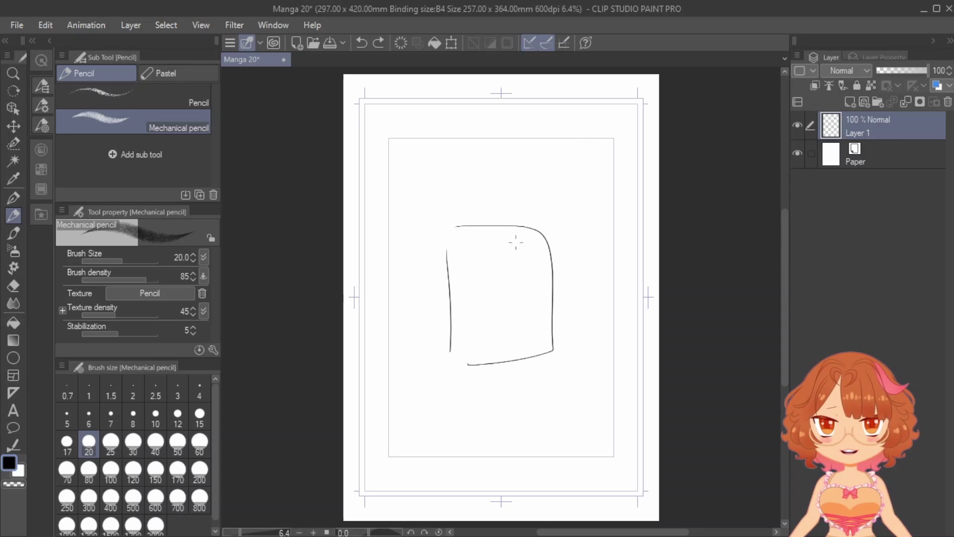
{"action": "mouse_move", "coordinate": [490, 304]}
{"action": "left_mouse_down"}
{"action": "mouse_move", "coordinate": [502, 271]}
{"action": "mouse_move", "coordinate": [477, 285]}
{"action": "mouse_move", "coordinate": [487, 307]}
{"action": "left_mouse_up"}
{"action": "key", "text": "ctrl+z"}
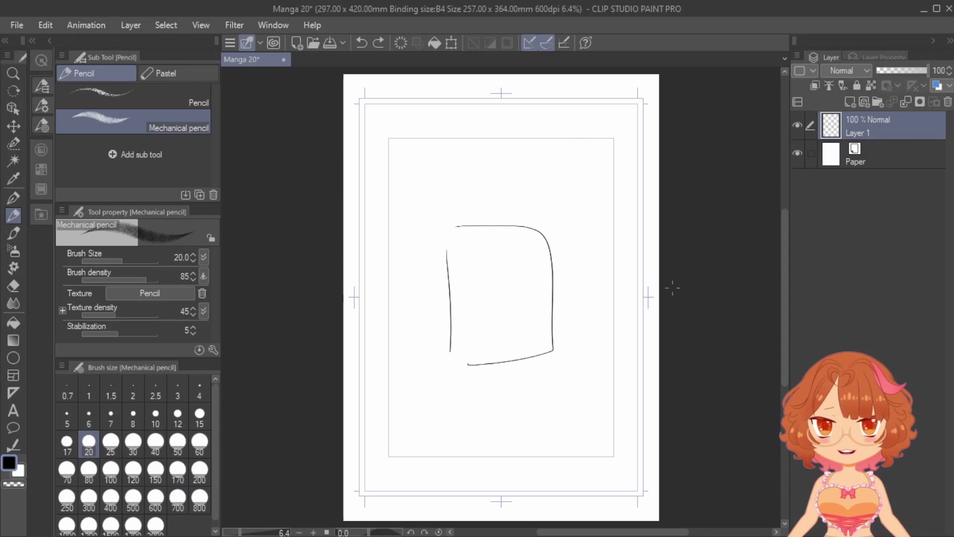
{"action": "key", "text": "ctrl+z"}
{"action": "key", "text": "ctrl+z"}
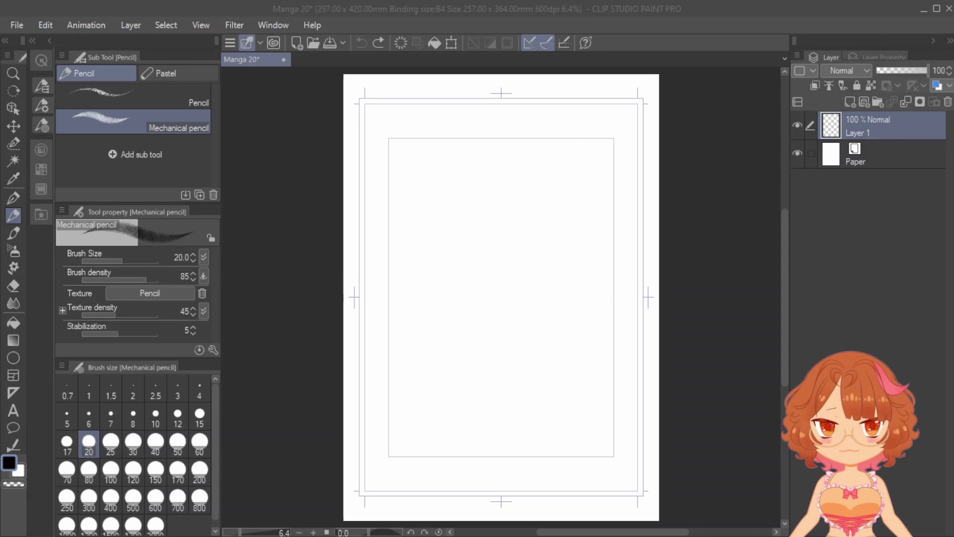
{"action": "left_click", "coordinate": [696, 487]}
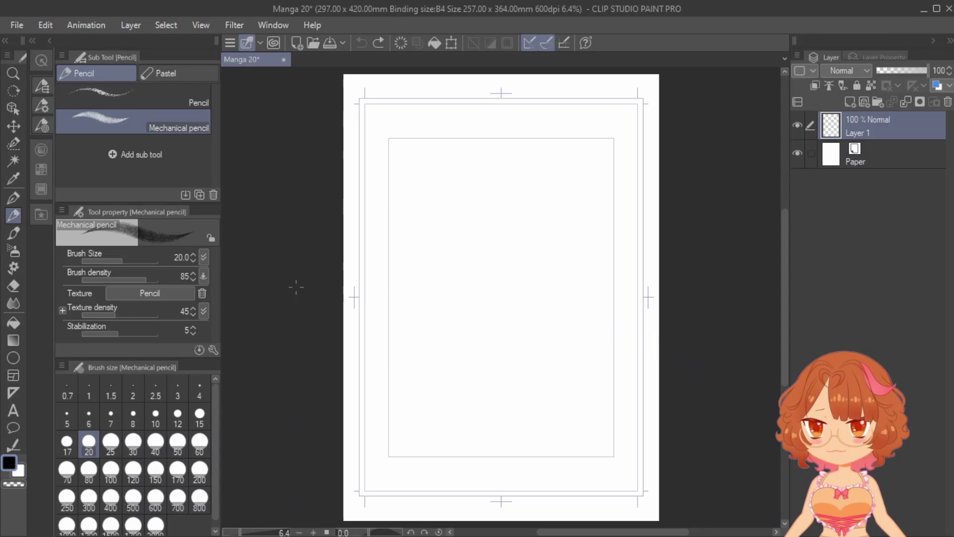
Step: Try a rounded freehand panel with the Frame border pen, scribble inside it with a pen, and undo both
{"action": "left_click", "coordinate": [14, 376]}
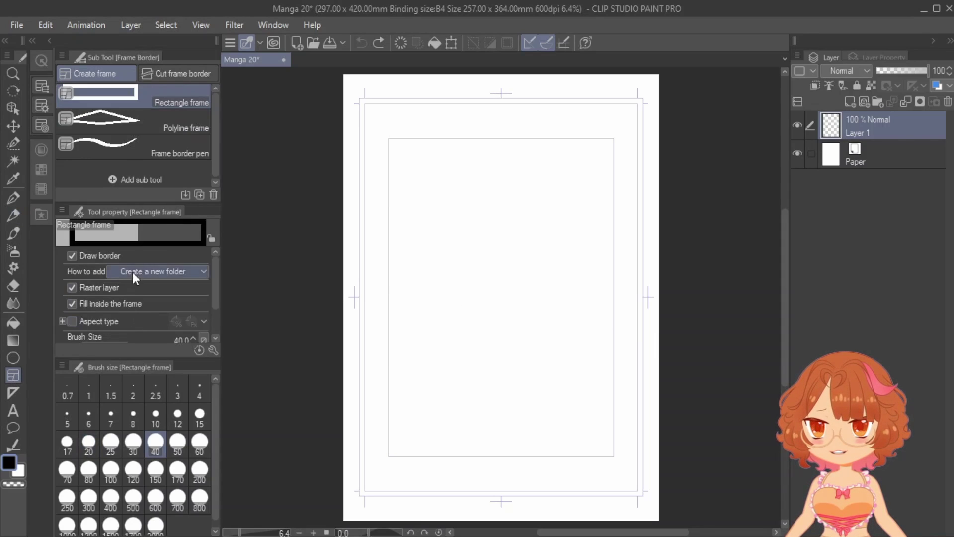
{"action": "left_click", "coordinate": [180, 151]}
{"action": "mouse_move", "coordinate": [437, 158]}
{"action": "left_mouse_down"}
{"action": "mouse_move", "coordinate": [546, 168]}
{"action": "mouse_move", "coordinate": [419, 292]}
{"action": "mouse_move", "coordinate": [478, 180]}
{"action": "left_mouse_up"}
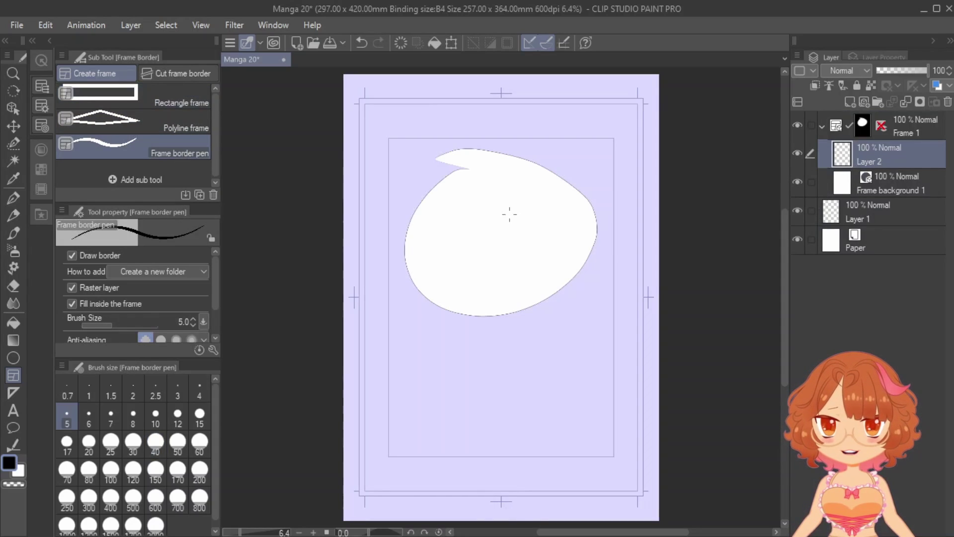
{"action": "left_click", "coordinate": [14, 197]}
{"action": "mouse_move", "coordinate": [509, 236]}
{"action": "left_mouse_down"}
{"action": "mouse_move", "coordinate": [461, 172]}
{"action": "mouse_move", "coordinate": [506, 225]}
{"action": "mouse_move", "coordinate": [506, 261]}
{"action": "mouse_move", "coordinate": [583, 249]}
{"action": "mouse_move", "coordinate": [453, 294]}
{"action": "left_mouse_up"}
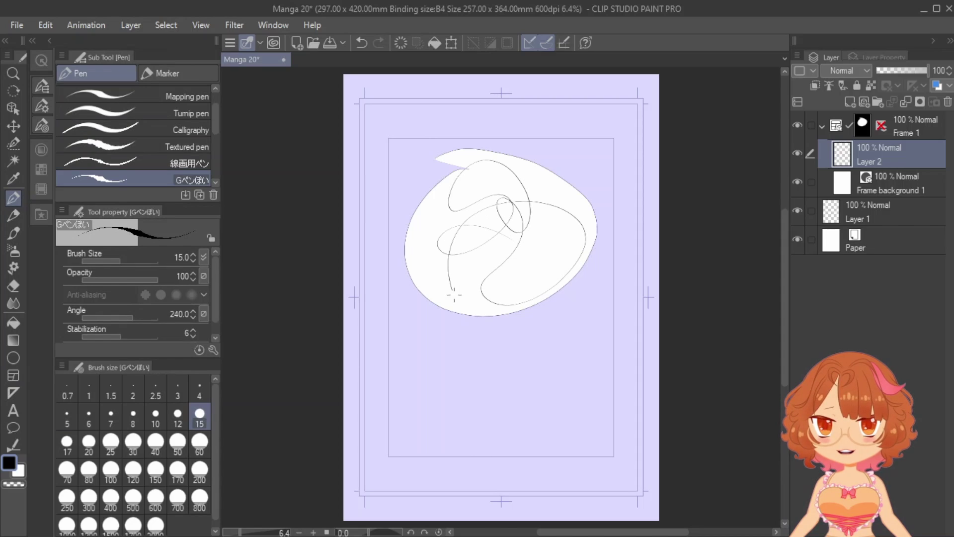
{"action": "key", "text": "ctrl+z"}
{"action": "key", "text": "ctrl+z"}
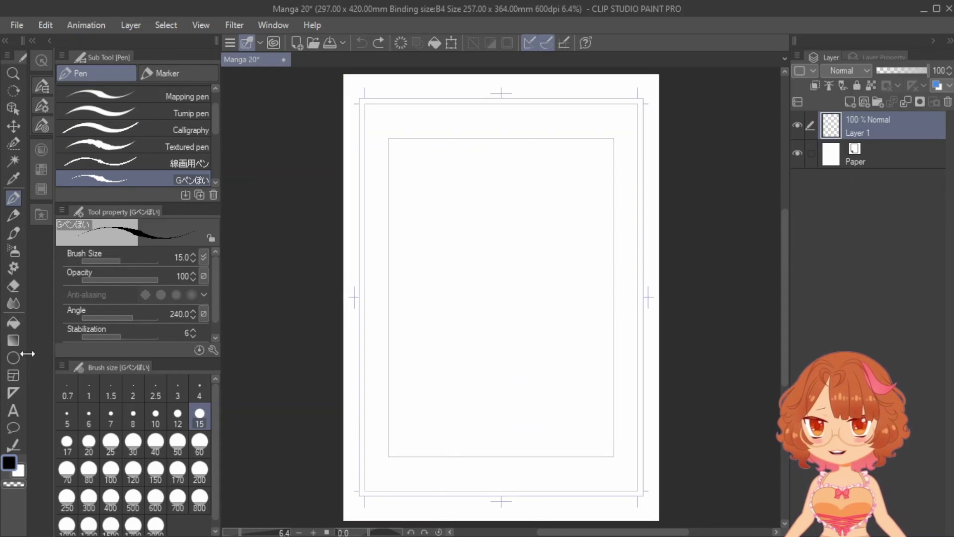
Step: Try a six-sided panel with the Polyline frame tool over the upper part of the page, and undo it
{"action": "left_click", "coordinate": [13, 375]}
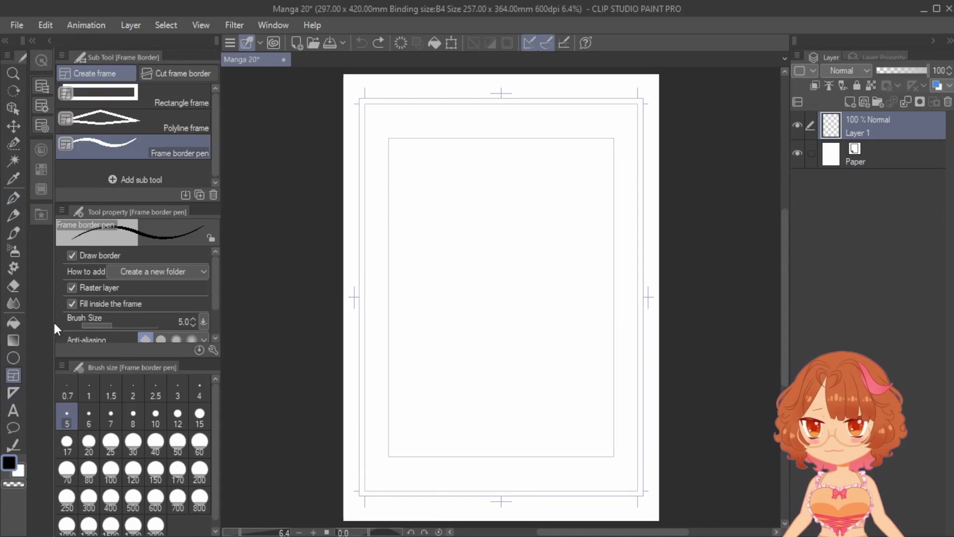
{"action": "left_click", "coordinate": [178, 121]}
{"action": "left_click", "coordinate": [393, 123]}
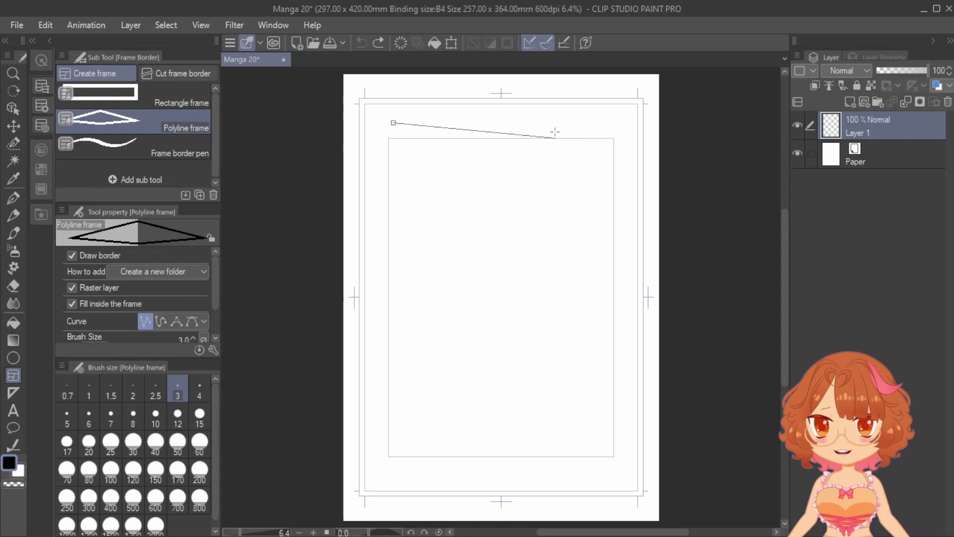
{"action": "left_click", "coordinate": [557, 139]}
{"action": "left_click", "coordinate": [600, 255]}
{"action": "left_click", "coordinate": [567, 325]}
{"action": "left_click", "coordinate": [423, 324]}
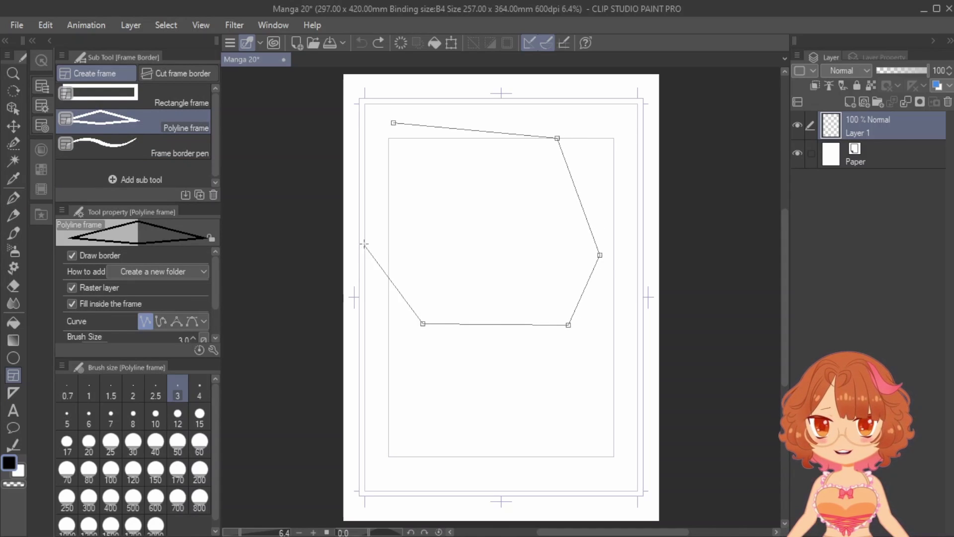
{"action": "left_click", "coordinate": [389, 231]}
{"action": "left_click", "coordinate": [393, 123]}
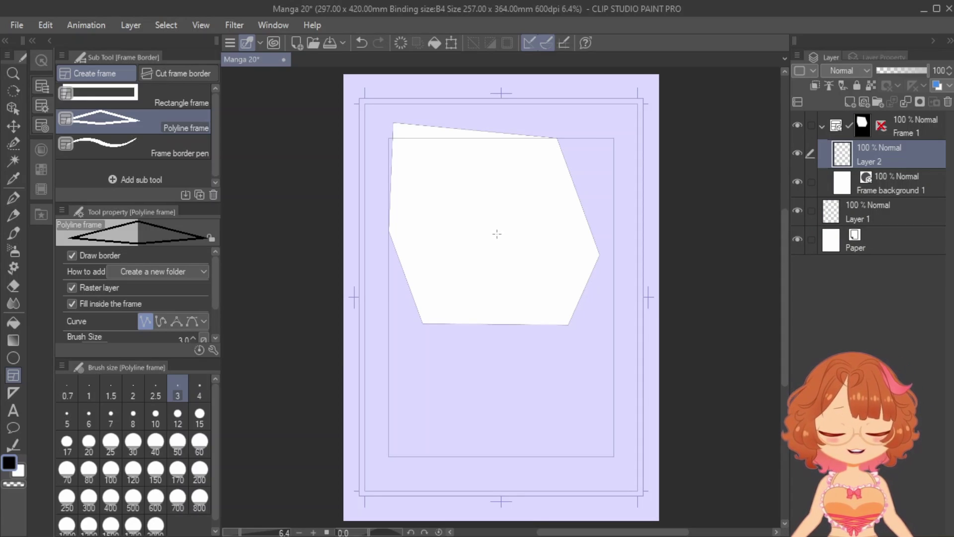
{"action": "key", "text": "ctrl+z"}
Step: Try a Rectangle frame panel along the page's binding-size guide, and undo it
{"action": "left_click", "coordinate": [158, 93]}
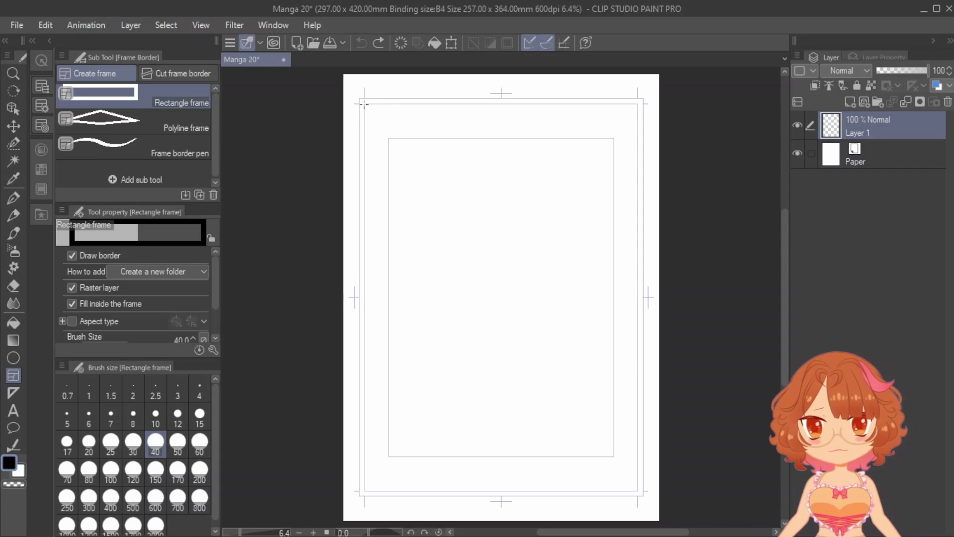
{"action": "mouse_move", "coordinate": [364, 103]}
{"action": "left_mouse_down"}
{"action": "mouse_move", "coordinate": [645, 282]}
{"action": "mouse_move", "coordinate": [646, 458]}
{"action": "mouse_move", "coordinate": [634, 487]}
{"action": "mouse_move", "coordinate": [647, 483]}
{"action": "left_mouse_up"}
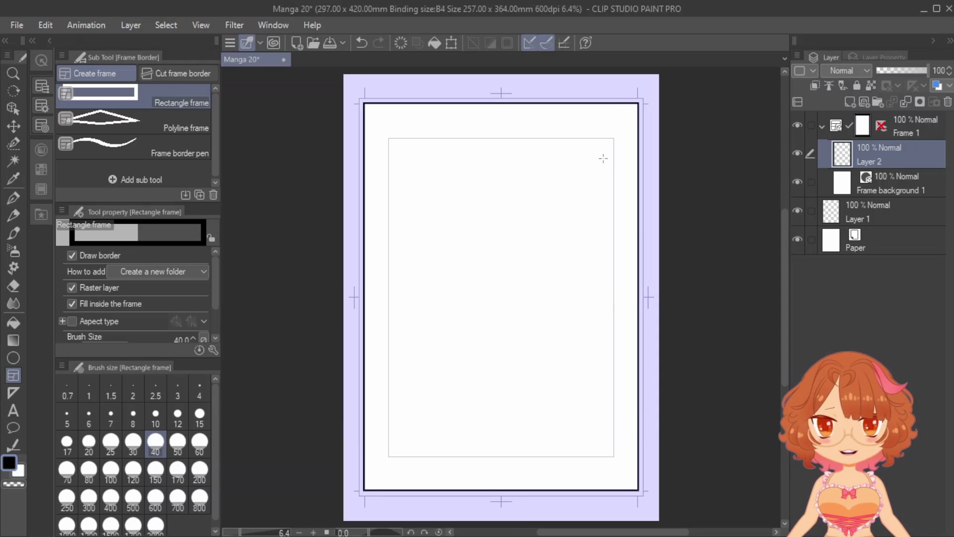
{"action": "left_click_drag", "start_coordinate": [216, 266], "coordinate": [219, 293]}
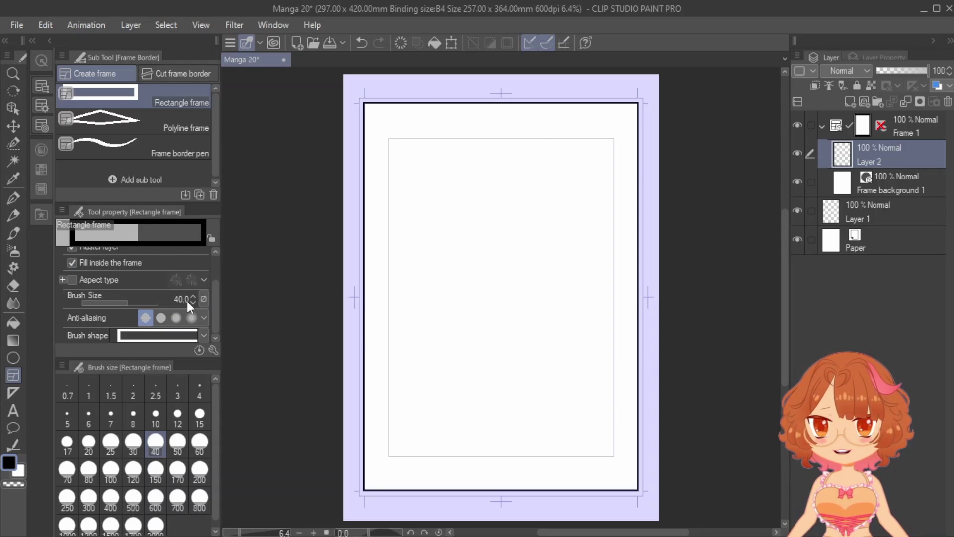
{"action": "key", "text": "ctrl+z"}
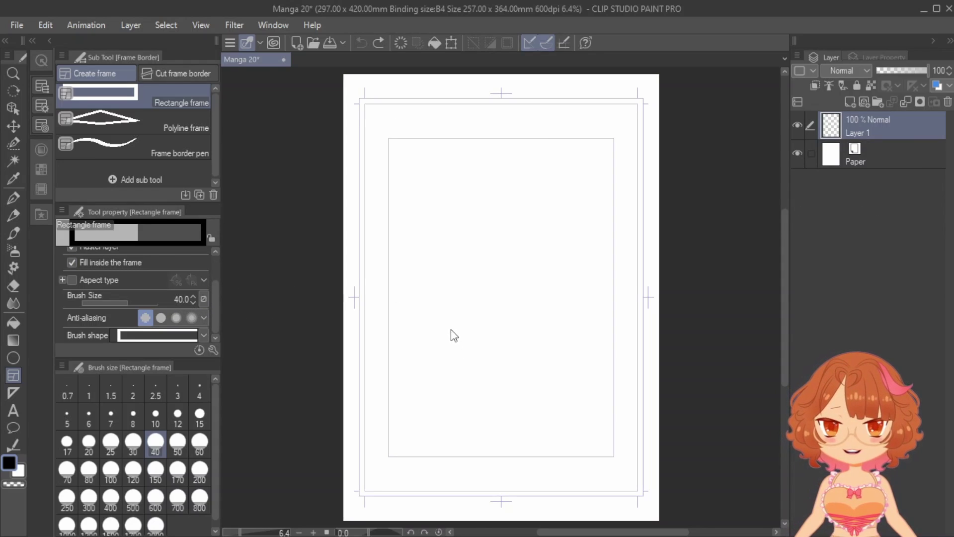
Step: Set the Rectangle frame brush size to 70, try a thicker-bordered panel along the binding-size guide, and undo the panel
{"action": "key", "text": "bracketright"}
{"action": "key", "text": "bracketright"}
{"action": "key", "text": "bracketright"}
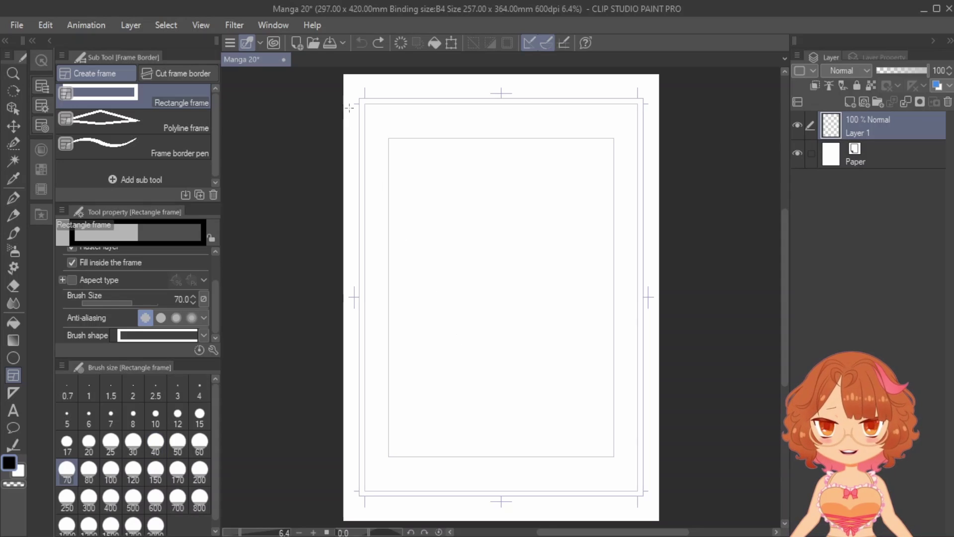
{"action": "mouse_move", "coordinate": [365, 104]}
{"action": "left_mouse_down"}
{"action": "mouse_move", "coordinate": [643, 475]}
{"action": "mouse_move", "coordinate": [633, 464]}
{"action": "left_mouse_up"}
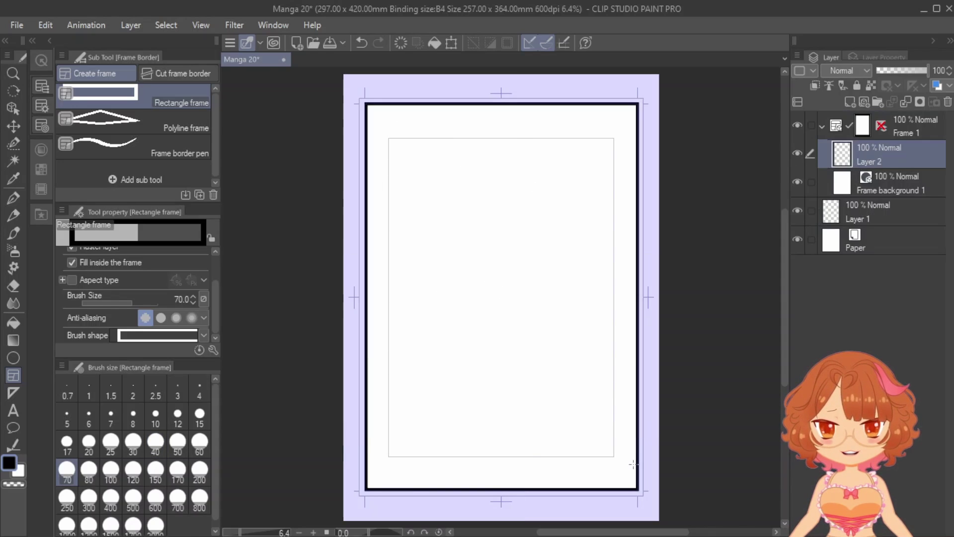
{"action": "key", "text": "ctrl+z"}
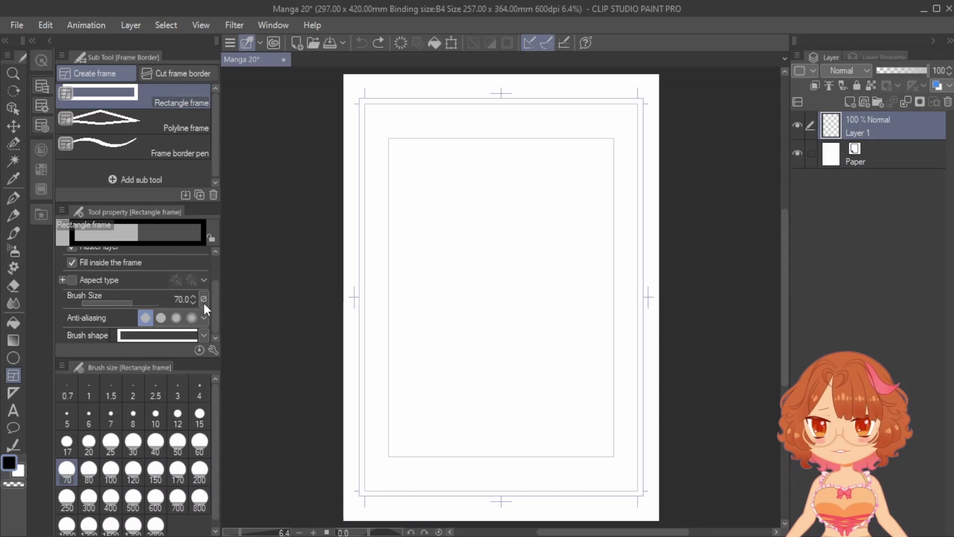
Step: Set the Rectangle frame brush size to 40 and draw a panel along the page's binding-size guide
{"action": "key", "text": "bracketleft"}
{"action": "key", "text": "bracketleft"}
{"action": "key", "text": "bracketleft"}
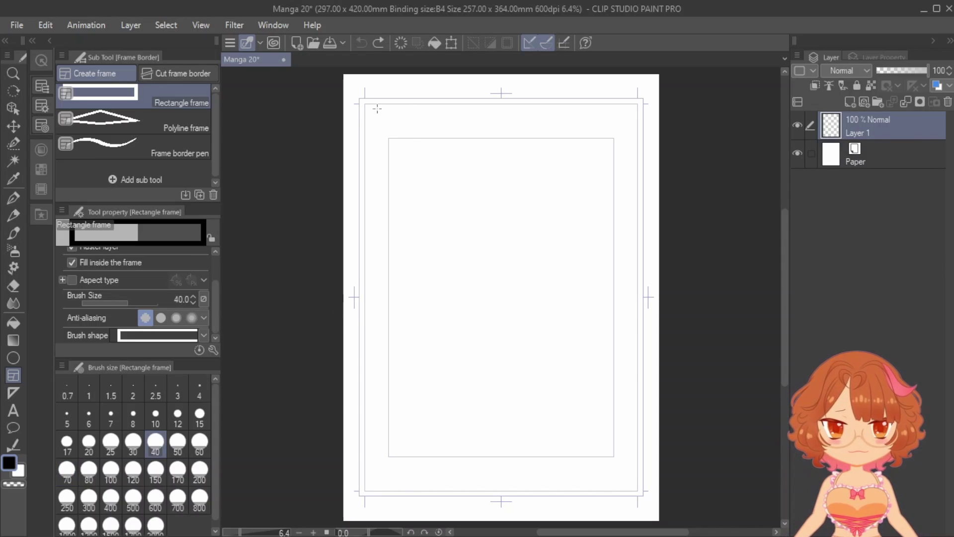
{"action": "left_click_drag", "start_coordinate": [365, 105], "coordinate": [636, 470]}
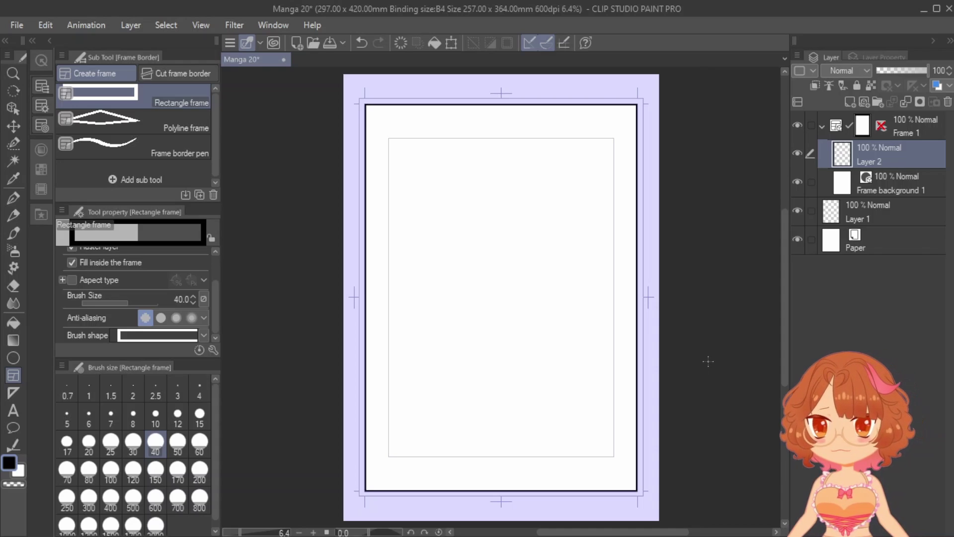
Step: Divide the panel horizontally into upper and lower frame folders and switch between the raster layers inside them
{"action": "left_click", "coordinate": [190, 78]}
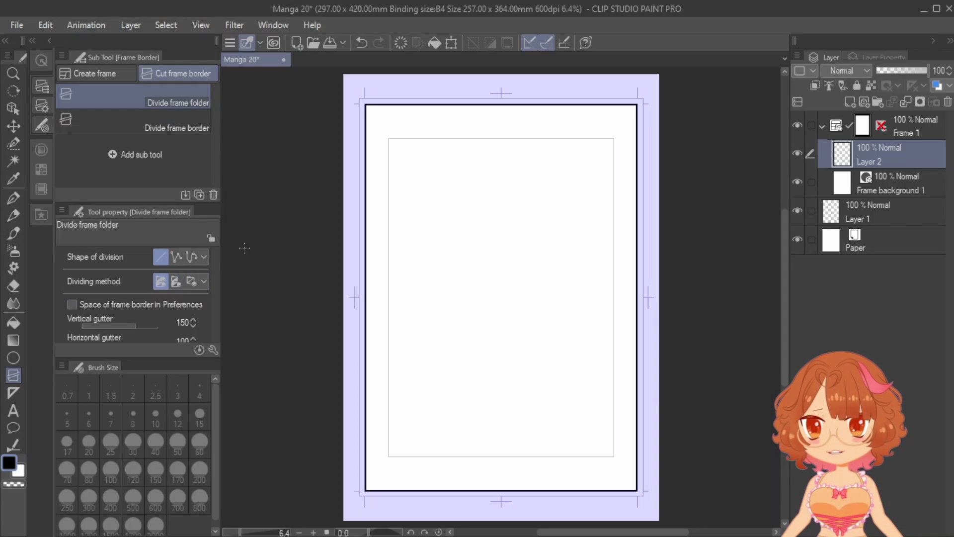
{"action": "left_click_drag", "start_coordinate": [371, 263], "coordinate": [381, 263]}
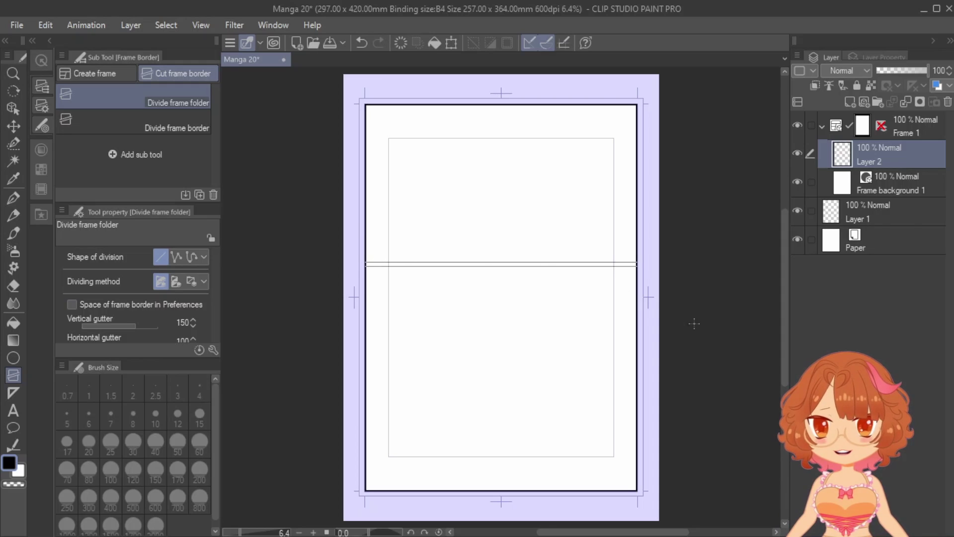
{"action": "left_click_drag", "start_coordinate": [692, 321], "coordinate": [717, 265]}
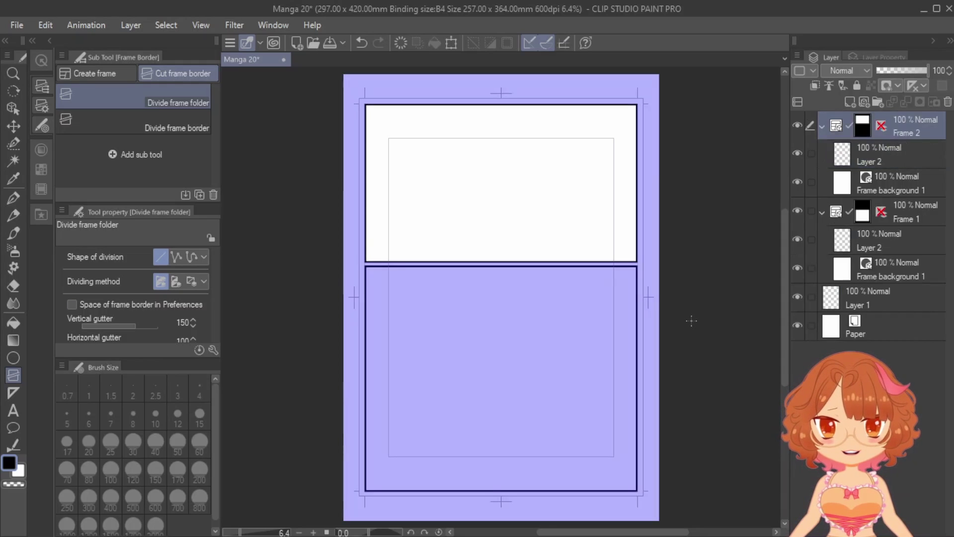
{"action": "left_click", "coordinate": [856, 156]}
{"action": "left_click", "coordinate": [867, 234]}
{"action": "left_click", "coordinate": [860, 155]}
{"action": "left_click", "coordinate": [850, 234]}
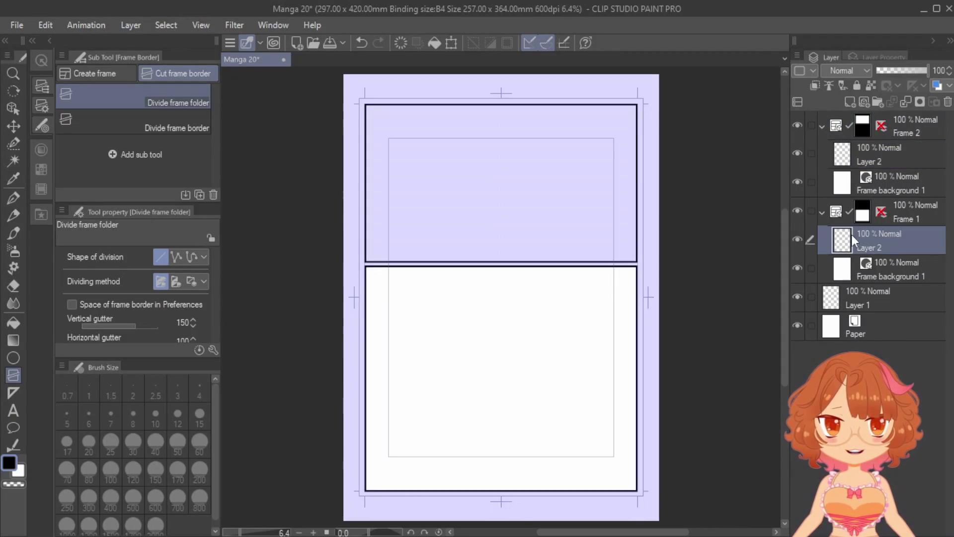
Step: Scribble with the pen across the upper edge of the lower panel on that frame's layer, and undo the strokes
{"action": "left_click", "coordinate": [13, 197]}
{"action": "mouse_move", "coordinate": [425, 253]}
{"action": "left_mouse_down"}
{"action": "mouse_move", "coordinate": [469, 241]}
{"action": "mouse_move", "coordinate": [441, 230]}
{"action": "mouse_move", "coordinate": [491, 351]}
{"action": "mouse_move", "coordinate": [406, 265]}
{"action": "left_mouse_up"}
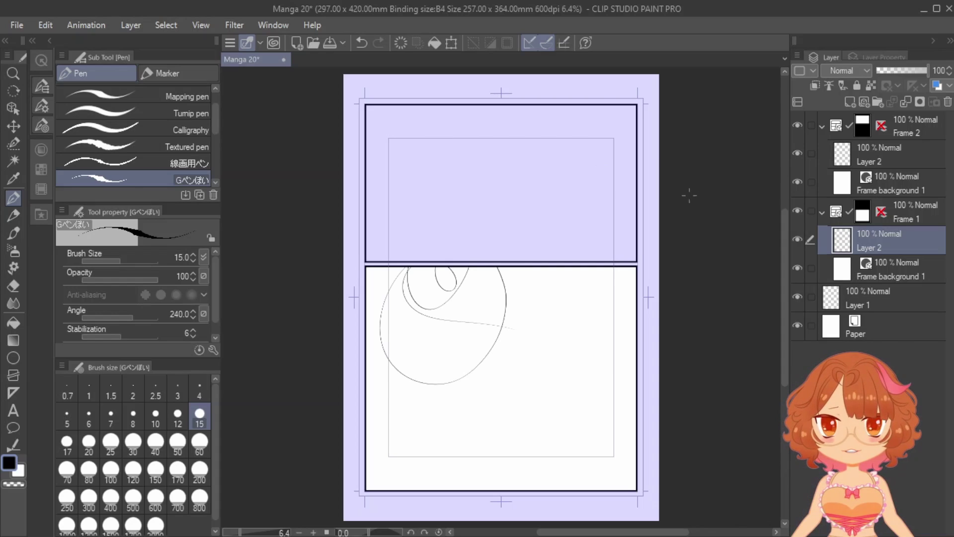
{"action": "key", "text": "ctrl+z"}
{"action": "key", "text": "ctrl+z"}
{"action": "key", "text": "ctrl+z"}
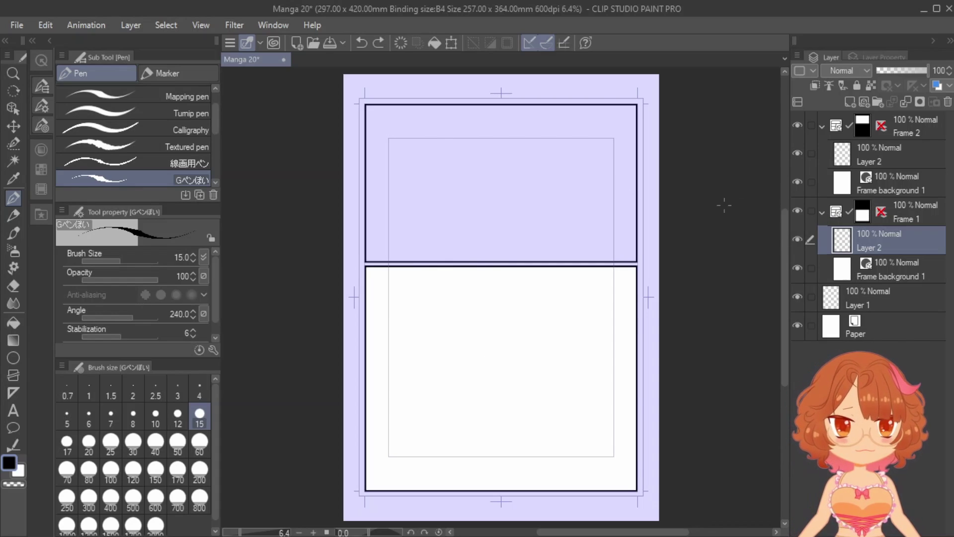
Step: Divide the upper panel into three with two vertical cuts, using the dividing method that keeps them in one frame folder
{"action": "left_click", "coordinate": [891, 170]}
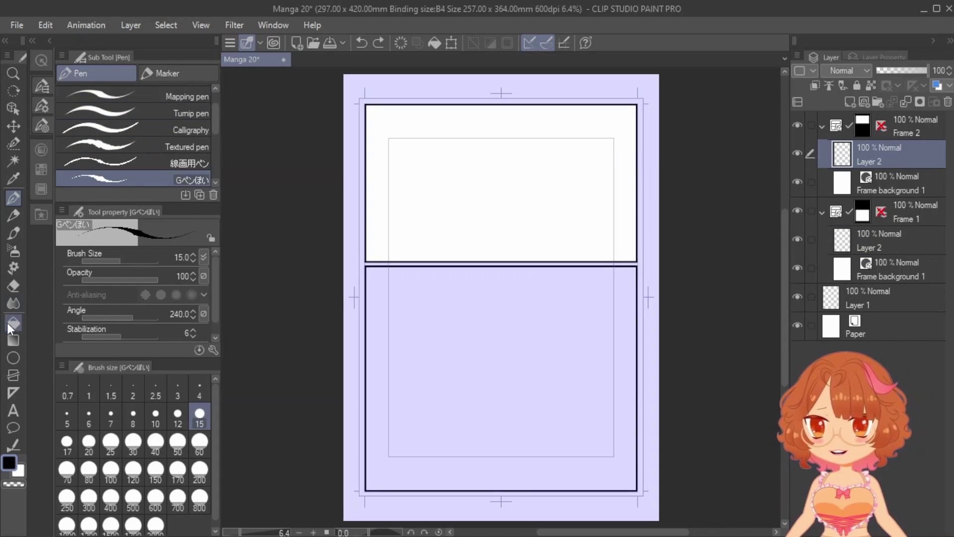
{"action": "left_click", "coordinate": [12, 340]}
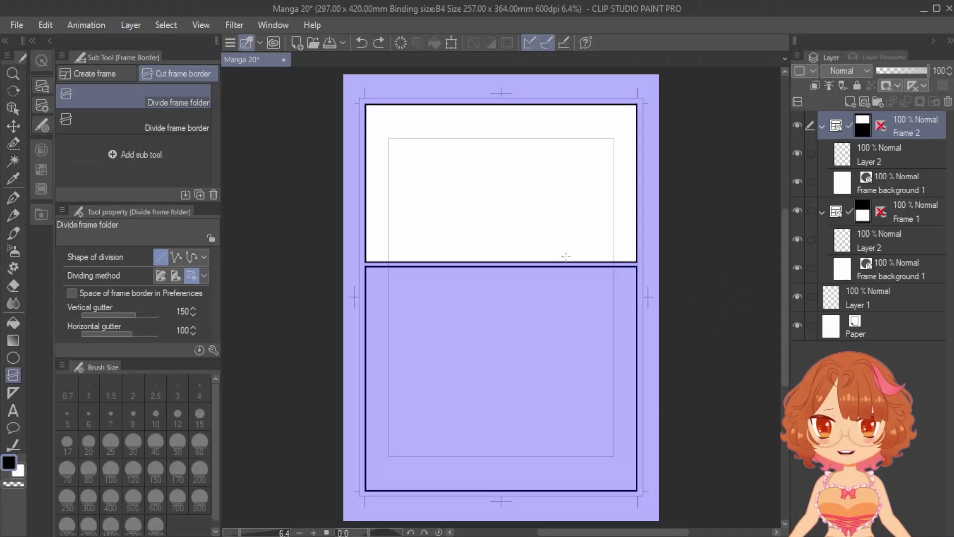
{"action": "left_click_drag", "start_coordinate": [559, 263], "coordinate": [577, 184]}
{"action": "left_click_drag", "start_coordinate": [511, 264], "coordinate": [526, 159]}
Step: Scribble with the pen across the three upper panels on their shared Layer 2, and undo the stroke
{"action": "key", "text": "p"}
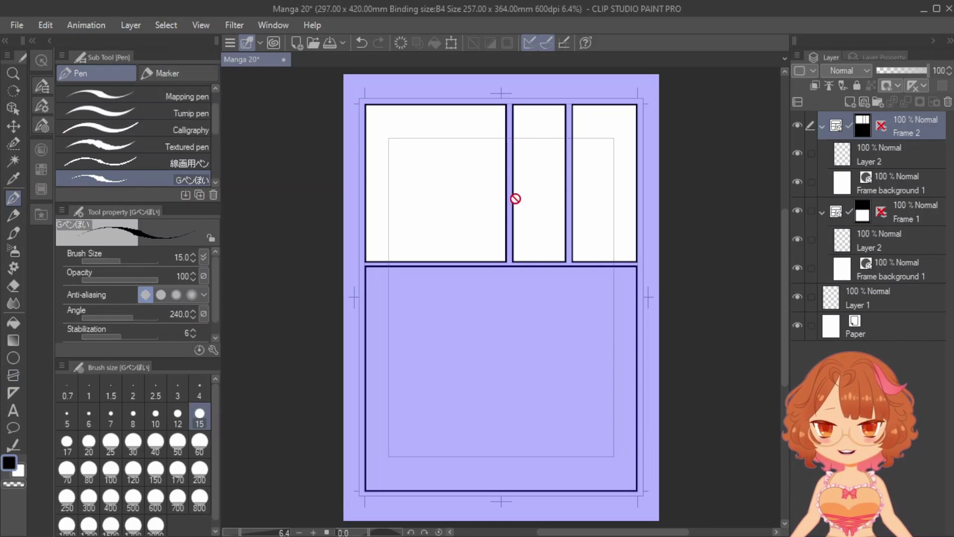
{"action": "left_click", "coordinate": [873, 160]}
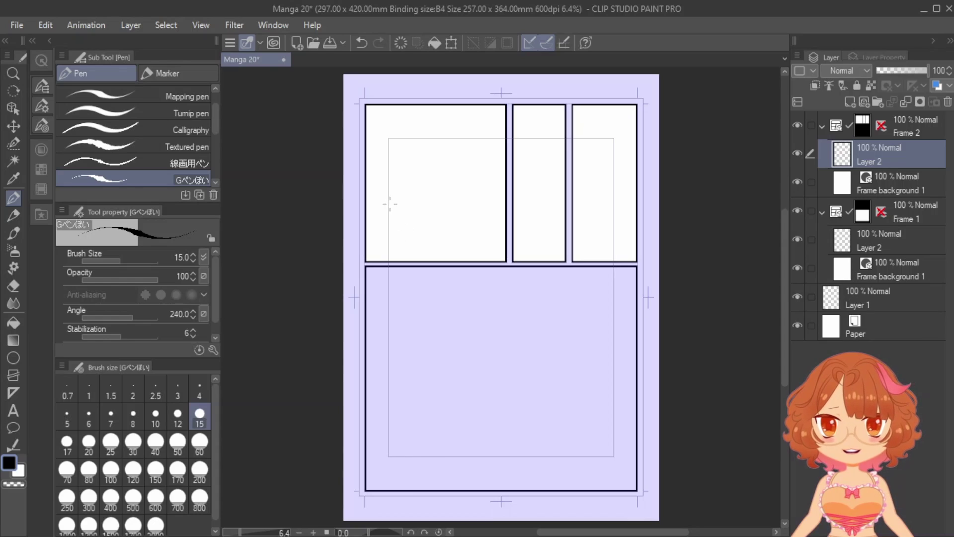
{"action": "mouse_move", "coordinate": [390, 204]}
{"action": "left_mouse_down"}
{"action": "mouse_move", "coordinate": [627, 193]}
{"action": "mouse_move", "coordinate": [490, 224]}
{"action": "mouse_move", "coordinate": [416, 169]}
{"action": "mouse_move", "coordinate": [621, 204]}
{"action": "mouse_move", "coordinate": [418, 219]}
{"action": "mouse_move", "coordinate": [529, 181]}
{"action": "mouse_move", "coordinate": [467, 169]}
{"action": "left_mouse_up"}
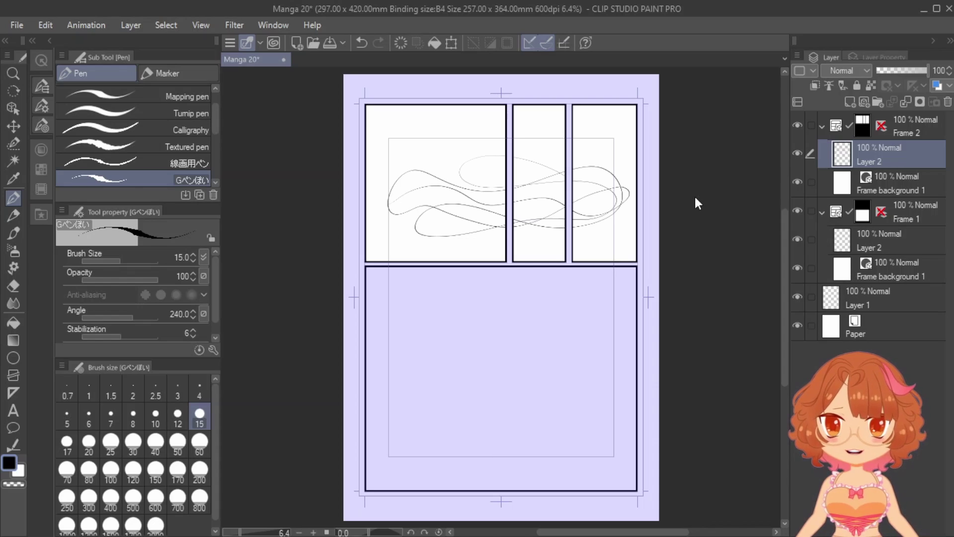
{"action": "key", "text": "ctrl+z"}
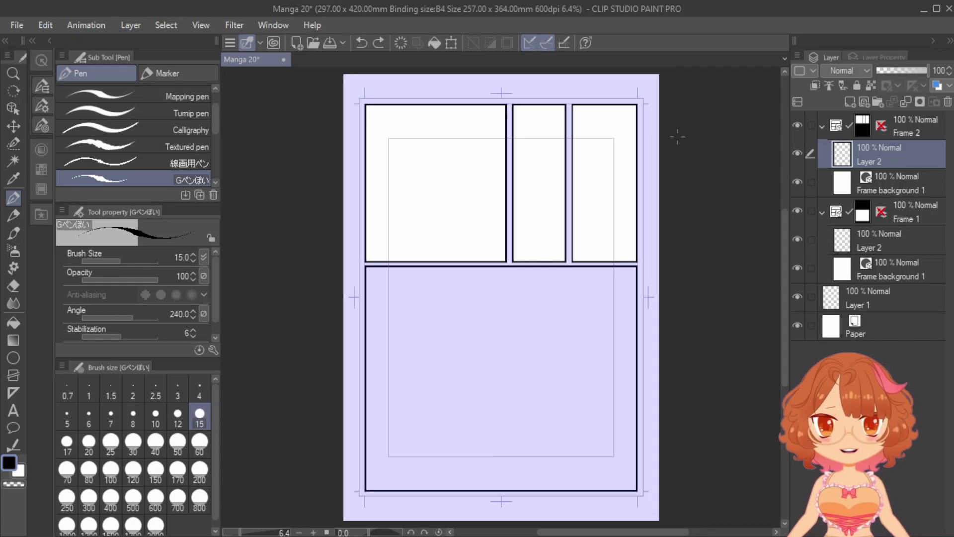
Step: Undo the two vertical cuts and the horizontal cut to restore the single full-size panel
{"action": "key", "text": "ctrl+z"}
{"action": "key", "text": "ctrl+z"}
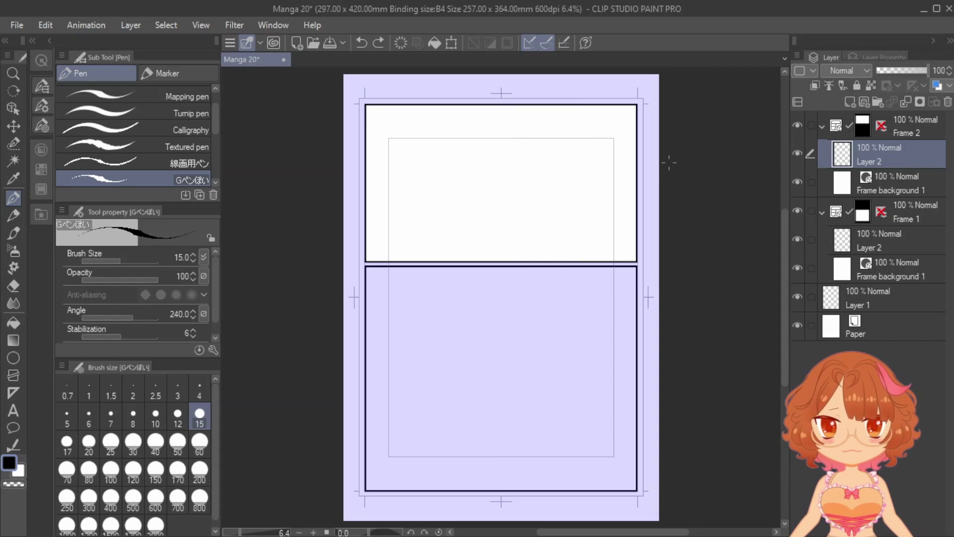
{"action": "key", "text": "ctrl+z"}
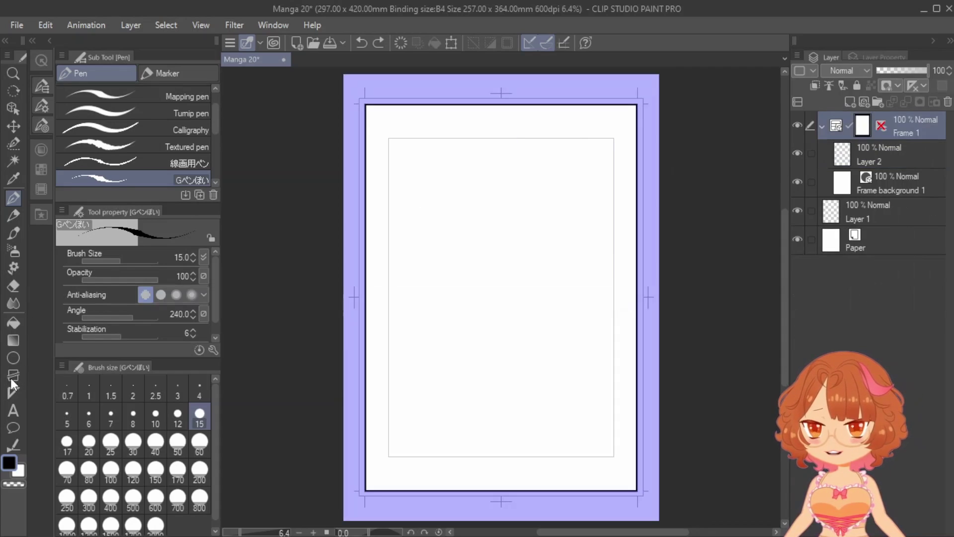
Step: Divide the panel into separate frame folders with a horizontal cut near mid-page and a vertical cut through the lower half
{"action": "left_click", "coordinate": [15, 376]}
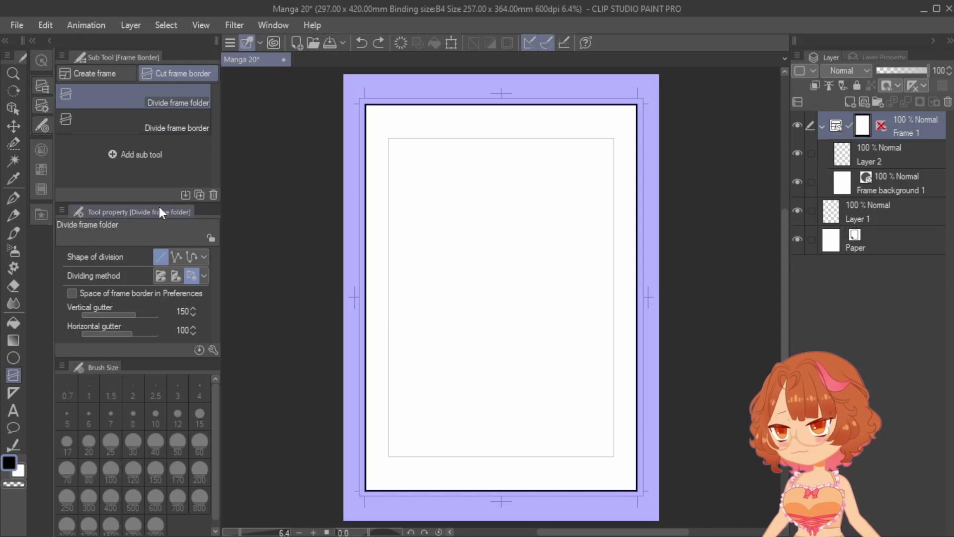
{"action": "left_click", "coordinate": [160, 277]}
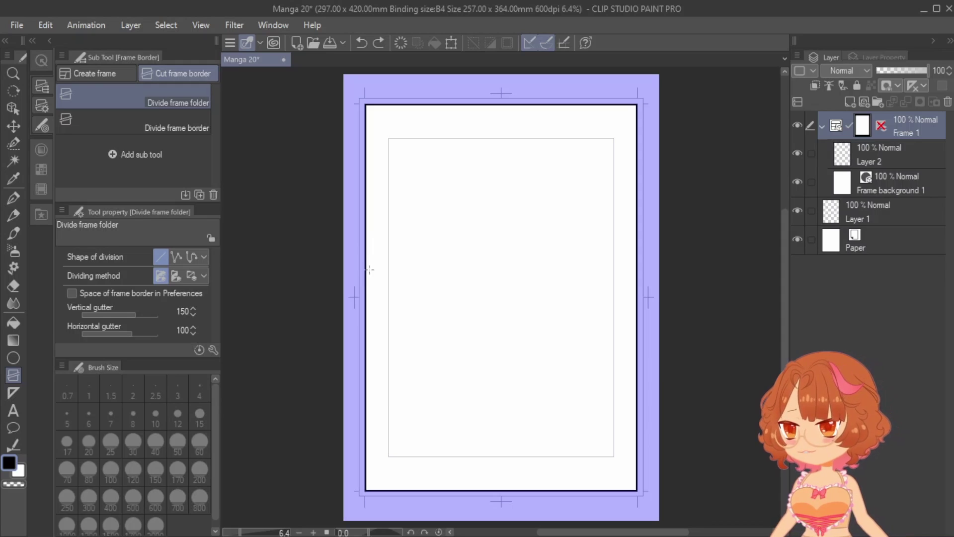
{"action": "left_click_drag", "start_coordinate": [367, 285], "coordinate": [452, 285]}
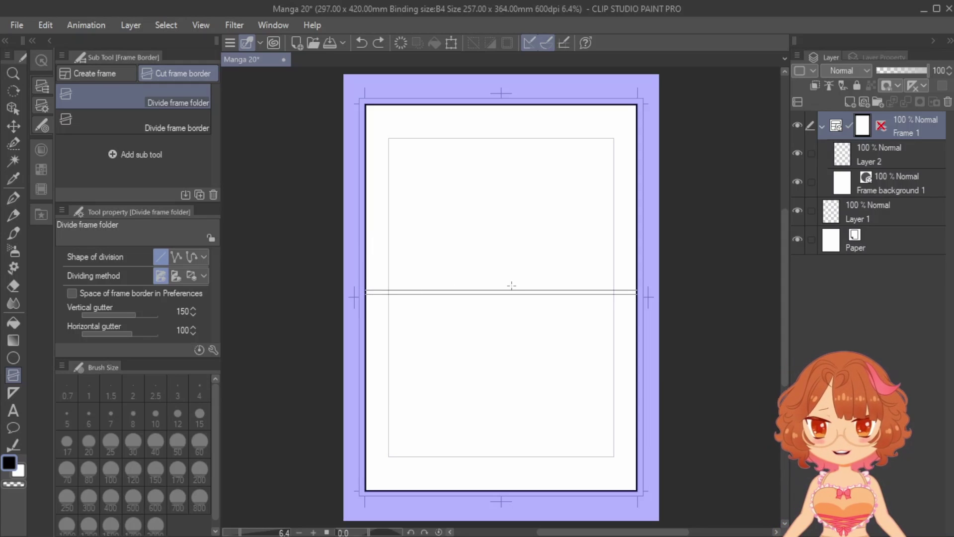
{"action": "left_click_drag", "start_coordinate": [510, 282], "coordinate": [501, 354]}
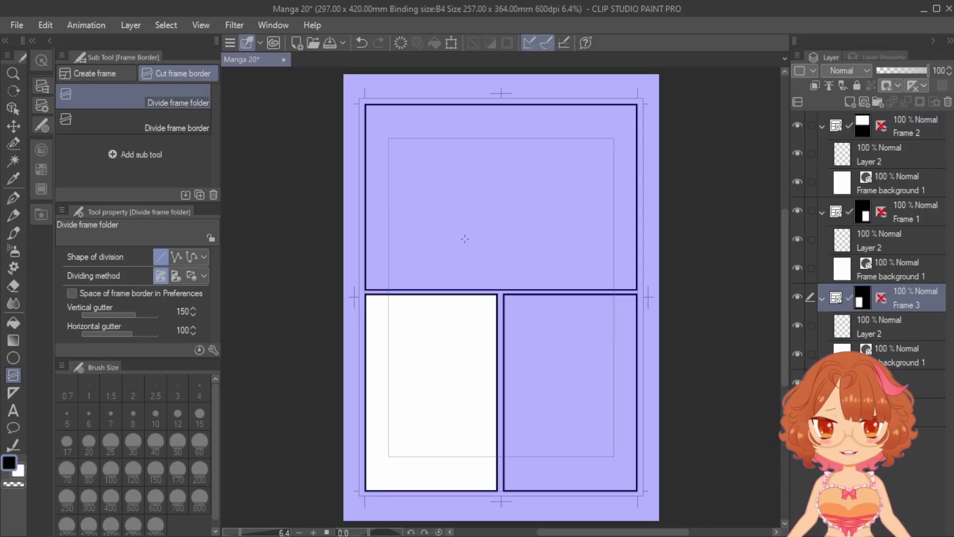
Step: Delete the large upper panel together with the layers inside its frame folder
{"action": "left_click", "coordinate": [545, 105], "text": "ctrl"}
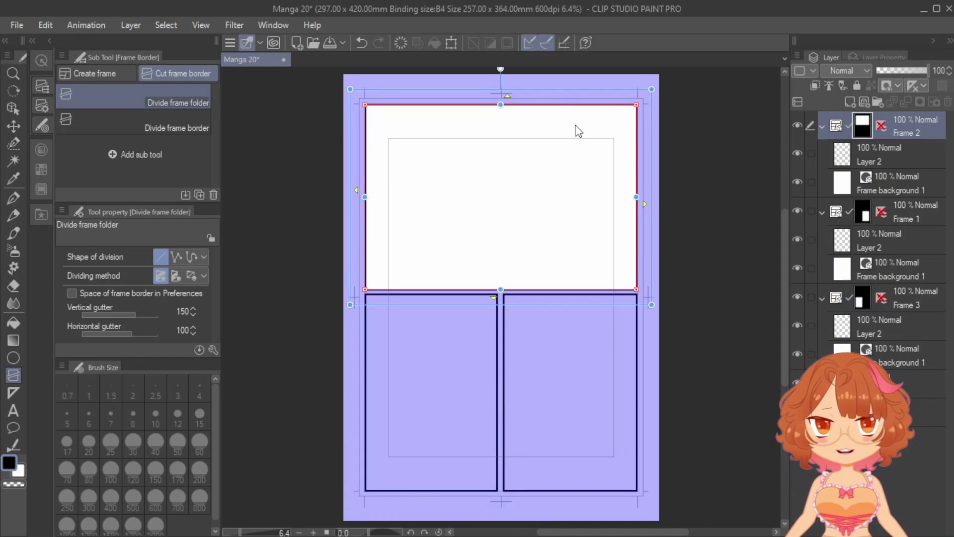
{"action": "key", "text": "Delete"}
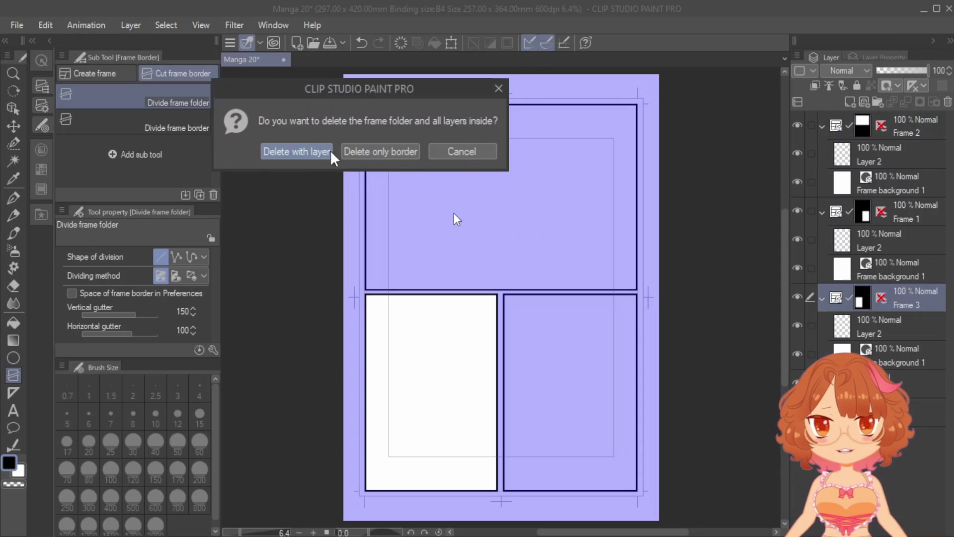
{"action": "key", "text": "Return"}
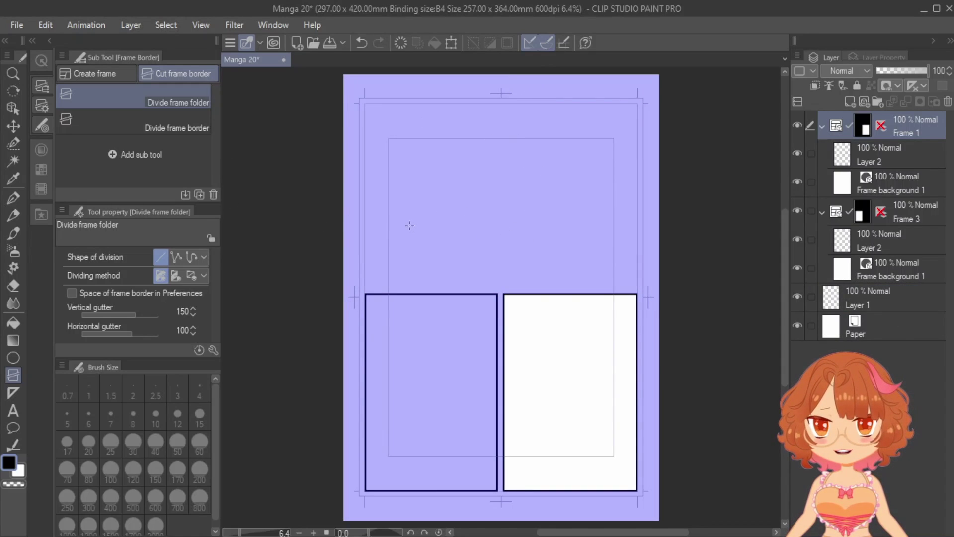
Step: Draw a Rectangle frame panel in the empty upper area starting at the left guide, and lower its top edge slightly
{"action": "left_click", "coordinate": [90, 73]}
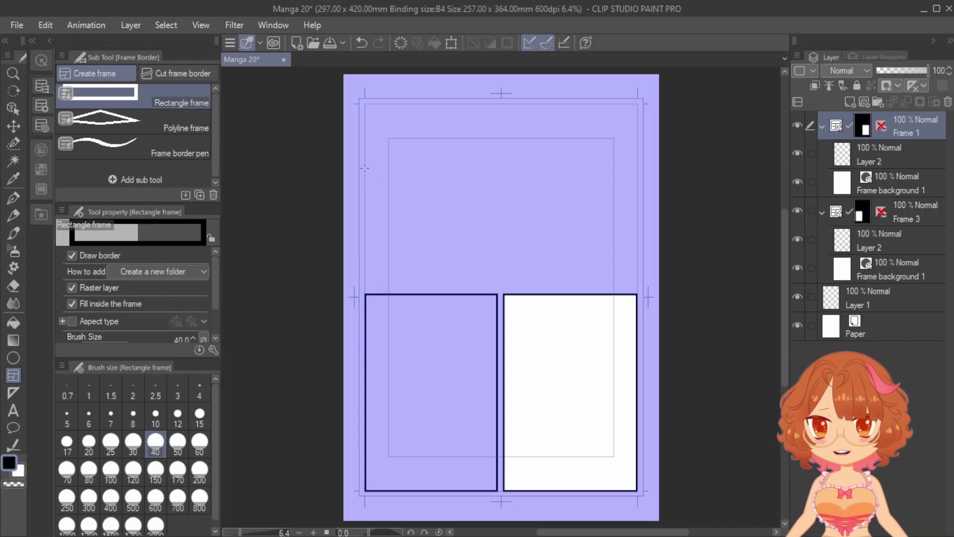
{"action": "left_click_drag", "start_coordinate": [365, 168], "coordinate": [526, 251]}
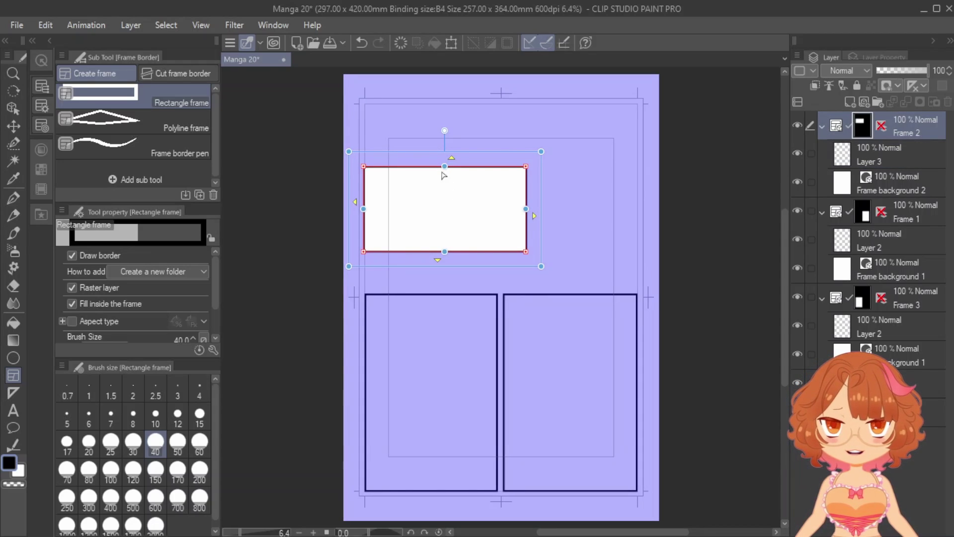
{"action": "mouse_move", "coordinate": [444, 166]}
{"action": "left_mouse_down"}
{"action": "mouse_move", "coordinate": [444, 150]}
{"action": "mouse_move", "coordinate": [445, 170]}
{"action": "left_mouse_up"}
Step: Shift the shared gutter between the two lower panels to the right and back left, making the left panel narrower
{"action": "left_click", "coordinate": [497, 394]}
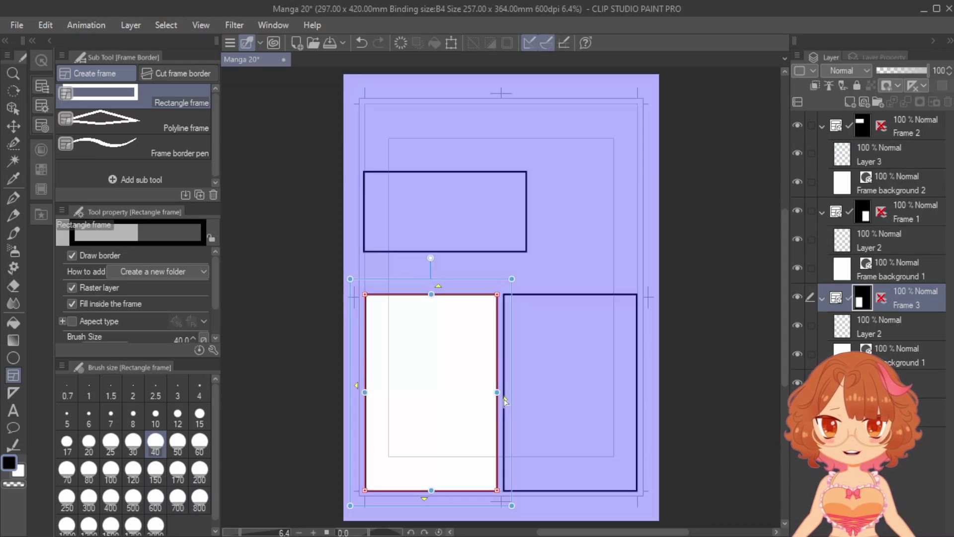
{"action": "left_click_drag", "start_coordinate": [504, 400], "coordinate": [534, 408]}
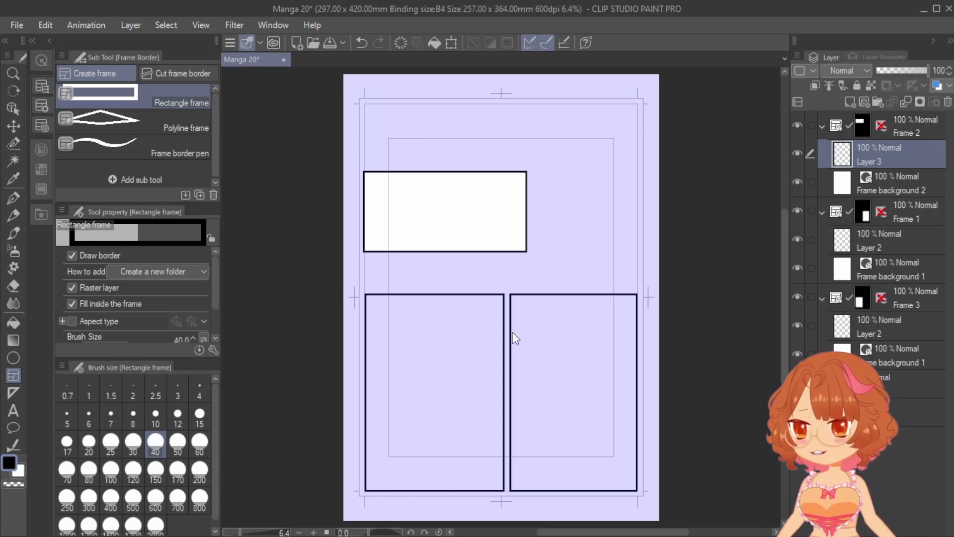
{"action": "left_click", "coordinate": [509, 397]}
{"action": "left_click_drag", "start_coordinate": [510, 393], "coordinate": [490, 396]}
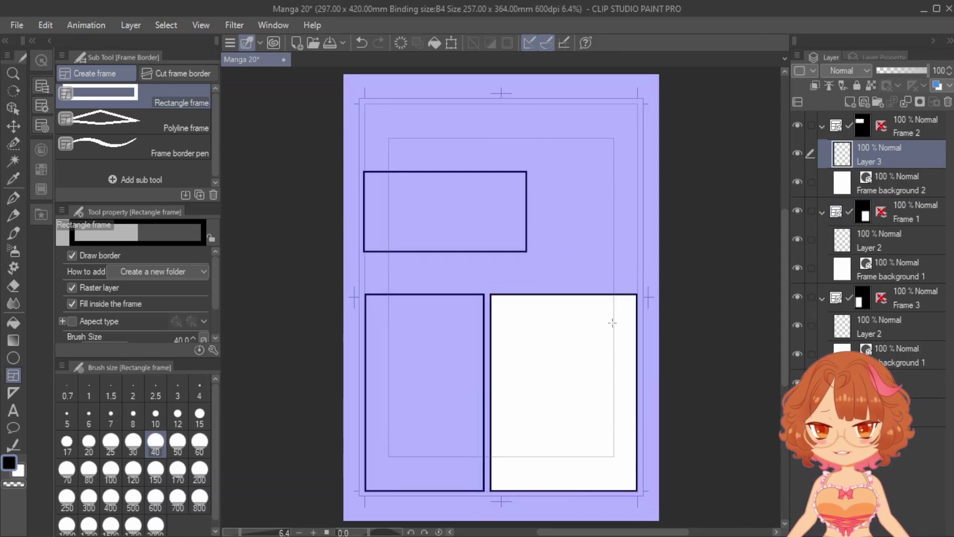
Step: Collapse the three frame folders in the layer list, select Layer 1, and save the file
{"action": "left_click", "coordinate": [822, 126]}
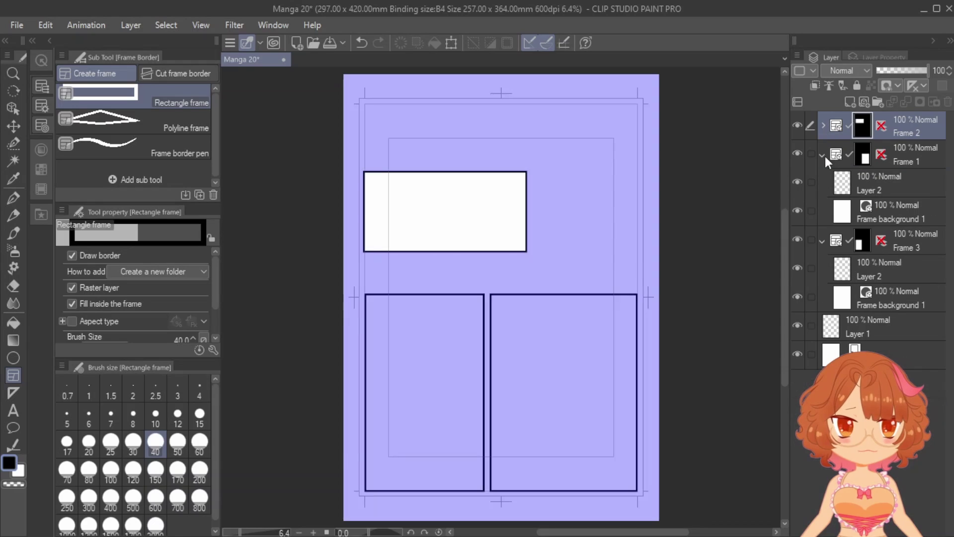
{"action": "left_click", "coordinate": [822, 155]}
{"action": "left_click", "coordinate": [823, 184]}
{"action": "left_click", "coordinate": [869, 216]}
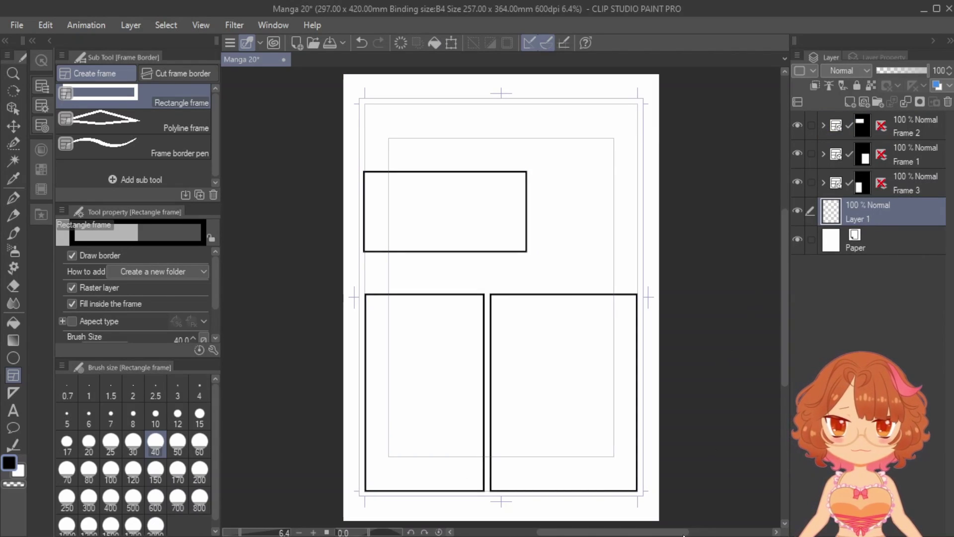
{"action": "key", "text": "ctrl+s"}
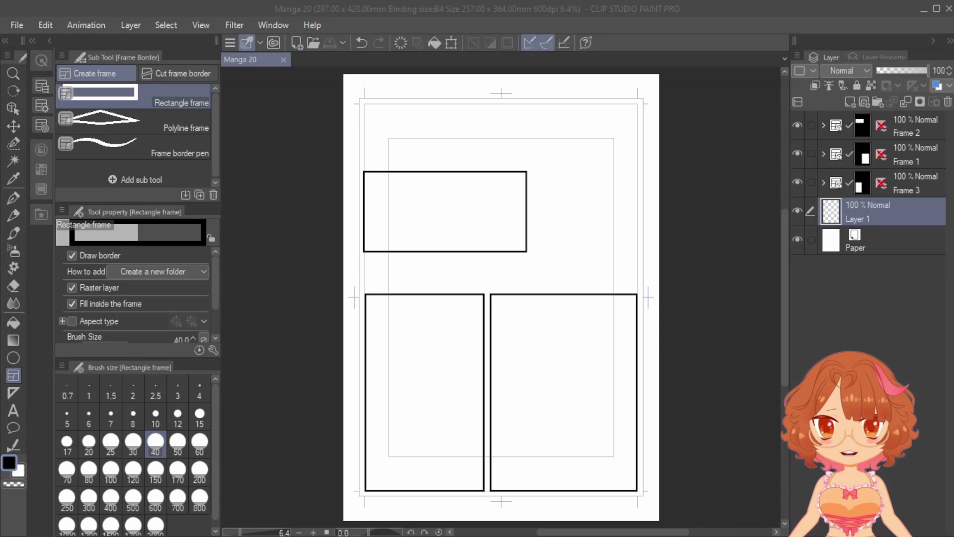
Step: Try an Ellipse balloon in the upper right part of the lower right panel, and undo it
{"action": "left_click", "coordinate": [796, 364]}
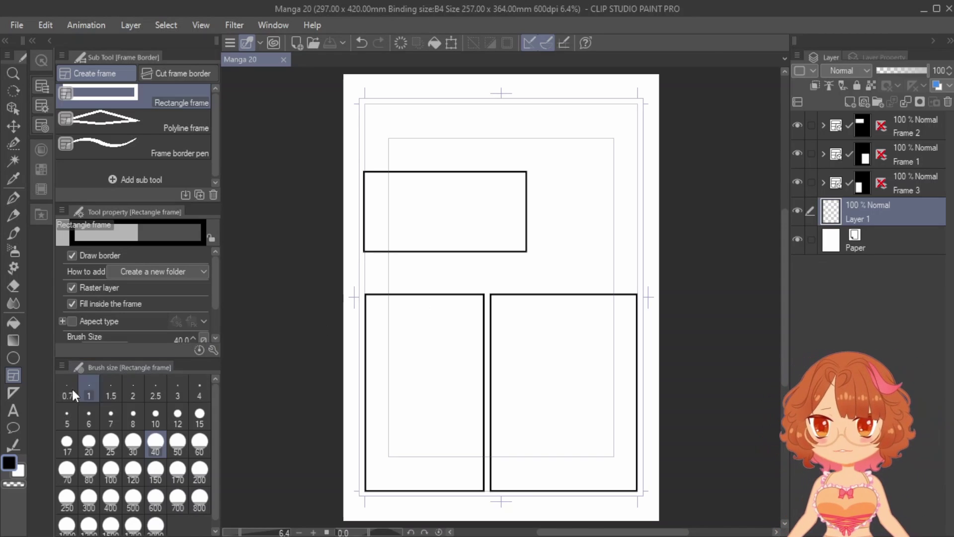
{"action": "left_click", "coordinate": [14, 426]}
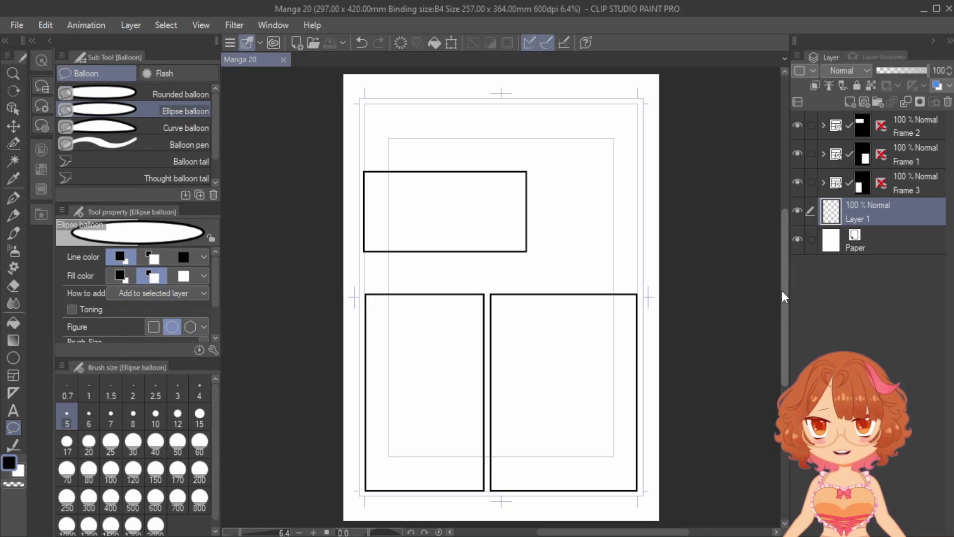
{"action": "scroll", "coordinate": [783, 294], "scroll_direction": "down", "scroll_amount": 3}
{"action": "scroll", "coordinate": [560, 281], "scroll_direction": "up", "scroll_amount": 2}
{"action": "left_click_drag", "start_coordinate": [526, 218], "coordinate": [640, 313]}
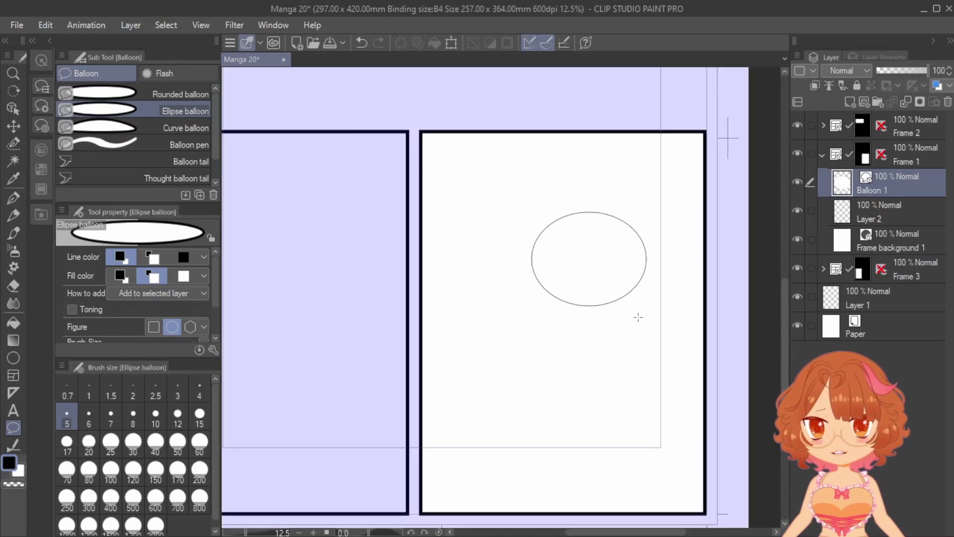
{"action": "key", "text": "ctrl+z"}
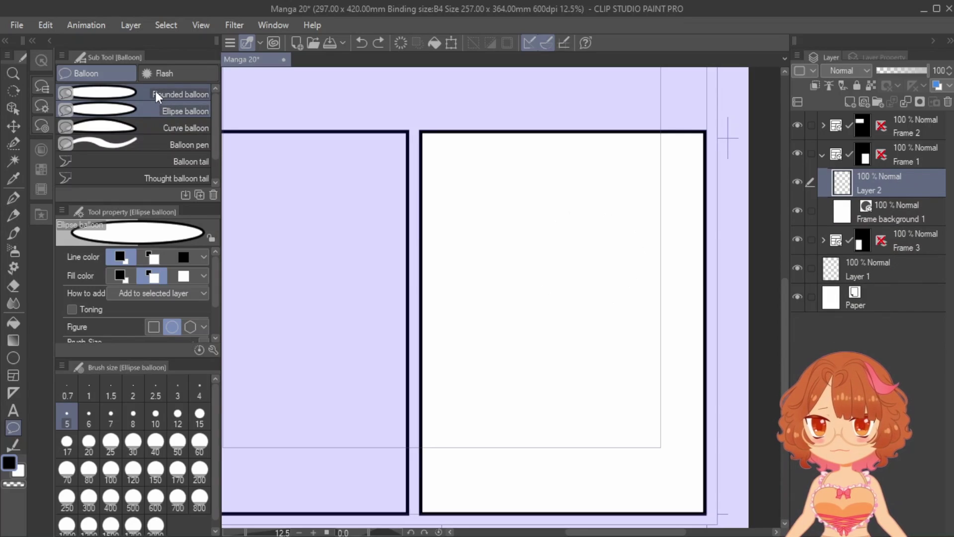
Step: Try a Rounded balloon in the lower right panel, and undo it
{"action": "left_click", "coordinate": [156, 93]}
{"action": "left_click_drag", "start_coordinate": [476, 272], "coordinate": [580, 355]}
{"action": "key", "text": "ctrl+z"}
Step: Try drawing a freehand balloon with a pointed tail in the lower right panel using the Balloon pen, and undo both strokes
{"action": "left_click", "coordinate": [189, 144]}
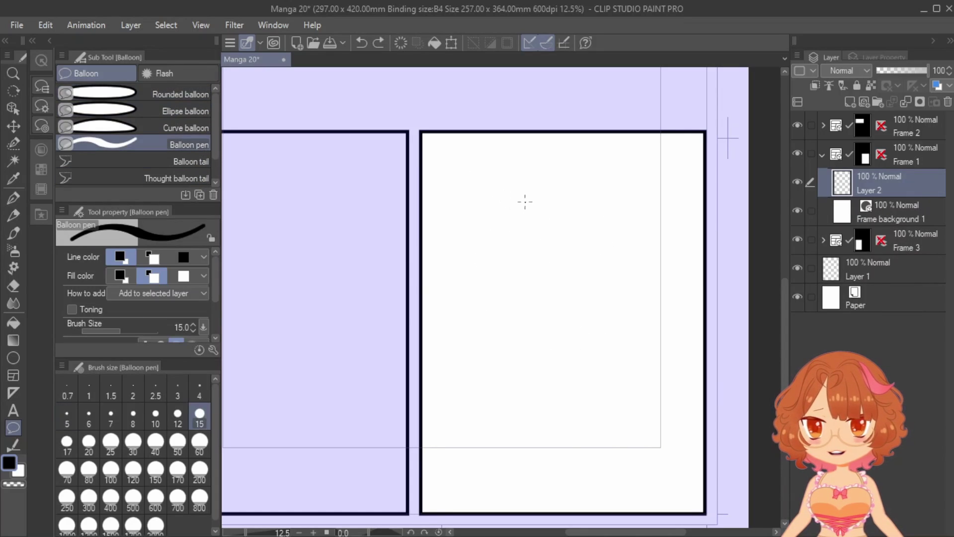
{"action": "mouse_move", "coordinate": [525, 190]}
{"action": "left_mouse_down"}
{"action": "mouse_move", "coordinate": [567, 306]}
{"action": "mouse_move", "coordinate": [556, 200]}
{"action": "left_mouse_up"}
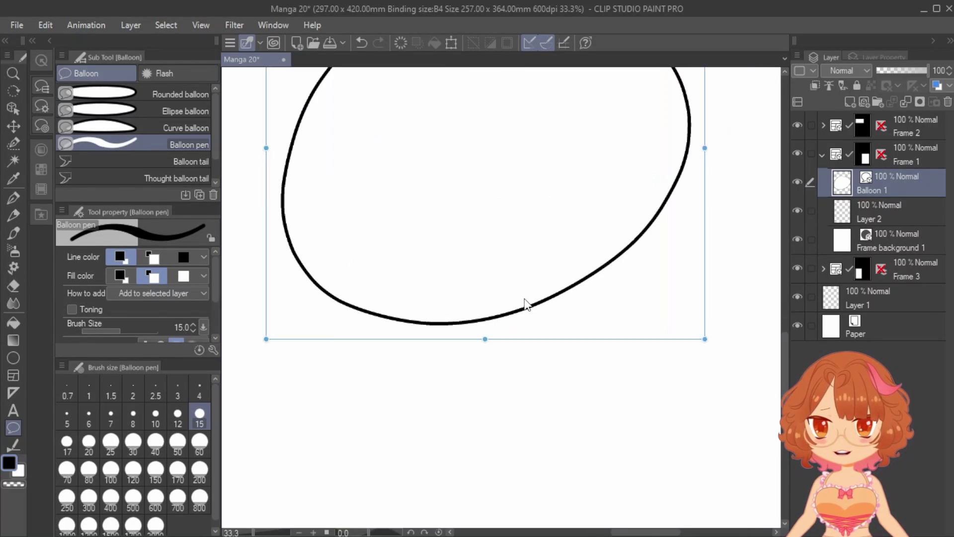
{"action": "left_click_drag", "start_coordinate": [545, 313], "coordinate": [571, 326]}
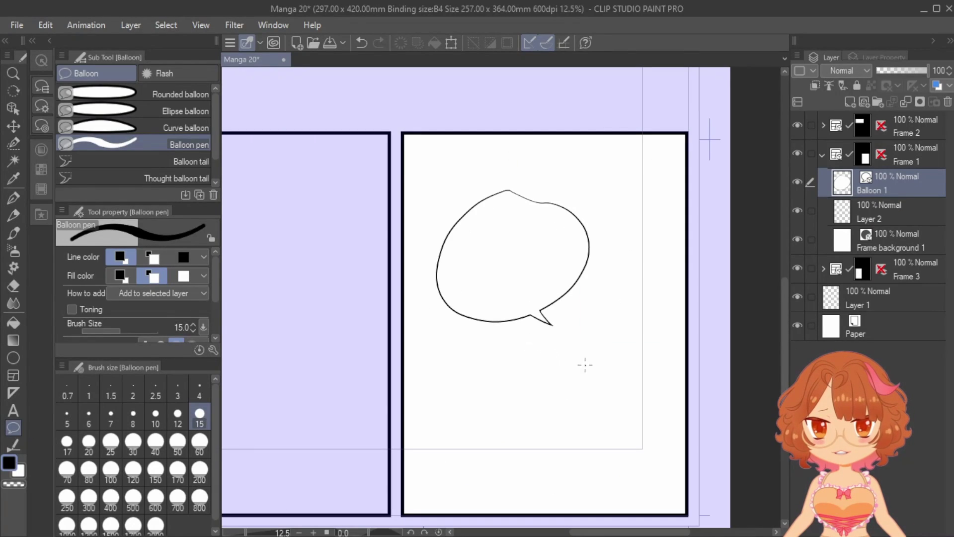
{"action": "scroll", "coordinate": [586, 365], "scroll_direction": "down", "scroll_amount": 2}
{"action": "scroll", "coordinate": [566, 355], "scroll_direction": "up", "scroll_amount": 2}
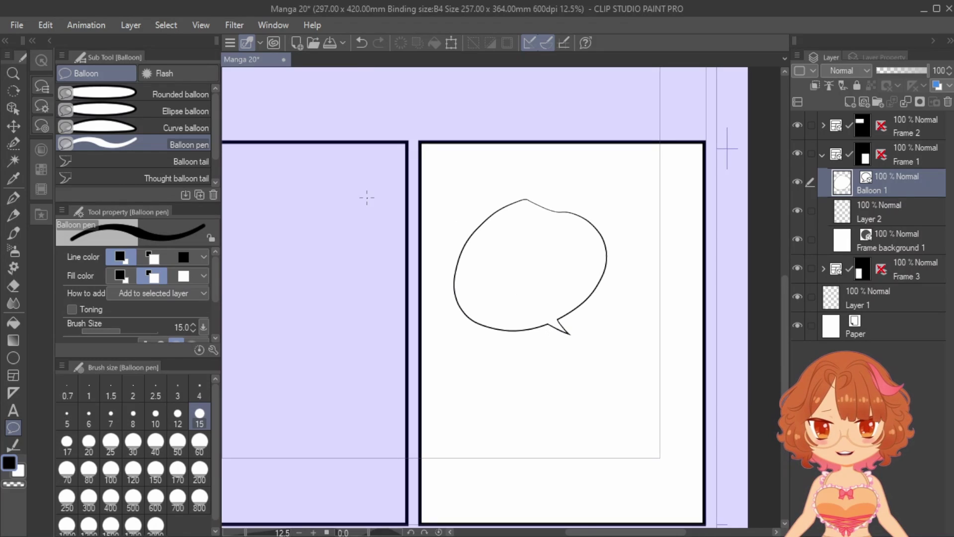
{"action": "key", "text": "ctrl+z"}
{"action": "key", "text": "ctrl+z"}
Step: Try a Rounded balloon with a tail drawn by the Balloon pen in the lower right panel, and undo both
{"action": "left_click", "coordinate": [159, 94]}
{"action": "mouse_move", "coordinate": [459, 181]}
{"action": "left_mouse_down"}
{"action": "mouse_move", "coordinate": [590, 300]}
{"action": "mouse_move", "coordinate": [558, 267]}
{"action": "left_mouse_up"}
{"action": "left_click", "coordinate": [181, 144]}
{"action": "scroll", "coordinate": [569, 294], "scroll_direction": "up", "scroll_amount": 2}
{"action": "scroll", "coordinate": [581, 301], "scroll_direction": "down", "scroll_amount": 2}
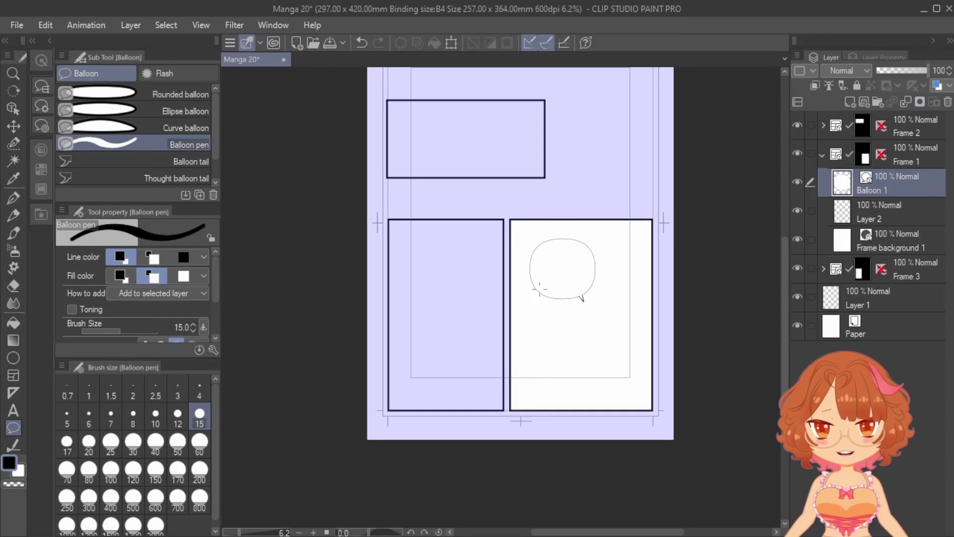
{"action": "key", "text": "ctrl+z"}
{"action": "key", "text": "ctrl+z"}
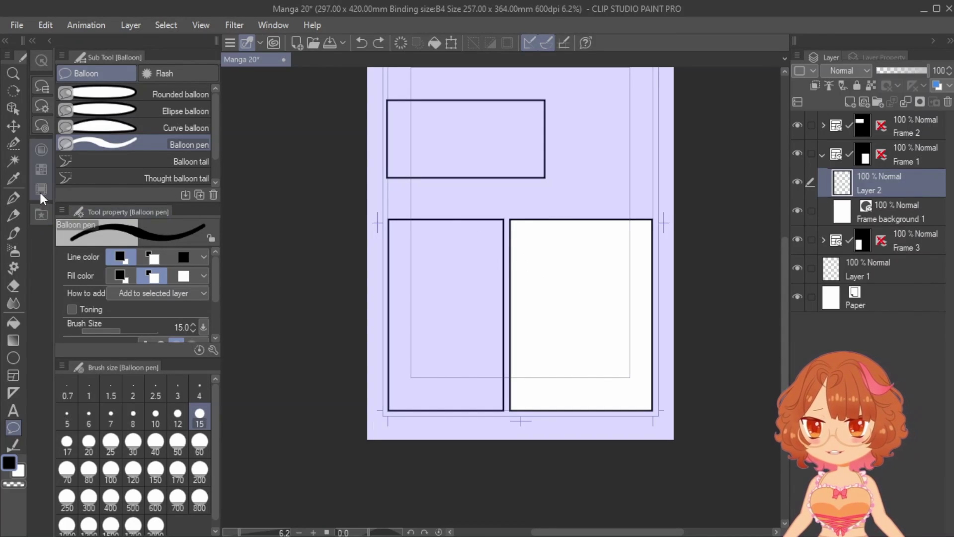
Step: Place the downloaded balloon material "6-G펜 말풍선 번들" in the lower right panel and check its outline up close
{"action": "left_click", "coordinate": [41, 217]}
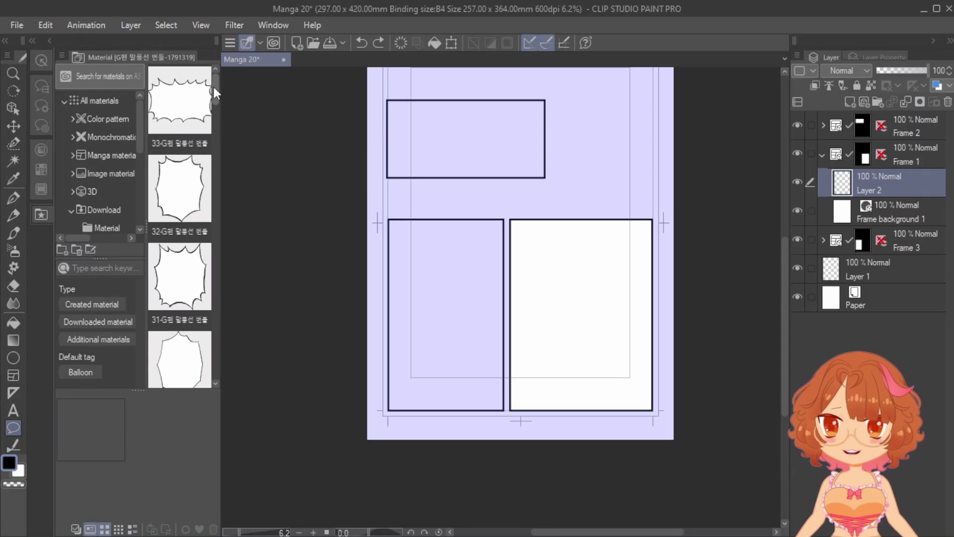
{"action": "left_click_drag", "start_coordinate": [214, 87], "coordinate": [235, 314]}
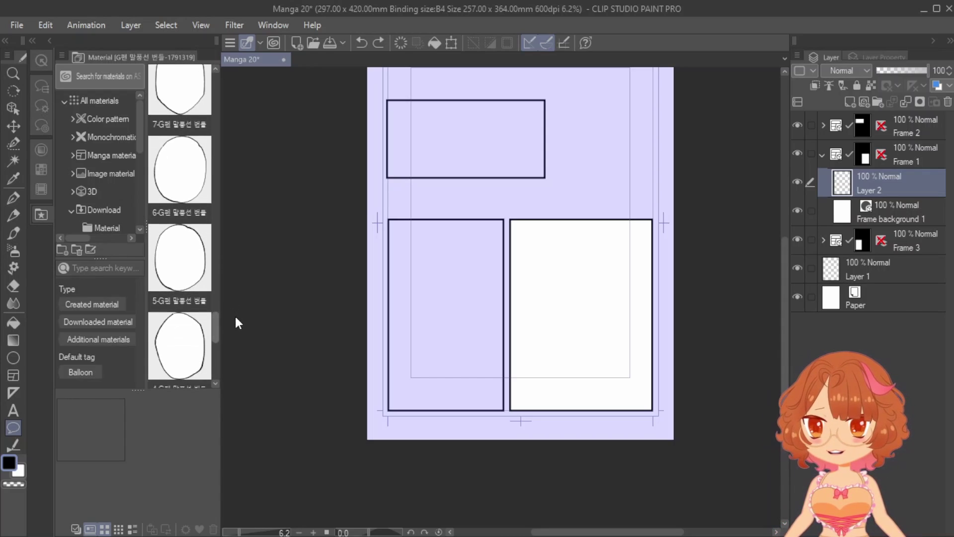
{"action": "left_click_drag", "start_coordinate": [175, 178], "coordinate": [580, 290]}
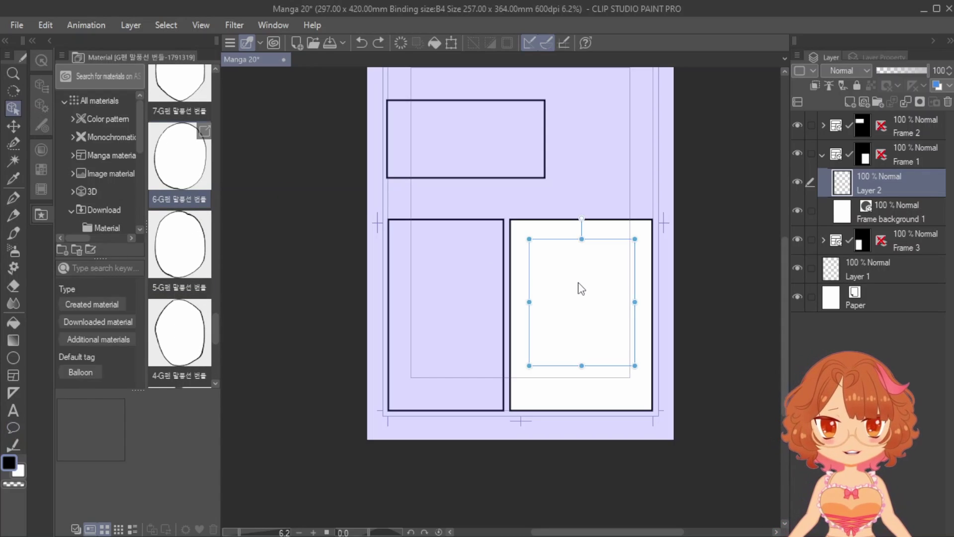
{"action": "scroll", "coordinate": [576, 271], "scroll_direction": "up", "scroll_amount": 7}
{"action": "scroll", "coordinate": [465, 149], "scroll_direction": "up", "scroll_amount": 4}
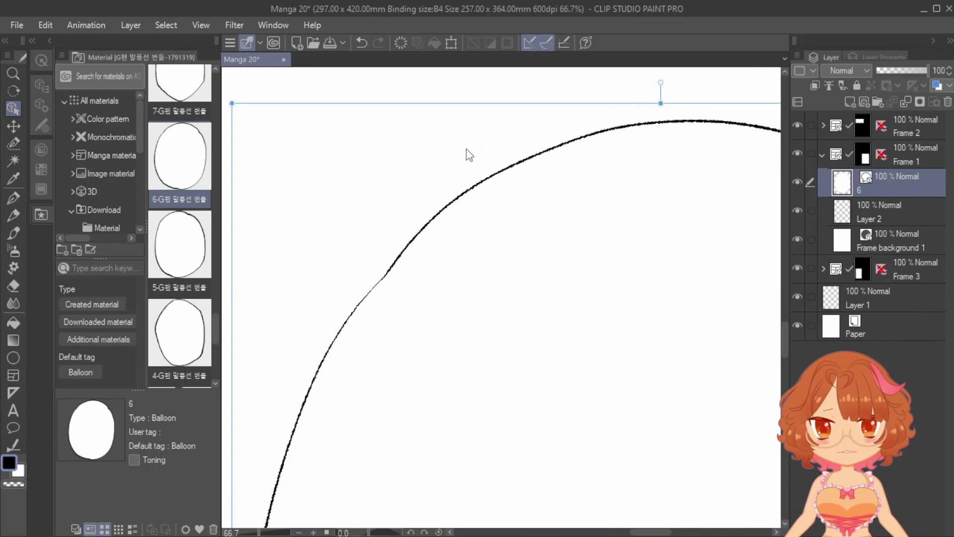
{"action": "scroll", "coordinate": [432, 247], "scroll_direction": "down", "scroll_amount": 8}
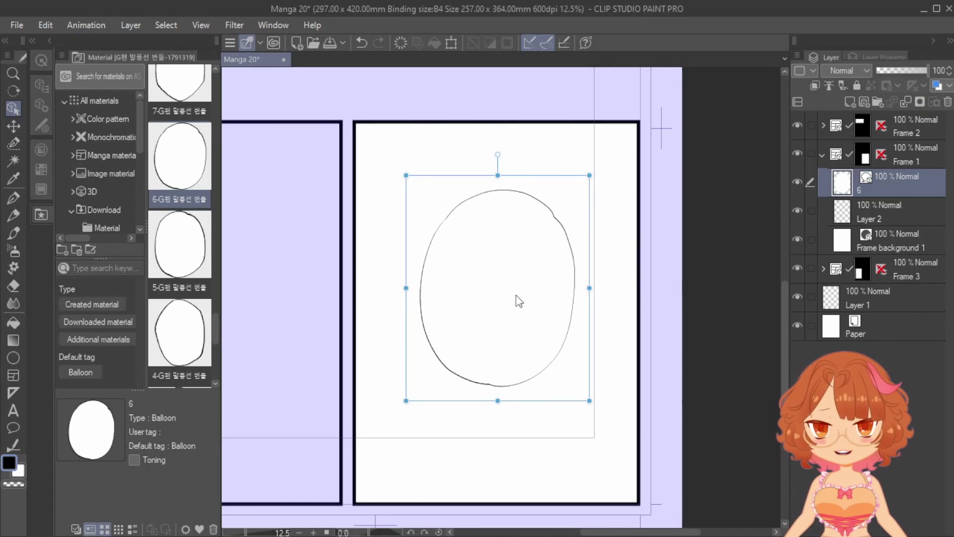
Step: Shrink the placed balloon and position it in the upper middle of the lower right panel
{"action": "left_click_drag", "start_coordinate": [515, 294], "coordinate": [469, 240]}
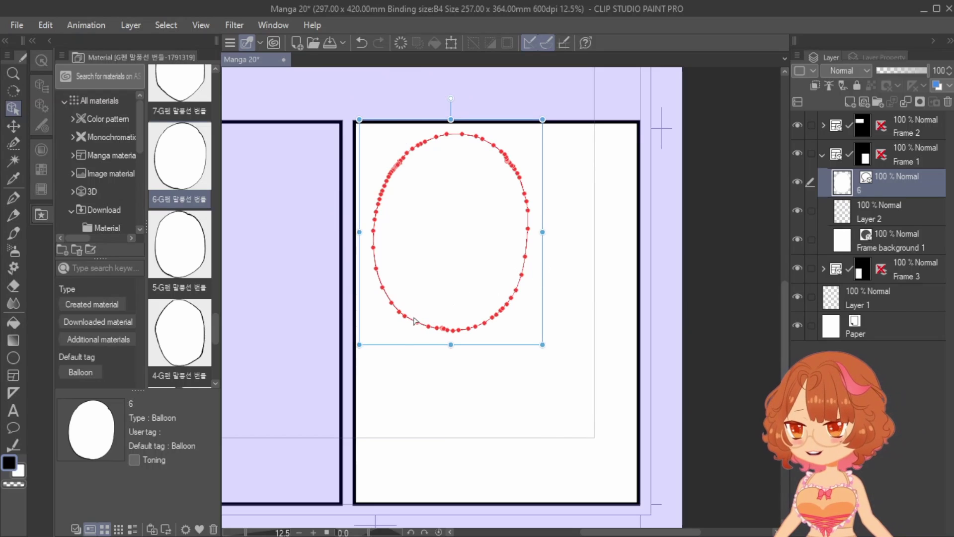
{"action": "left_click_drag", "start_coordinate": [360, 343], "coordinate": [401, 276]}
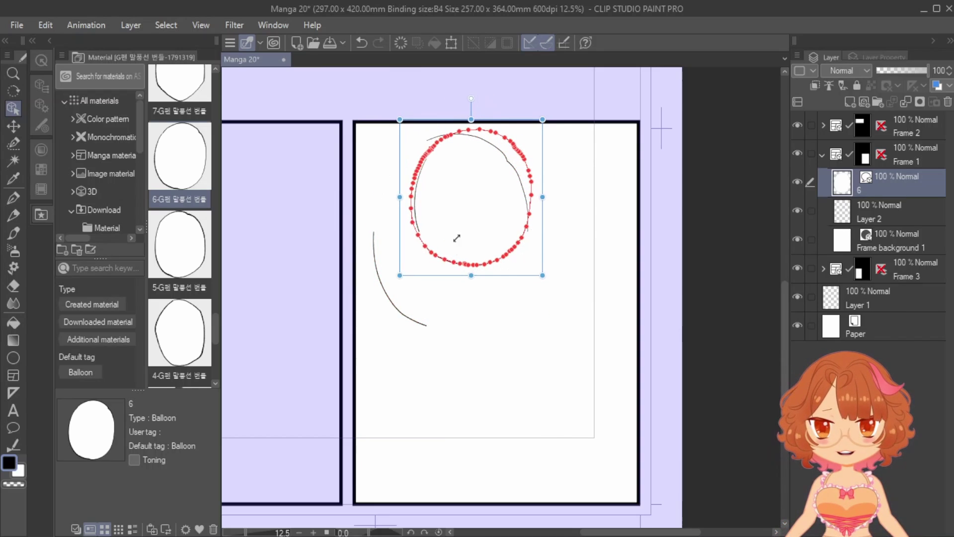
{"action": "left_click_drag", "start_coordinate": [479, 227], "coordinate": [508, 240]}
{"action": "scroll", "coordinate": [580, 251], "scroll_direction": "down", "scroll_amount": 3}
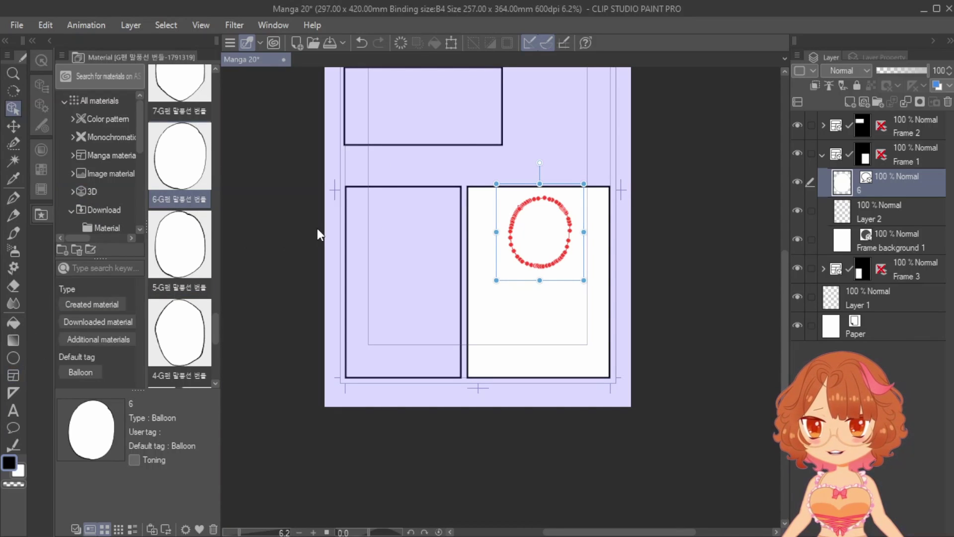
Step: Select Layer 2 in the Frame 3 folder and place the balloon material "2-G펜 말풍선 번들" in the lower left panel
{"action": "left_click", "coordinate": [821, 155]}
{"action": "left_click", "coordinate": [871, 209]}
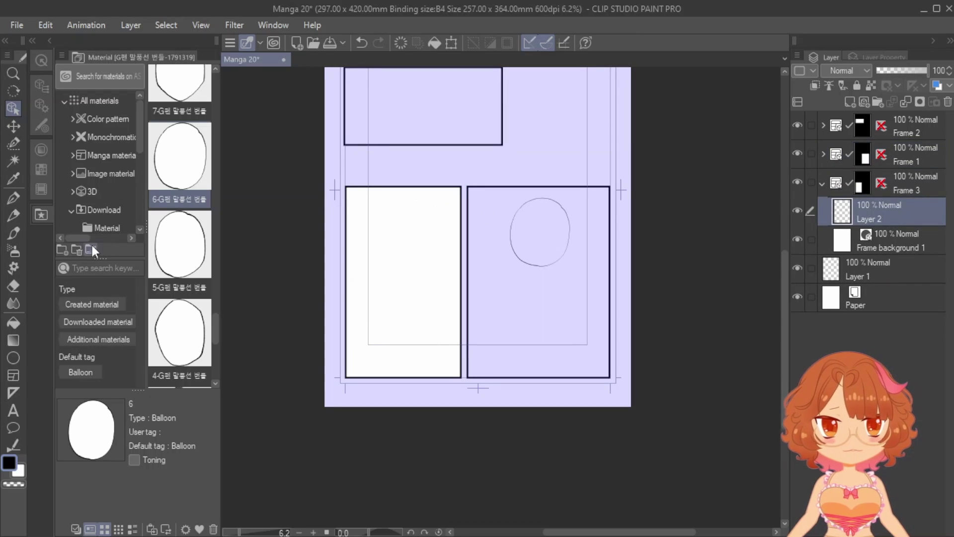
{"action": "scroll", "coordinate": [213, 333], "scroll_direction": "down", "scroll_amount": 5}
{"action": "scroll", "coordinate": [216, 347], "scroll_direction": "down", "scroll_amount": 3}
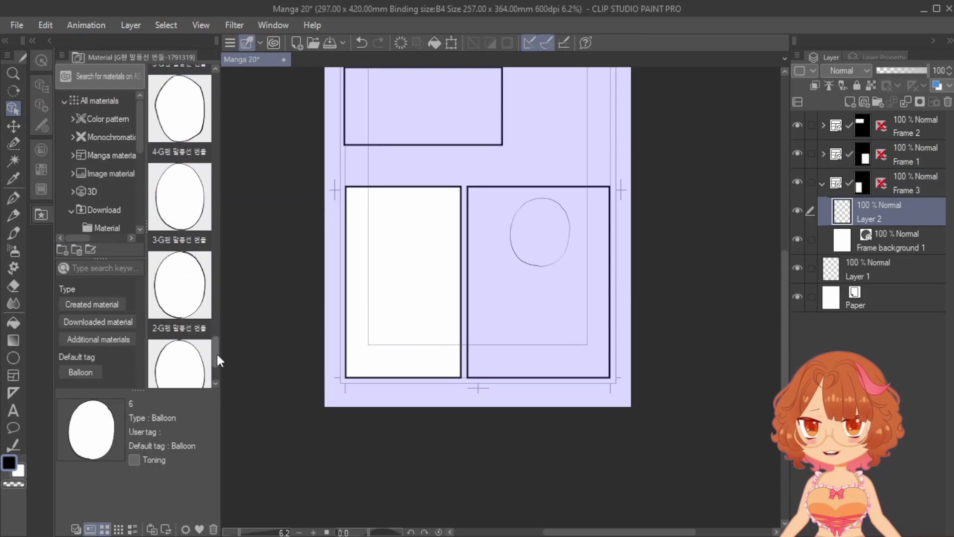
{"action": "left_click", "coordinate": [183, 311]}
{"action": "left_click_drag", "start_coordinate": [434, 289], "coordinate": [403, 321]}
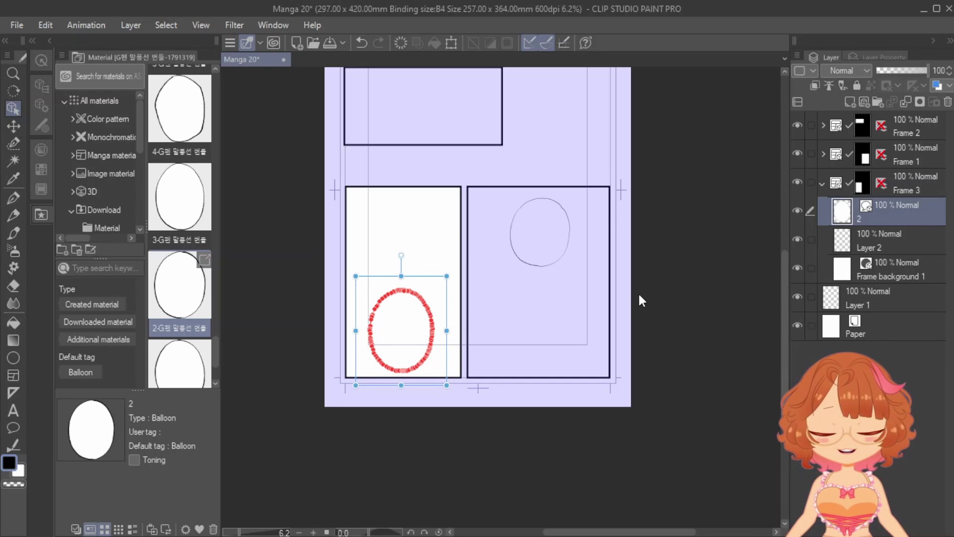
Step: Try the balloon at the top of the lower left panel, return it to the panel's bottom, and squash it to a nearly round shape
{"action": "left_click_drag", "start_coordinate": [416, 348], "coordinate": [410, 253]}
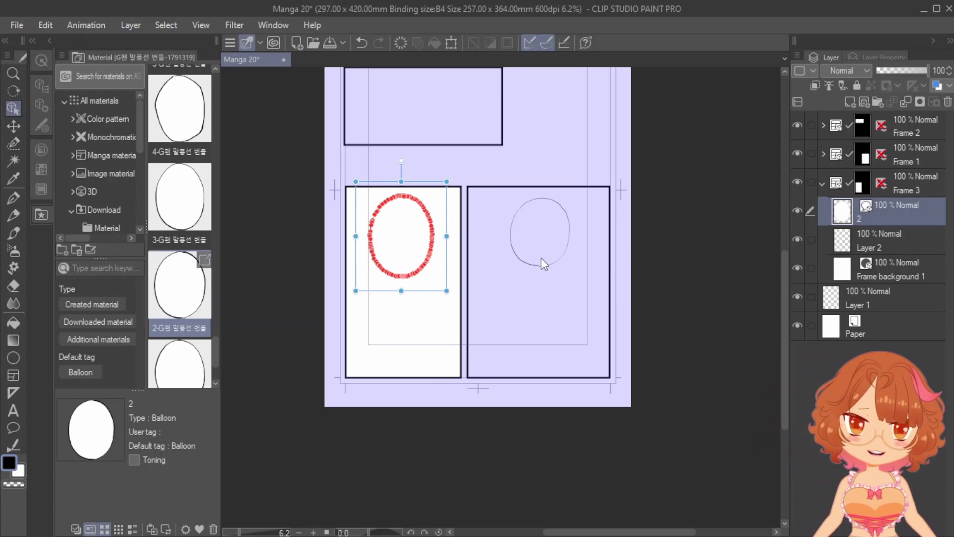
{"action": "left_click_drag", "start_coordinate": [409, 225], "coordinate": [419, 337]}
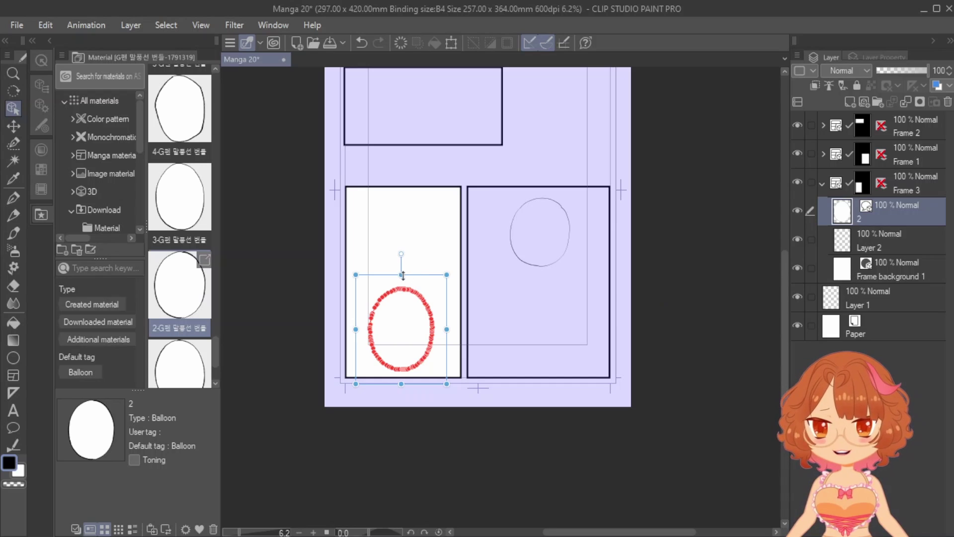
{"action": "left_click_drag", "start_coordinate": [403, 275], "coordinate": [402, 296]}
{"action": "left_click_drag", "start_coordinate": [355, 342], "coordinate": [352, 341]}
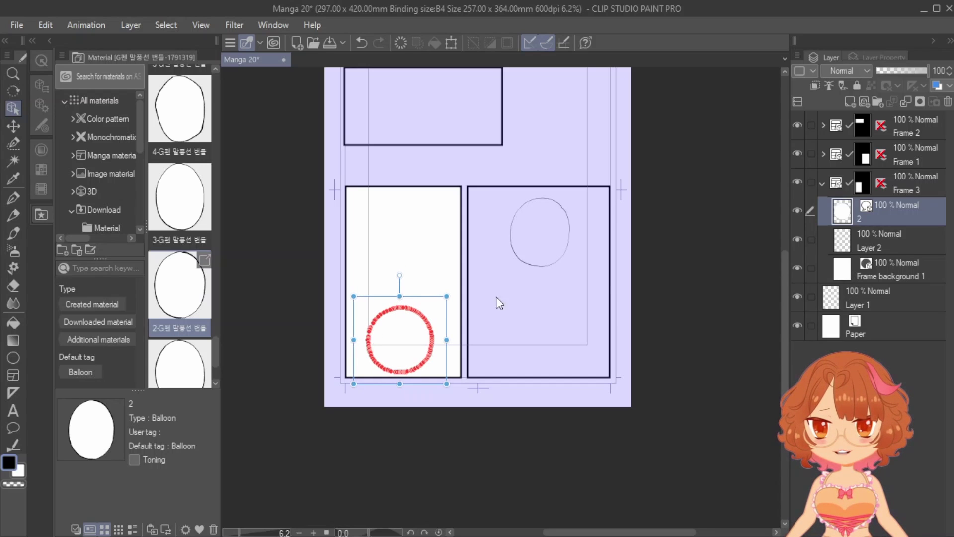
Step: Sketch clasped hands above the balloon in the lower left panel on Frame 3's Layer 2 with the Mechanical pencil
{"action": "left_click", "coordinate": [847, 247]}
{"action": "left_click_drag", "start_coordinate": [783, 288], "coordinate": [773, 244]}
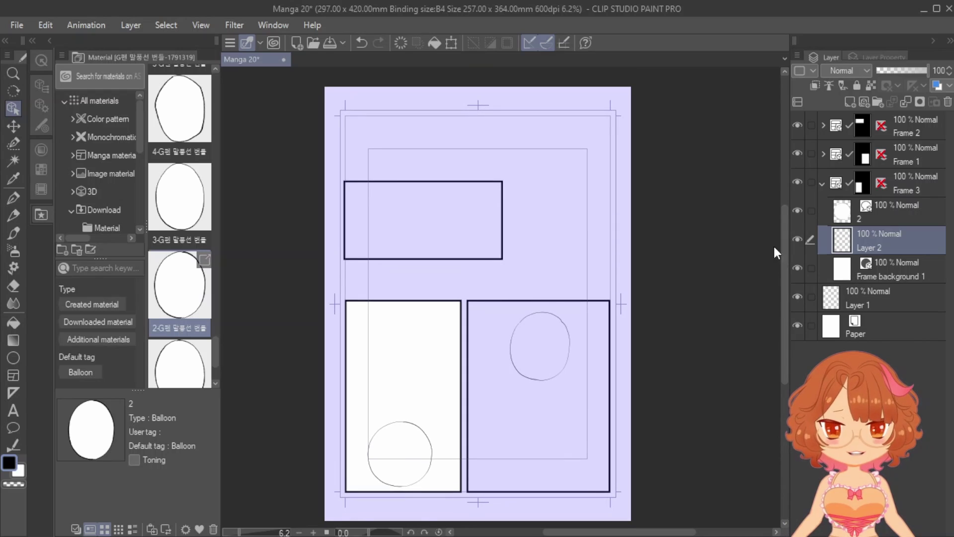
{"action": "left_click", "coordinate": [21, 201]}
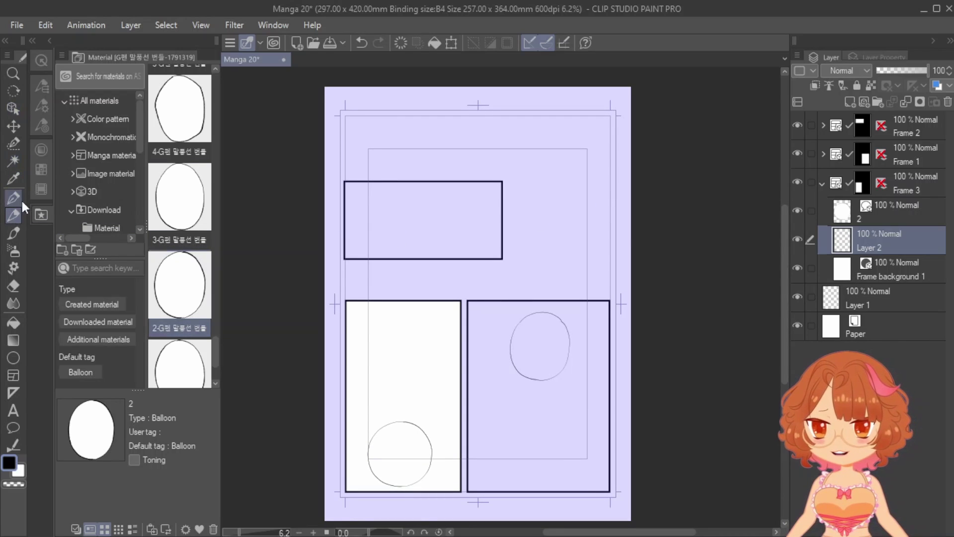
{"action": "left_click", "coordinate": [43, 124]}
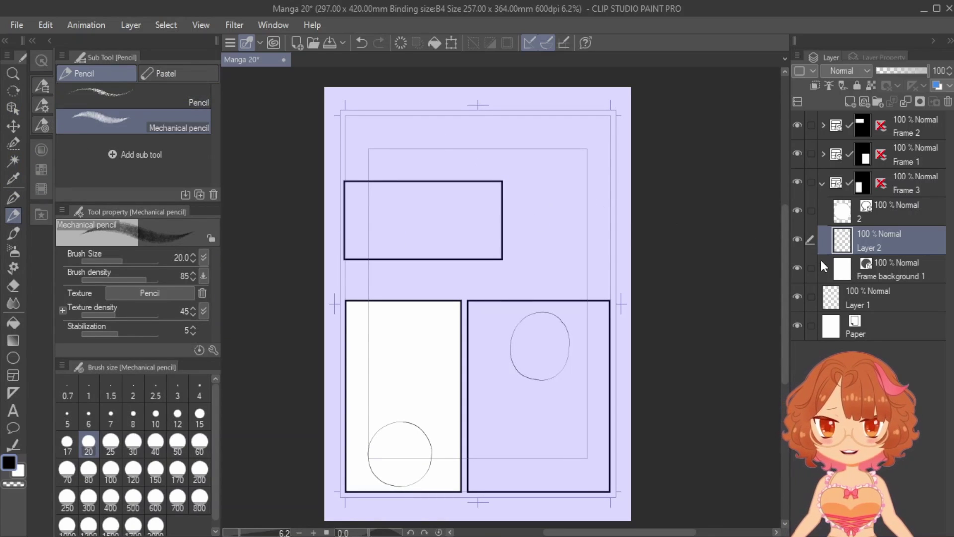
{"action": "scroll", "coordinate": [784, 262], "scroll_direction": "down", "scroll_amount": 3}
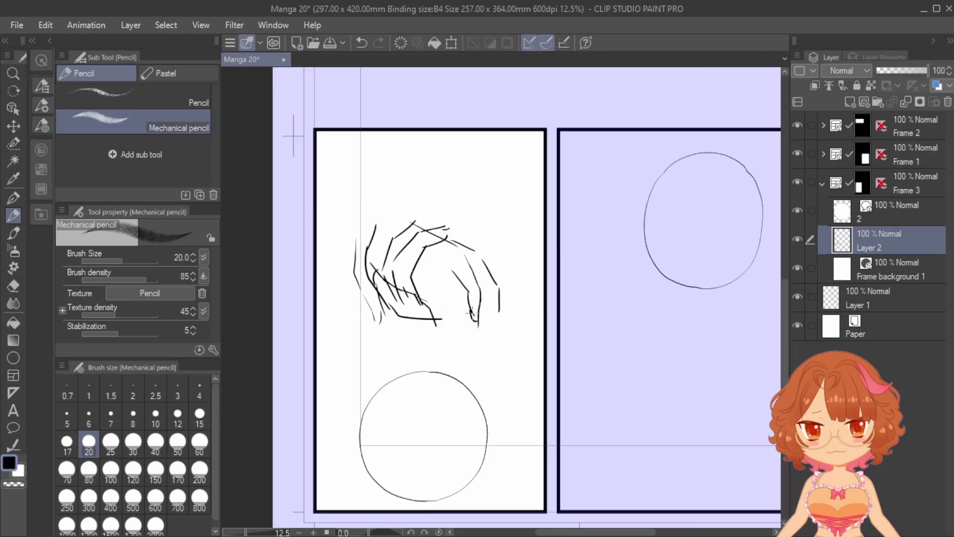
{"action": "key", "text": "e"}
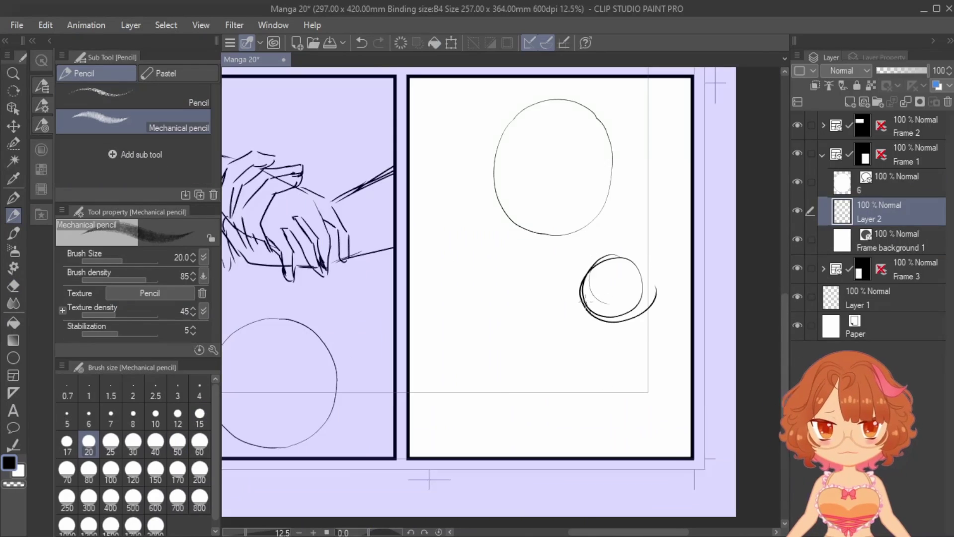
Step: Sketch two figures holding hands below the balloon in the lower right panel on Frame 1's Layer 2
{"action": "left_click_drag", "start_coordinate": [616, 298], "coordinate": [641, 408]}
{"action": "left_click_drag", "start_coordinate": [447, 249], "coordinate": [437, 412]}
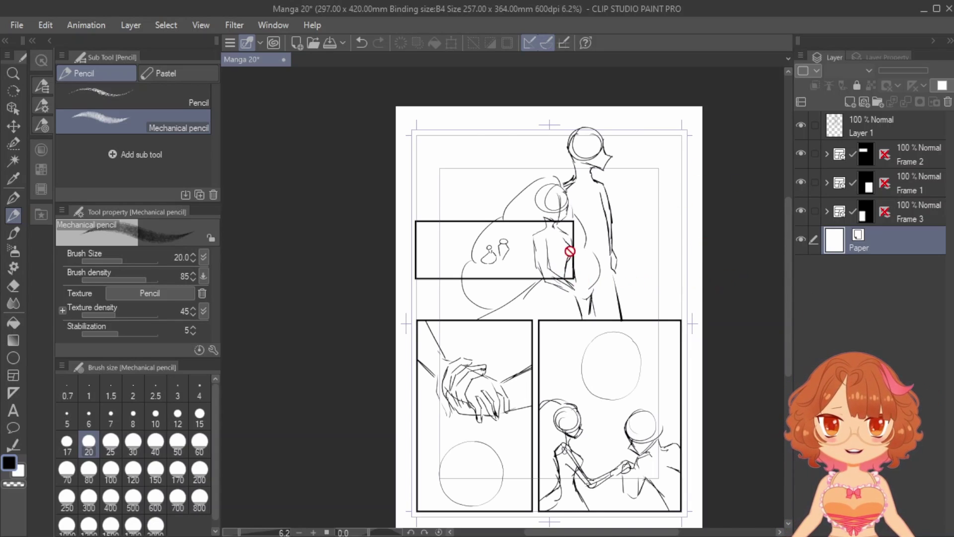
Step: Move the two small figures on Frame 2's Layer 3 left inside the upper panel, collapse the frame folder, and select the Paper layer
{"action": "scroll", "coordinate": [570, 254], "scroll_direction": "up", "scroll_amount": 2}
{"action": "scroll", "coordinate": [536, 199], "scroll_direction": "up", "scroll_amount": 2}
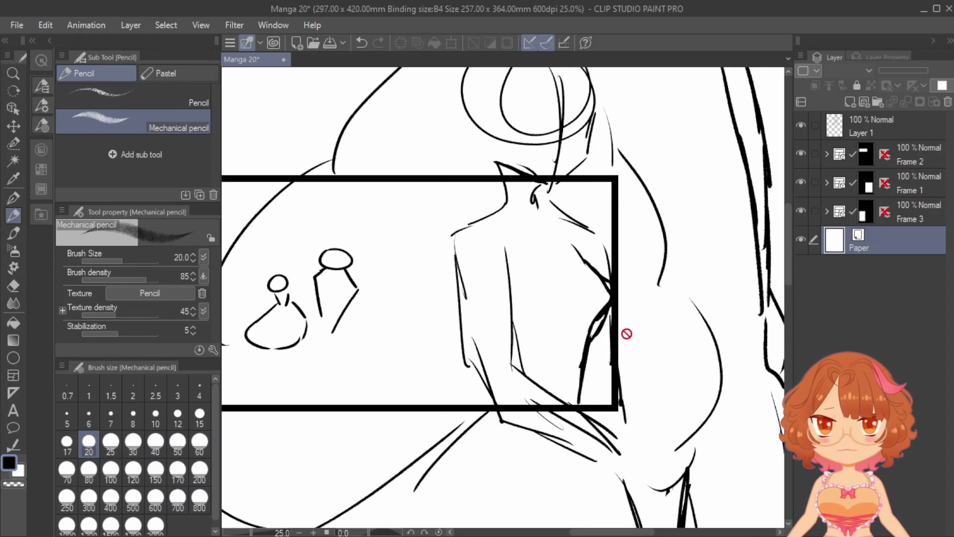
{"action": "scroll", "coordinate": [529, 290], "scroll_direction": "down", "scroll_amount": 2}
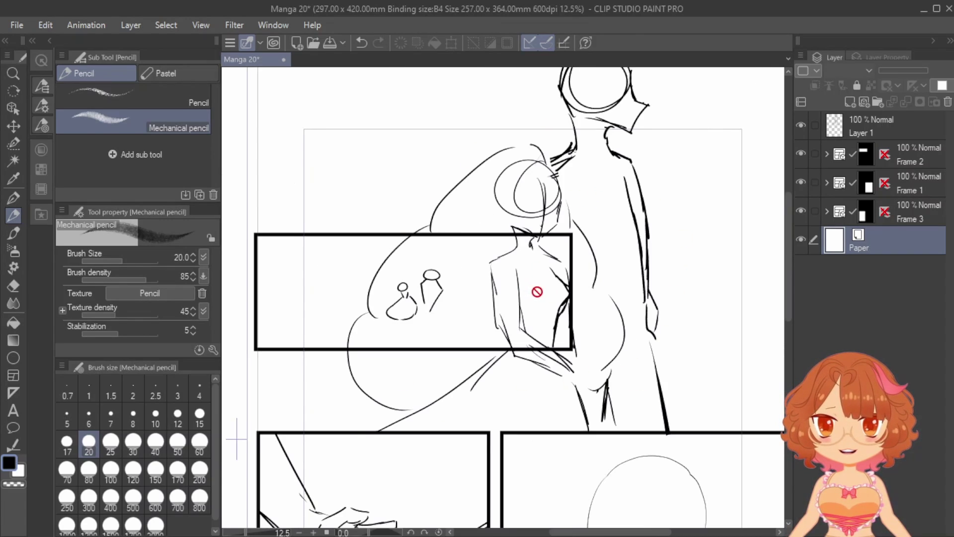
{"action": "left_click", "coordinate": [826, 154]}
{"action": "left_click", "coordinate": [905, 182]}
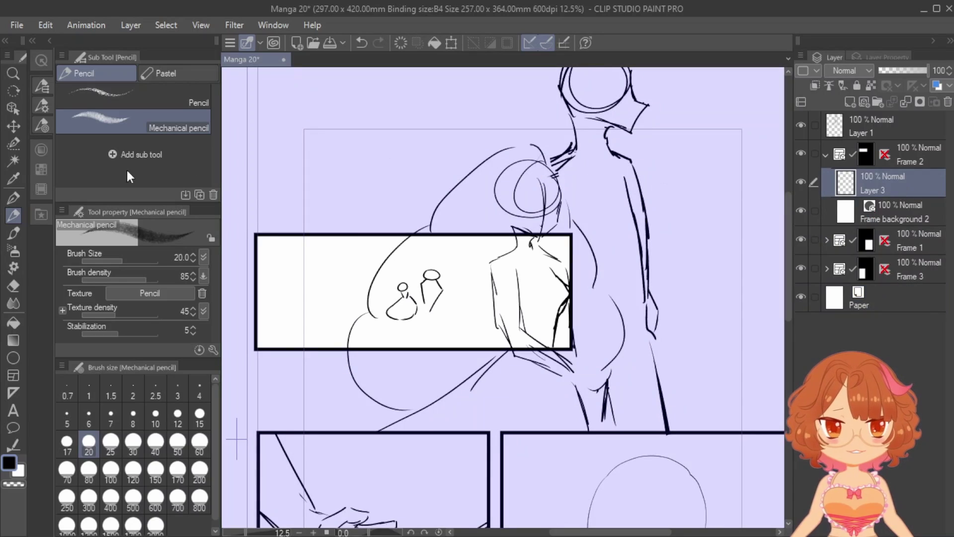
{"action": "left_click", "coordinate": [13, 127]}
{"action": "left_click_drag", "start_coordinate": [423, 298], "coordinate": [322, 298]}
{"action": "left_click", "coordinate": [826, 154]}
{"action": "key", "text": "ctrl+minus"}
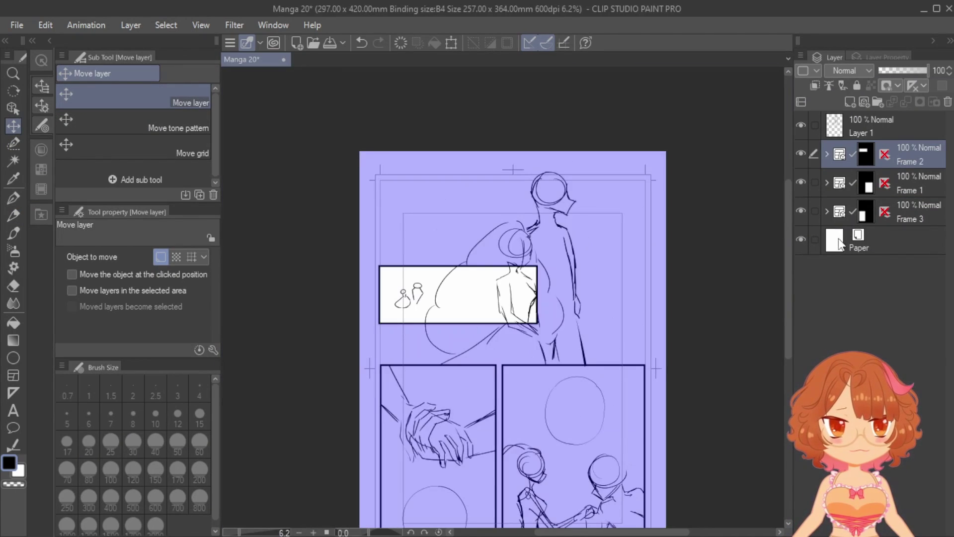
{"action": "left_click", "coordinate": [839, 239]}
{"action": "left_click_drag", "start_coordinate": [788, 242], "coordinate": [792, 262]}
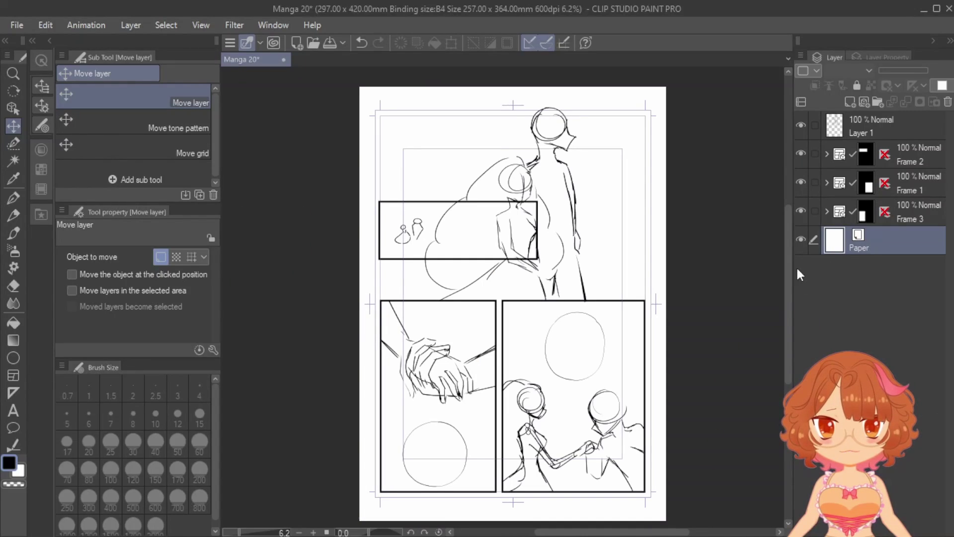
Step: Turn on the layer color for the hands sketch on Frame 3's Layer 2
{"action": "left_click", "coordinate": [826, 210]}
{"action": "left_click", "coordinate": [871, 265]}
{"action": "left_click_drag", "start_coordinate": [789, 295], "coordinate": [792, 325]}
{"action": "scroll", "coordinate": [413, 290], "scroll_direction": "up", "scroll_amount": 2}
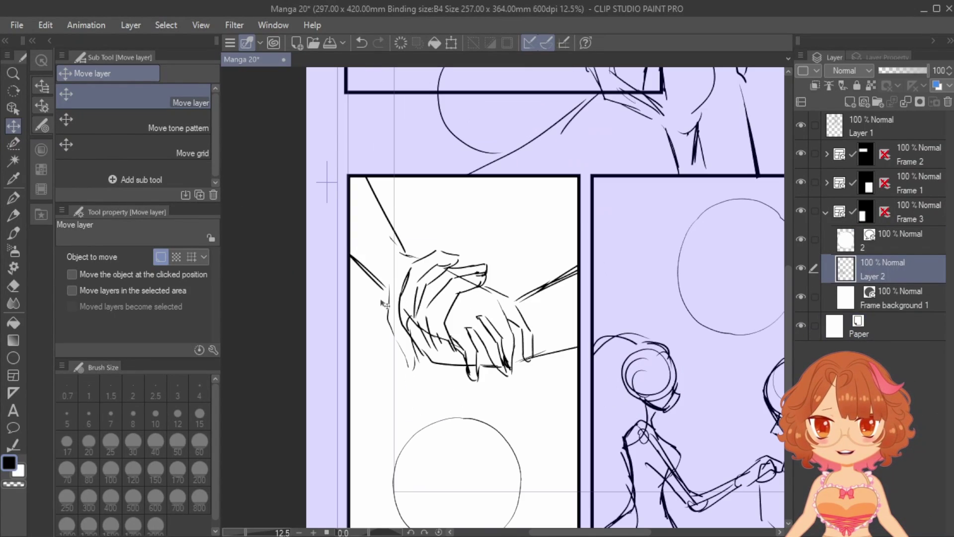
{"action": "left_click", "coordinate": [937, 87]}
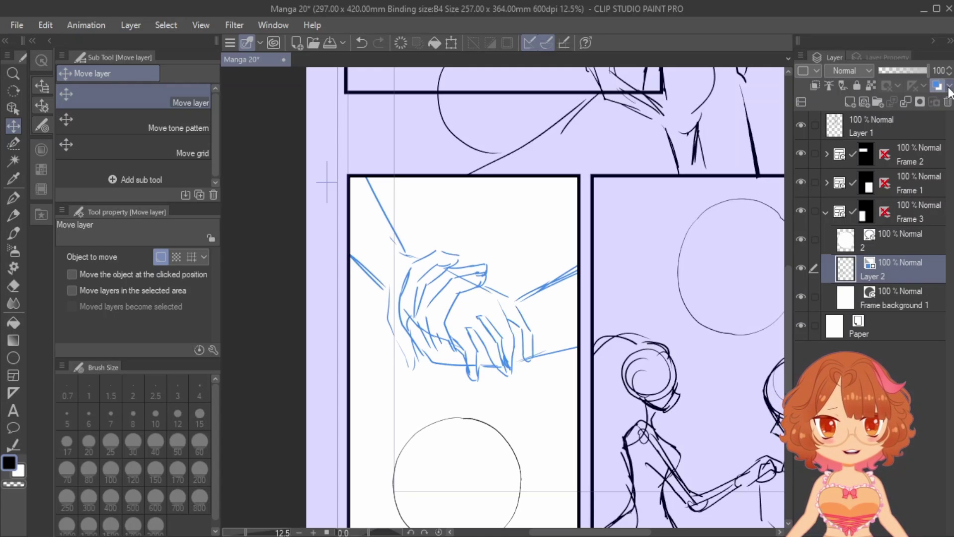
Step: Change the layer color of the hands sketch on Frame 3's Layer 2 to red and lower the layer's opacity to 50%
{"action": "left_click", "coordinate": [948, 87]}
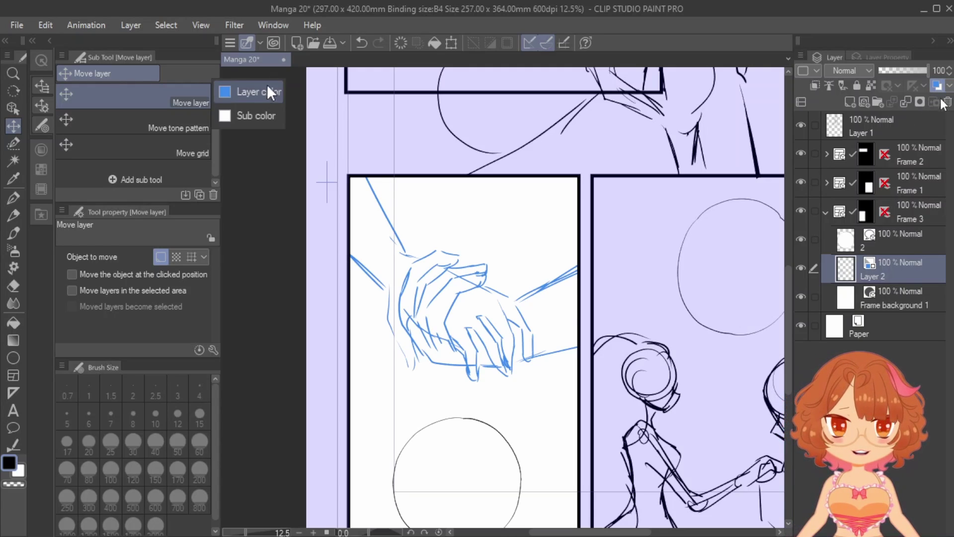
{"action": "left_click", "coordinate": [933, 103]}
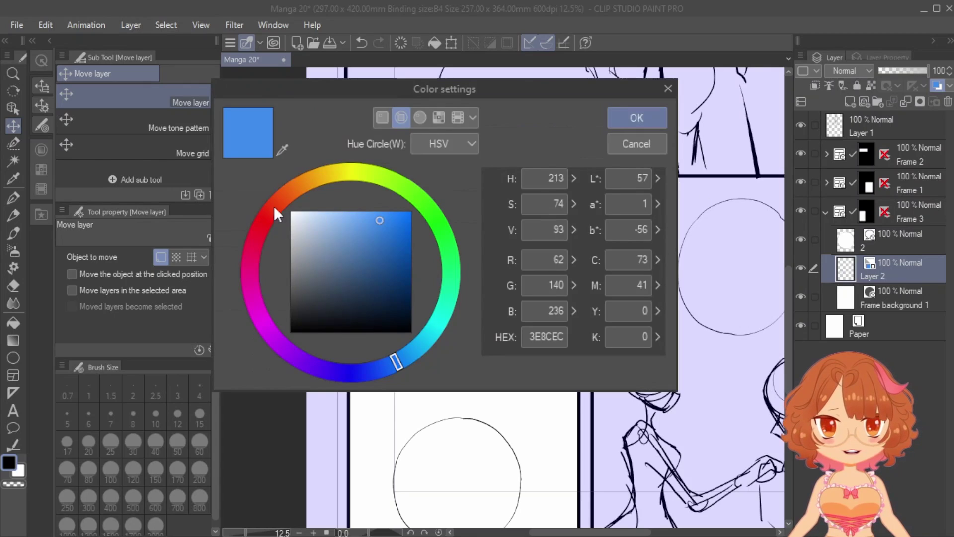
{"action": "left_click", "coordinate": [267, 217]}
{"action": "left_click", "coordinate": [629, 124]}
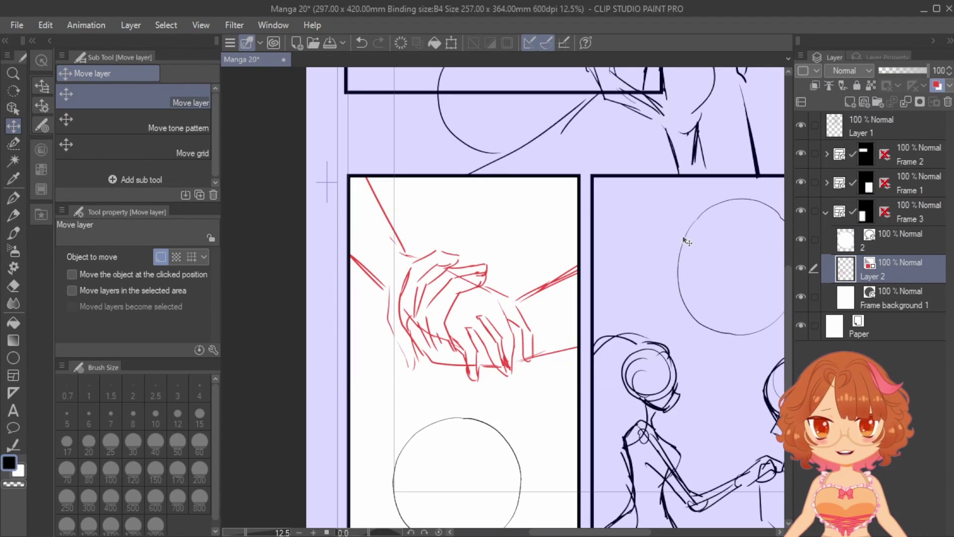
{"action": "left_click", "coordinate": [937, 87]}
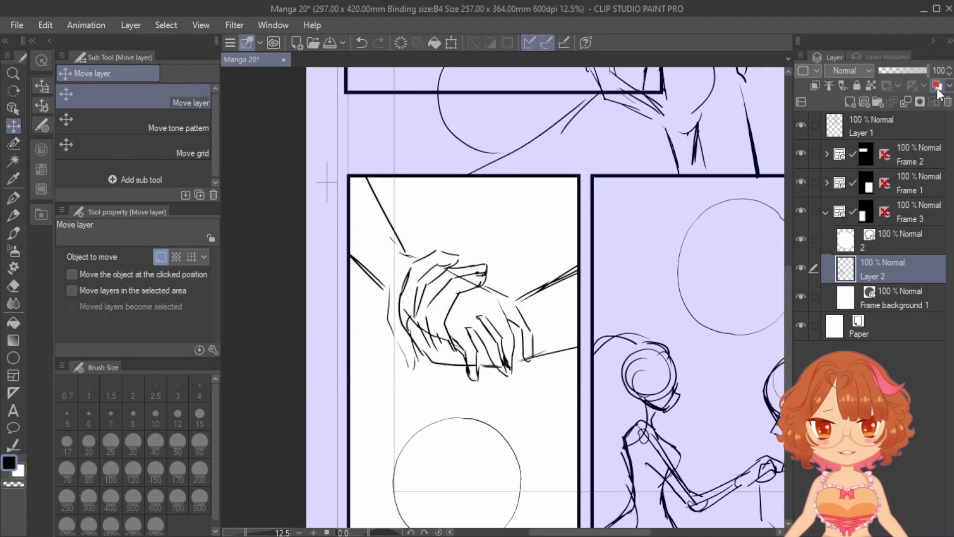
{"action": "left_click", "coordinate": [937, 87]}
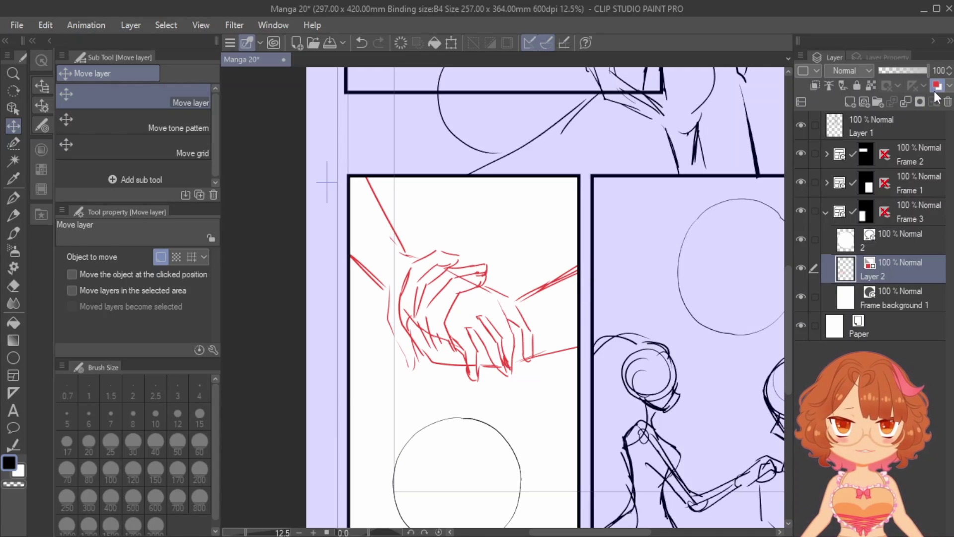
{"action": "left_click", "coordinate": [903, 70]}
{"action": "left_click", "coordinate": [825, 212]}
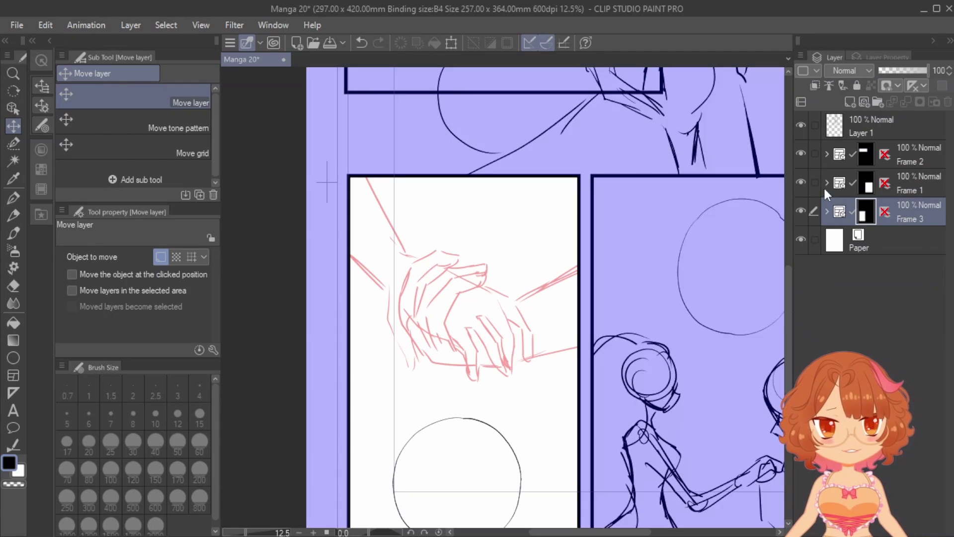
Step: Give the two-figure sketch on Frame 1's Layer 2 a red layer color and set the layer's opacity to 50%
{"action": "left_click", "coordinate": [825, 184]}
{"action": "scroll", "coordinate": [592, 267], "scroll_direction": "down", "scroll_amount": 2}
{"action": "scroll", "coordinate": [700, 368], "scroll_direction": "up", "scroll_amount": 2}
{"action": "left_click", "coordinate": [890, 240]}
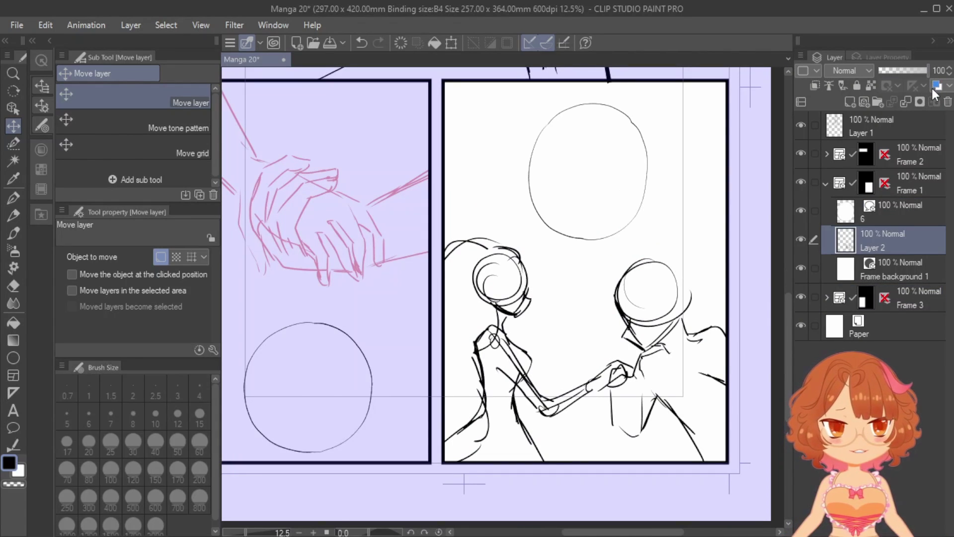
{"action": "left_click", "coordinate": [903, 70]}
{"action": "left_click", "coordinate": [936, 86]}
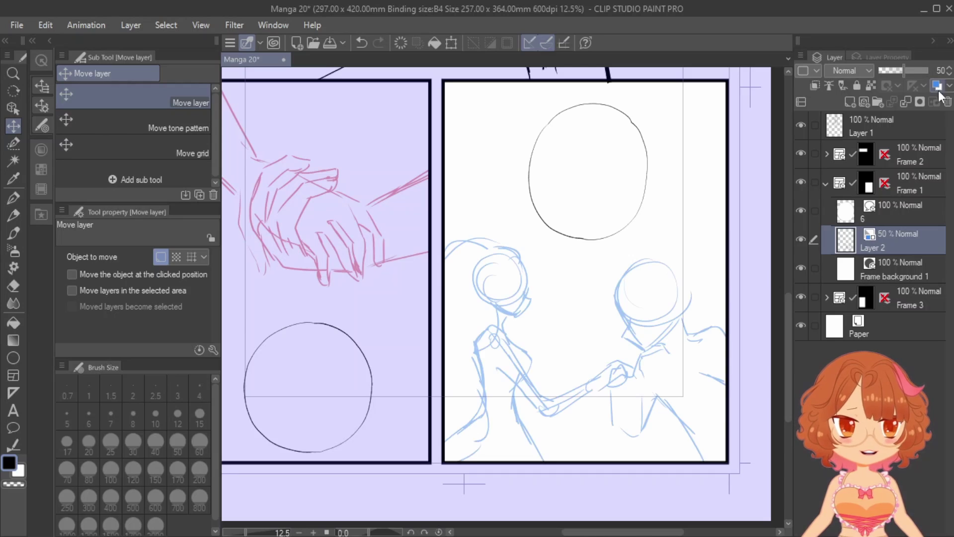
{"action": "left_click", "coordinate": [950, 86]}
{"action": "left_click", "coordinate": [253, 93]}
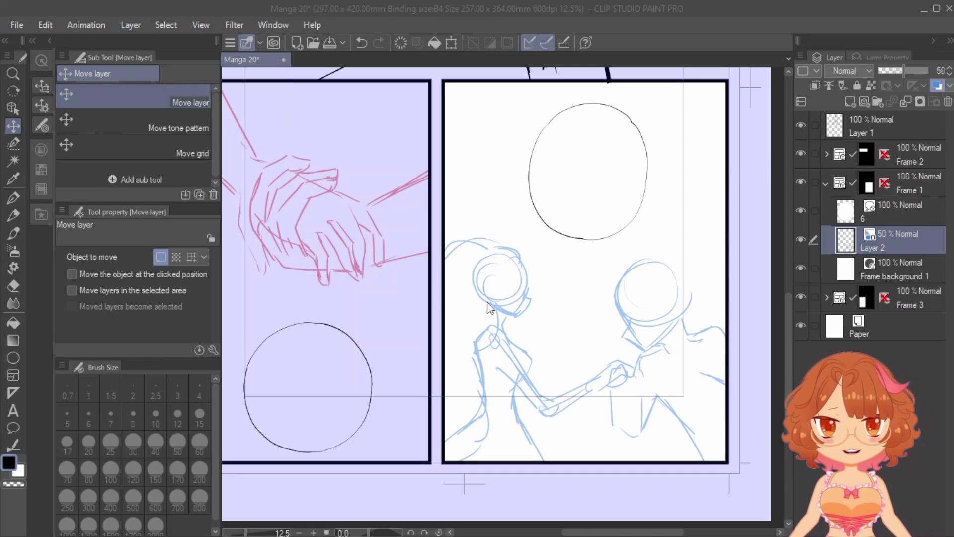
{"action": "left_click", "coordinate": [271, 225]}
{"action": "left_click", "coordinate": [638, 119]}
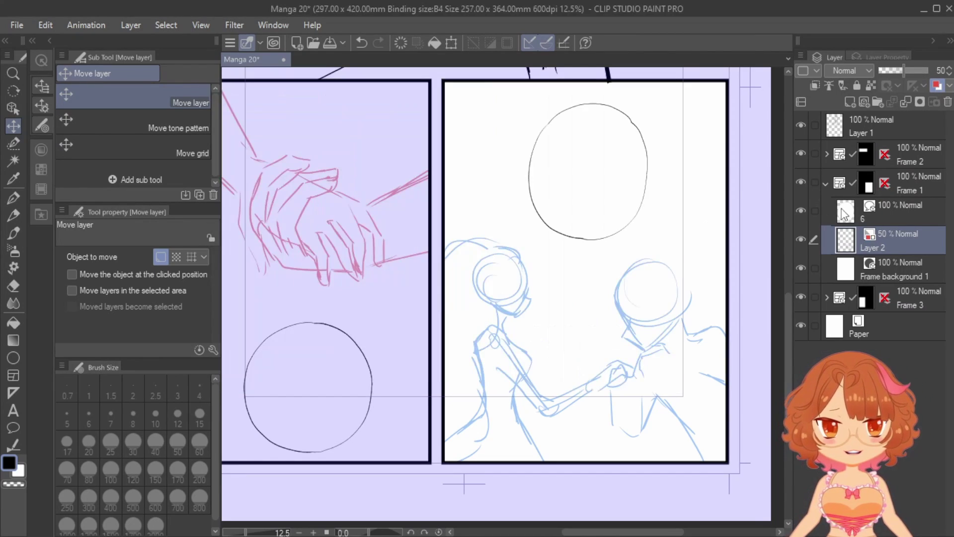
{"action": "left_click", "coordinate": [825, 185]}
Step: Give the small figures on Frame 2's Layer 3 a red layer color and 50% opacity, and collapse the frame folder
{"action": "left_click", "coordinate": [825, 153]}
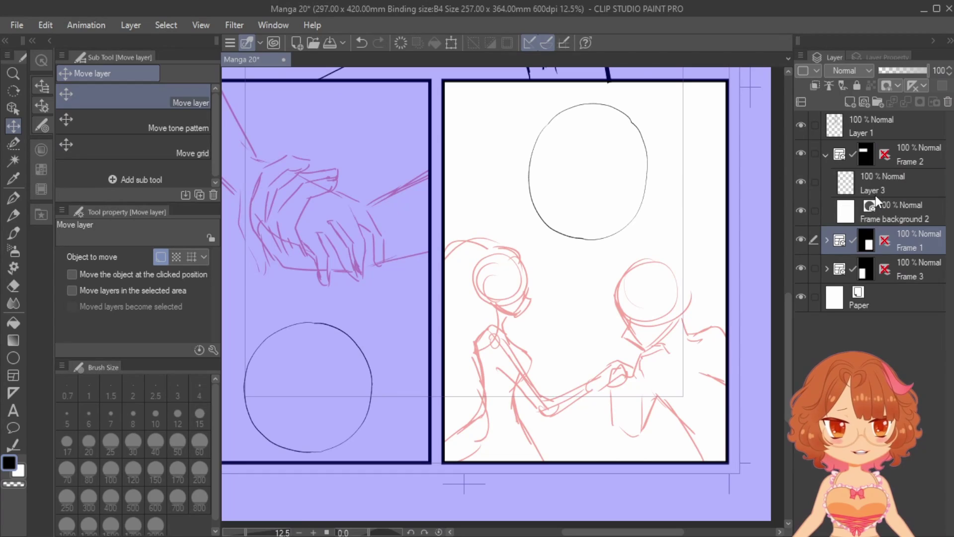
{"action": "left_click", "coordinate": [876, 193]}
{"action": "key", "text": "ctrl+minus"}
{"action": "key", "text": "ctrl+minus"}
{"action": "left_click_drag", "start_coordinate": [787, 284], "coordinate": [787, 231]}
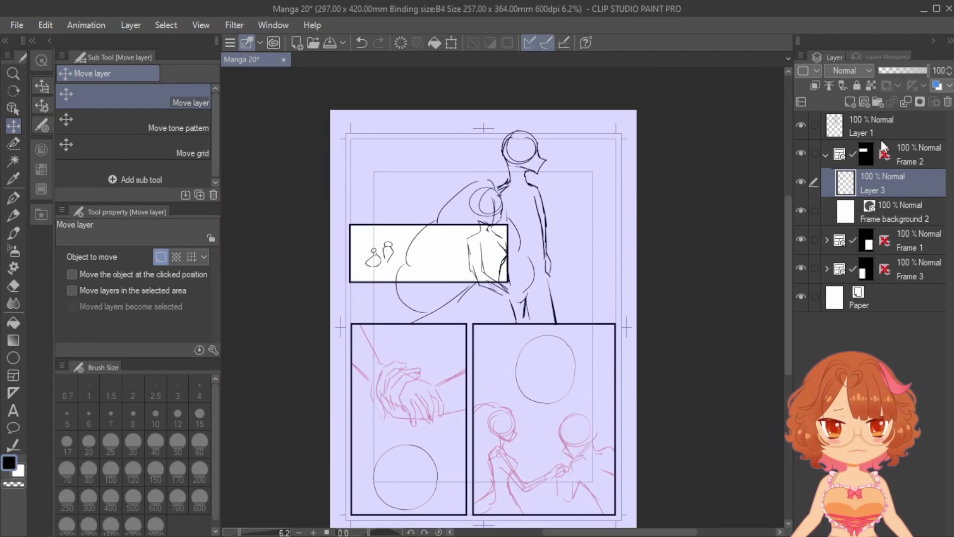
{"action": "left_click", "coordinate": [937, 86]}
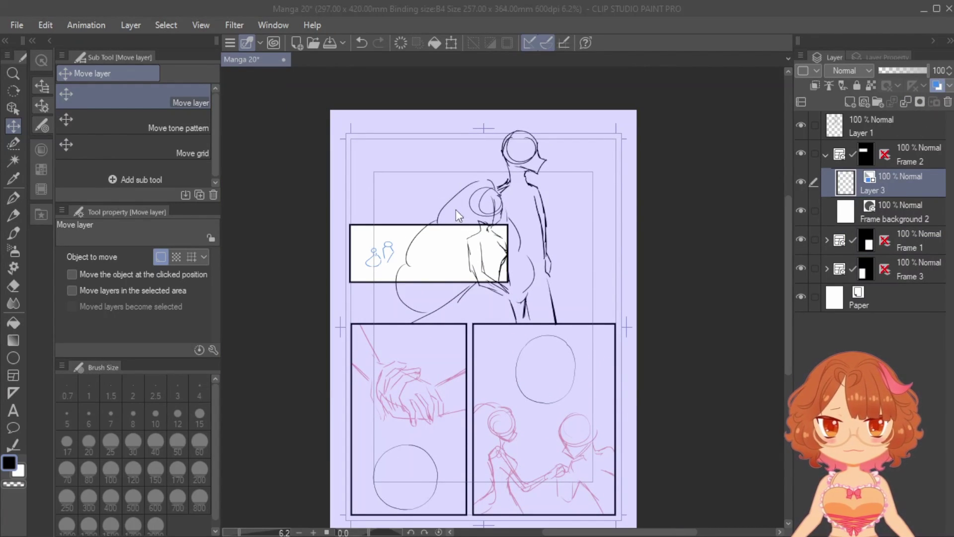
{"action": "left_click", "coordinate": [273, 207]}
{"action": "left_click", "coordinate": [637, 121]}
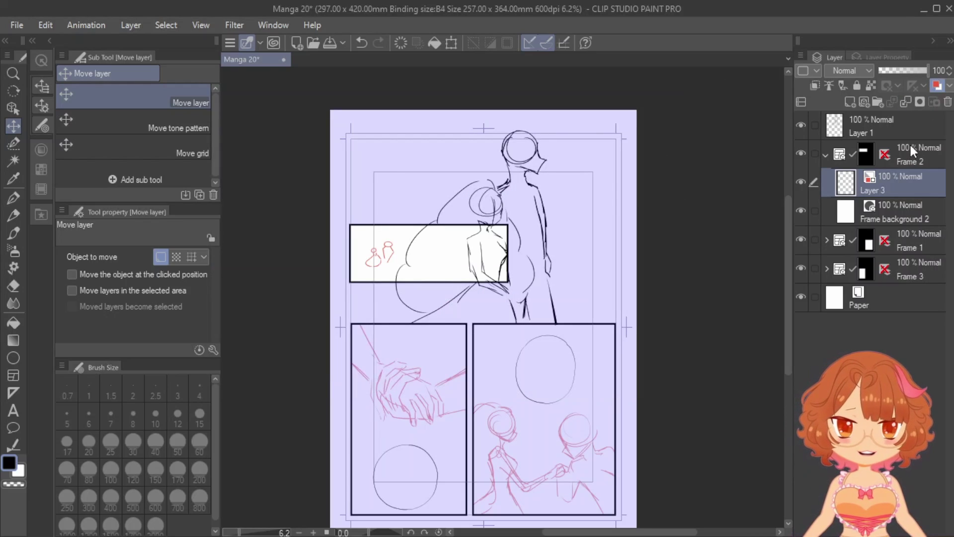
{"action": "left_click", "coordinate": [825, 155]}
Step: Apply a red layer color (EC523E) to the large figure sketch on Layer 1 and set its opacity to 50%
{"action": "left_click", "coordinate": [876, 126]}
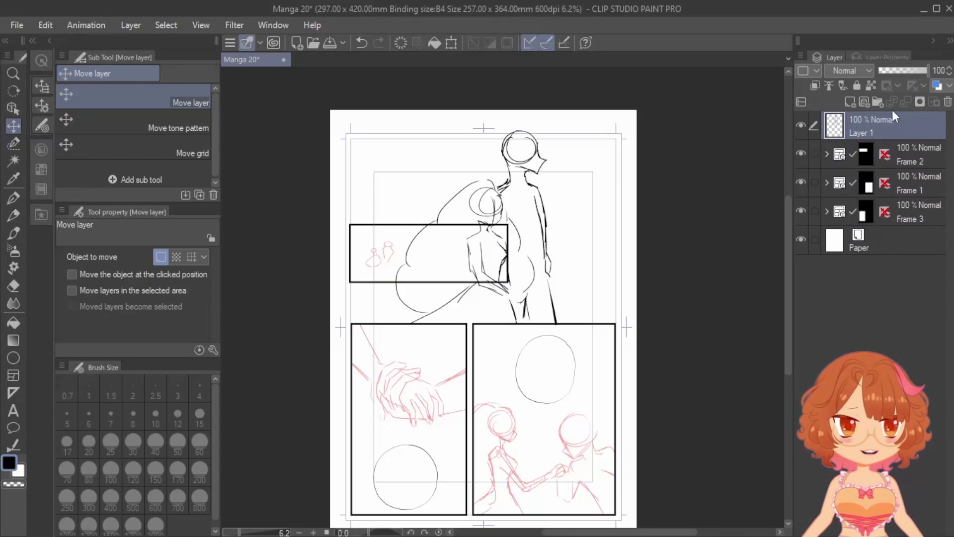
{"action": "left_click", "coordinate": [938, 86]}
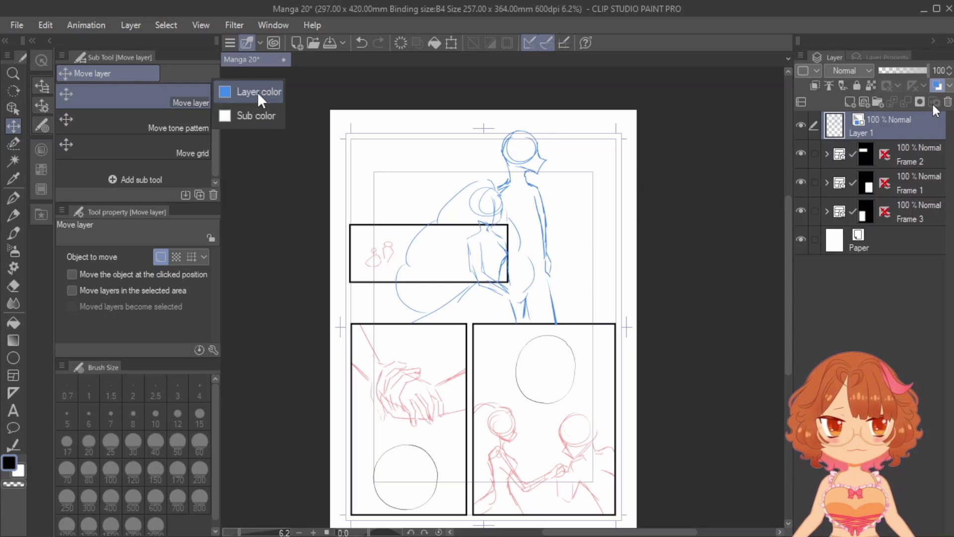
{"action": "left_click", "coordinate": [258, 93]}
{"action": "left_click", "coordinate": [270, 208]}
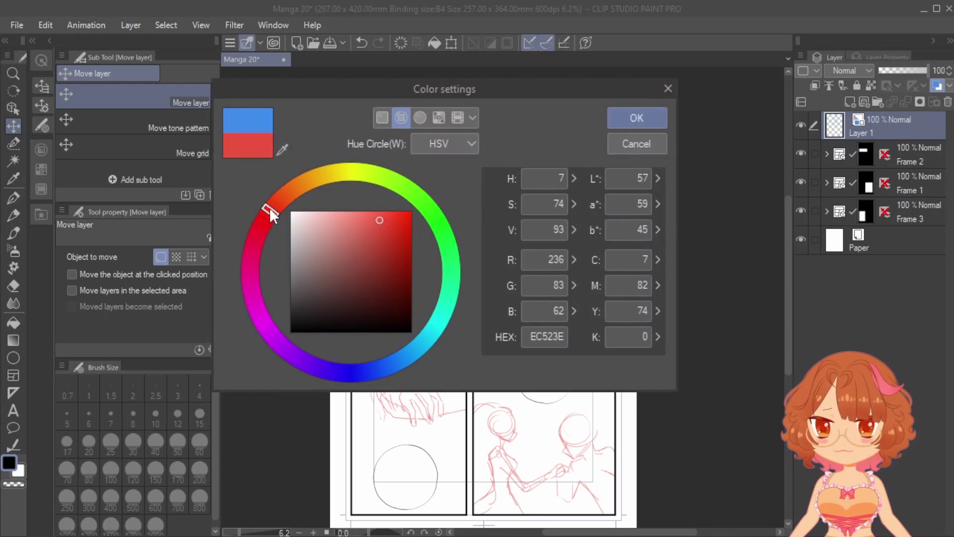
{"action": "left_click", "coordinate": [641, 113]}
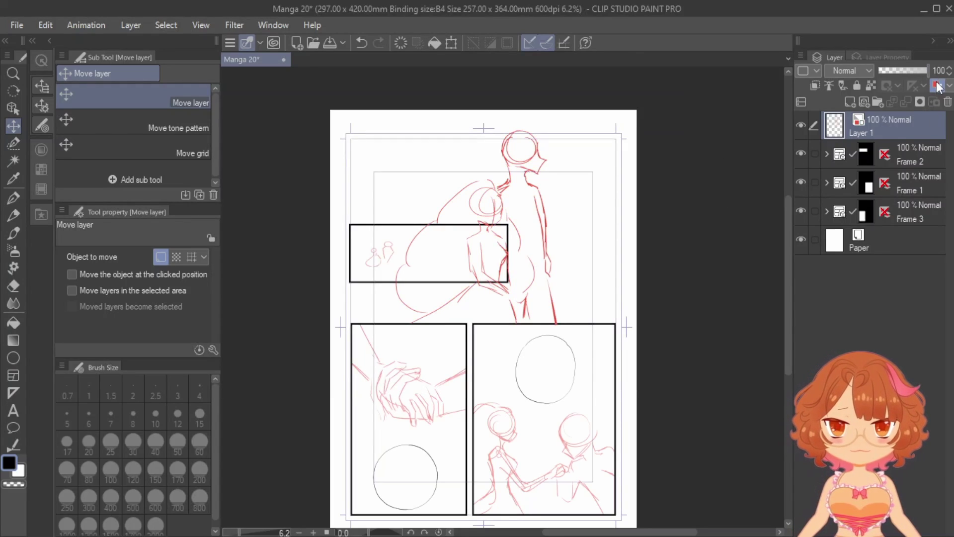
{"action": "left_click", "coordinate": [903, 70]}
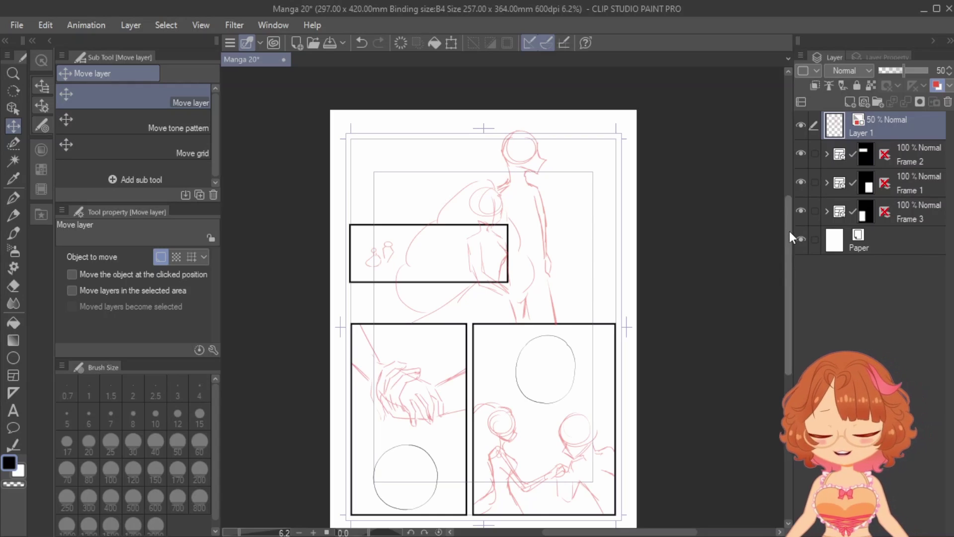
{"action": "left_click_drag", "start_coordinate": [788, 226], "coordinate": [790, 247]}
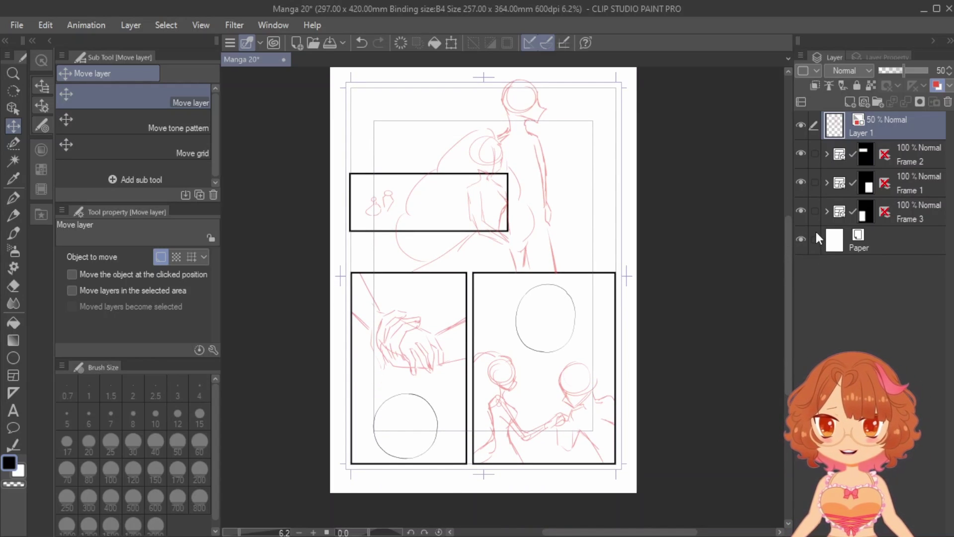
Step: Choose the Gペンぽい pen and add a vector layer above the Layer 3 sketch inside Frame 2
{"action": "left_click_drag", "start_coordinate": [786, 339], "coordinate": [786, 329]}
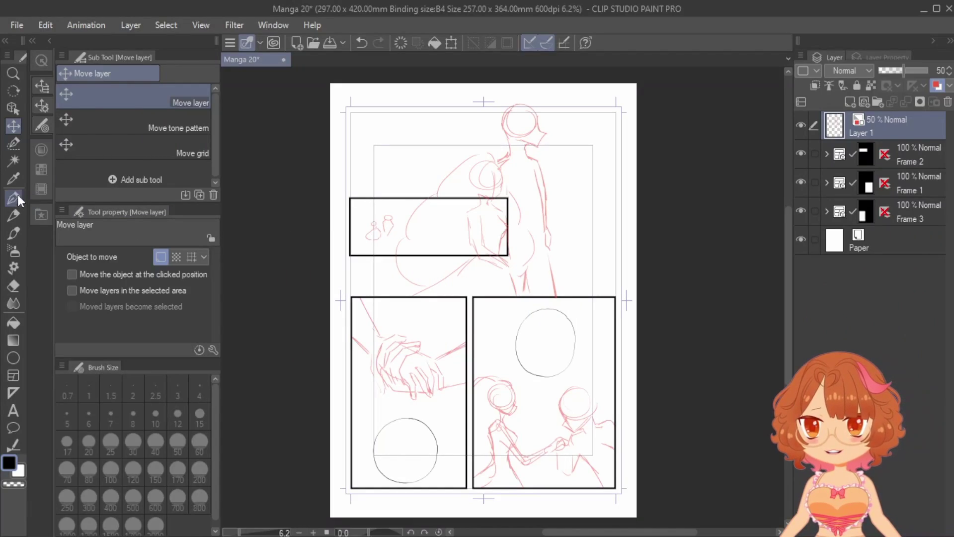
{"action": "left_click", "coordinate": [13, 197]}
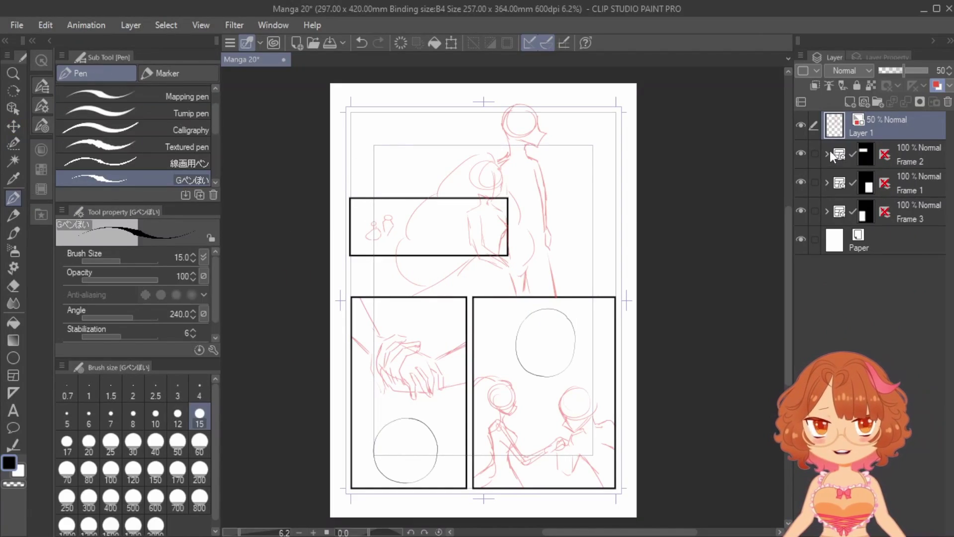
{"action": "left_click", "coordinate": [901, 162]}
{"action": "left_click", "coordinate": [827, 155]}
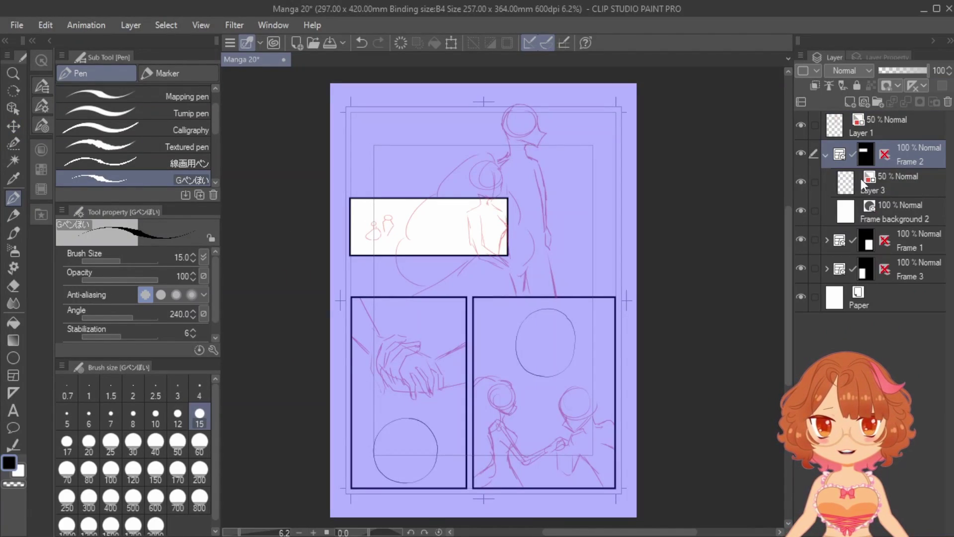
{"action": "left_click", "coordinate": [885, 181]}
{"action": "left_click", "coordinate": [864, 101]}
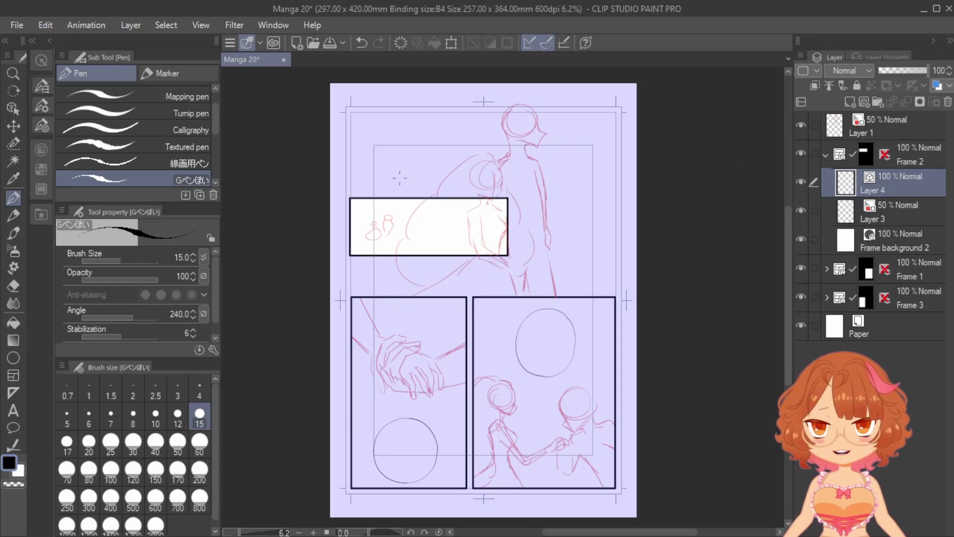
{"action": "left_click", "coordinate": [825, 155]}
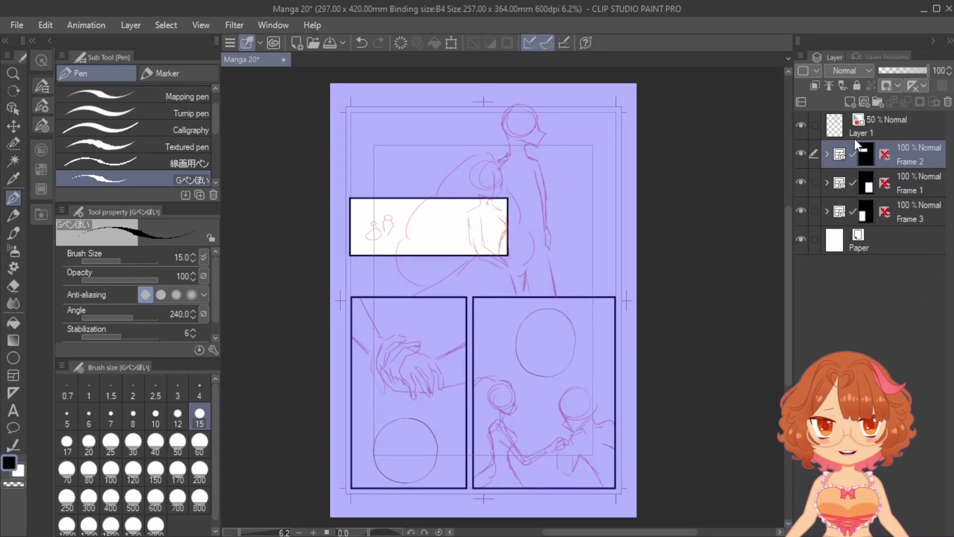
{"action": "left_click", "coordinate": [895, 126]}
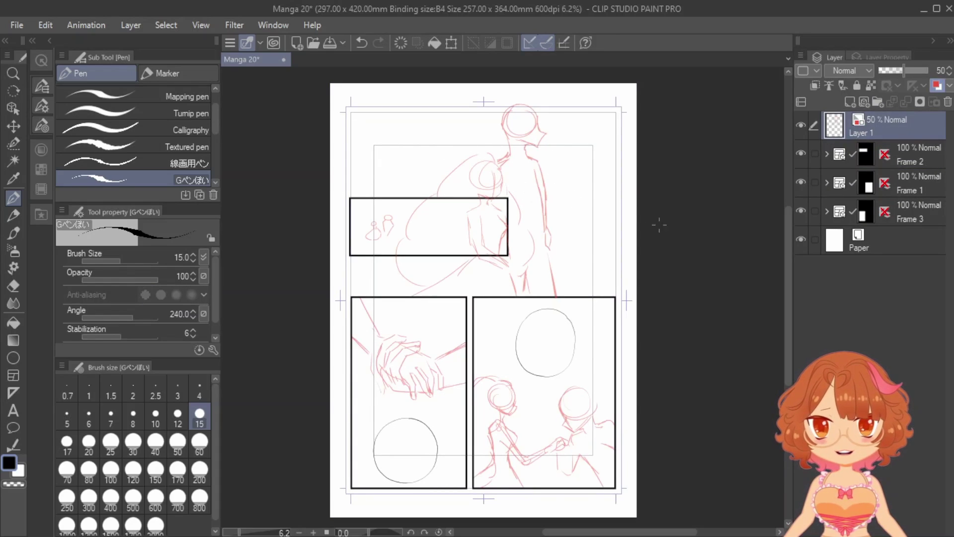
Step: Ink over the small figures in the upper panel on Frame 2's Layer 4 with the Gペンぽい pen at size 20
{"action": "left_click", "coordinate": [827, 154]}
{"action": "left_click", "coordinate": [889, 183]}
{"action": "scroll", "coordinate": [356, 224], "scroll_direction": "up", "scroll_amount": 5}
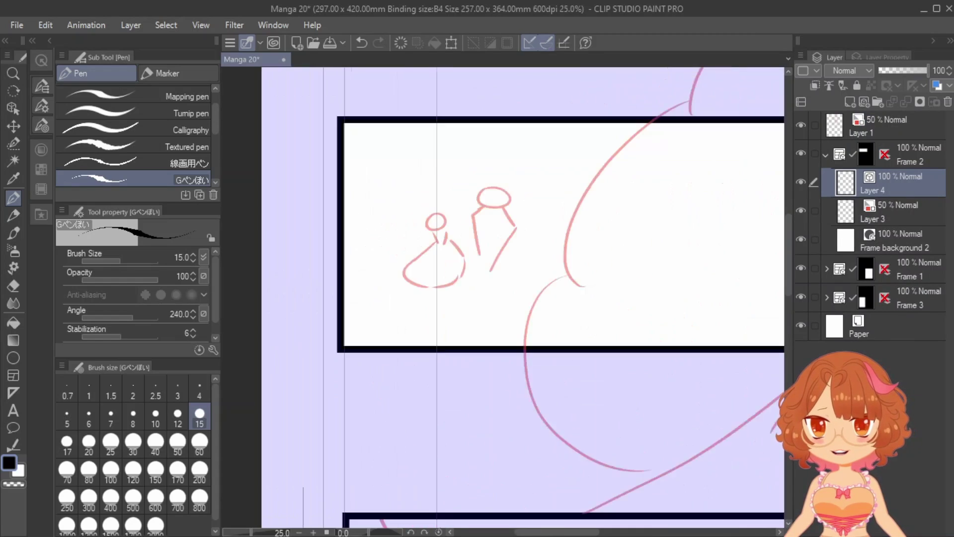
{"action": "left_click", "coordinate": [88, 441]}
{"action": "scroll", "coordinate": [463, 238], "scroll_direction": "up", "scroll_amount": 1}
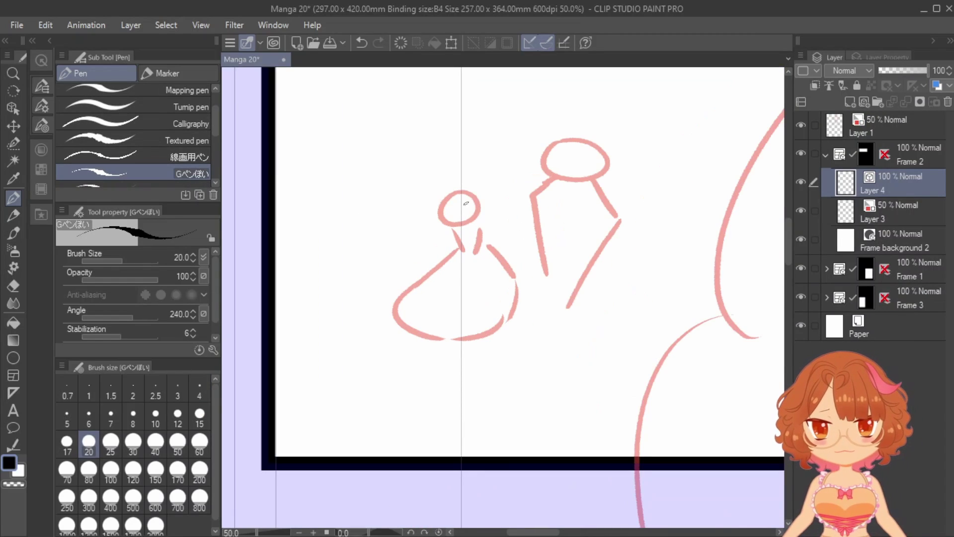
{"action": "left_click_drag", "start_coordinate": [476, 194], "coordinate": [499, 233]}
{"action": "mouse_move", "coordinate": [454, 224]}
{"action": "left_mouse_down"}
{"action": "mouse_move", "coordinate": [468, 251]}
{"action": "mouse_move", "coordinate": [446, 290]}
{"action": "left_mouse_up"}
{"action": "left_click_drag", "start_coordinate": [426, 272], "coordinate": [460, 296]}
{"action": "left_click_drag", "start_coordinate": [460, 281], "coordinate": [471, 283]}
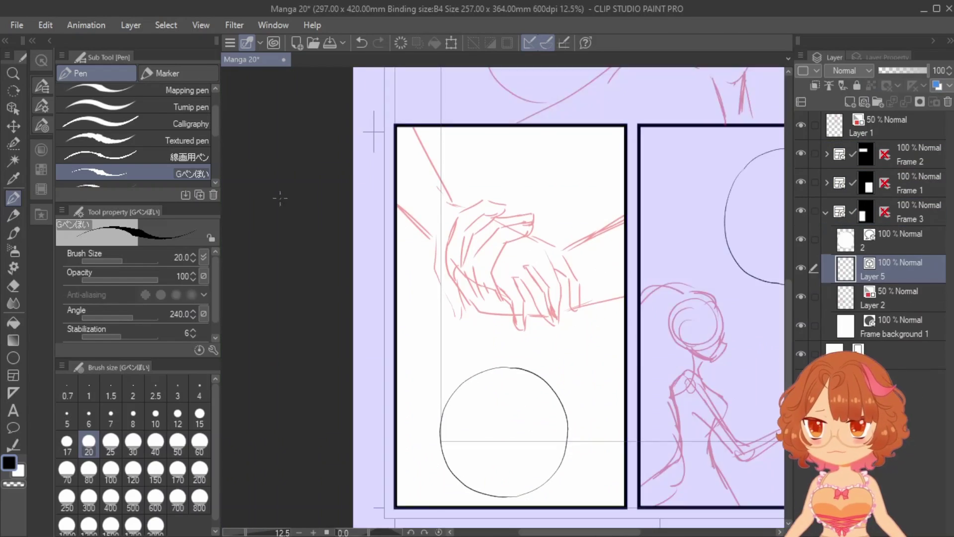
Step: Ink the fingers and thumb of the left-hand side hand over the sketch on Frame 3's Layer 5
{"action": "left_click_drag", "start_coordinate": [525, 230], "coordinate": [528, 325]}
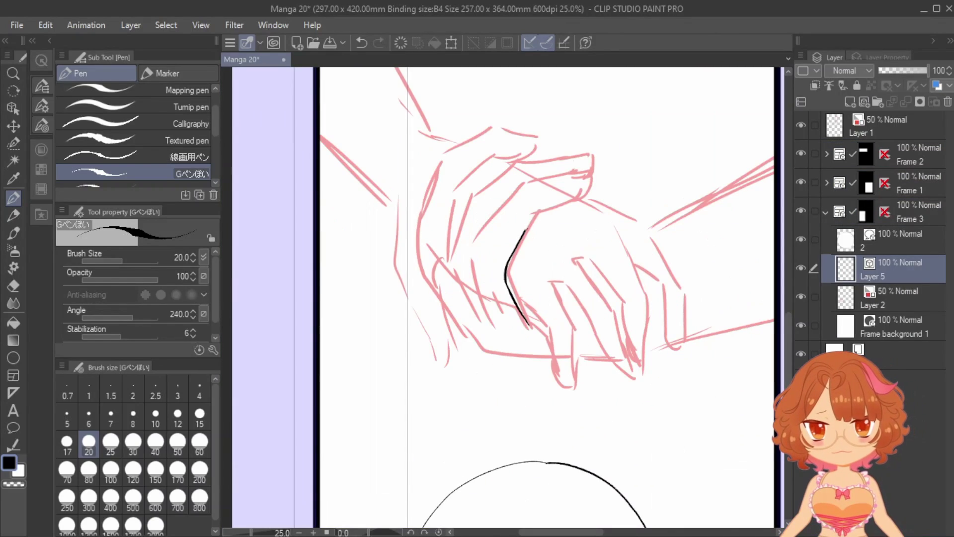
{"action": "left_click_drag", "start_coordinate": [420, 180], "coordinate": [416, 250]}
{"action": "left_click_drag", "start_coordinate": [420, 180], "coordinate": [498, 158]}
{"action": "scroll", "coordinate": [499, 151], "scroll_direction": "up", "scroll_amount": 3}
{"action": "scroll", "coordinate": [417, 115], "scroll_direction": "down", "scroll_amount": 2}
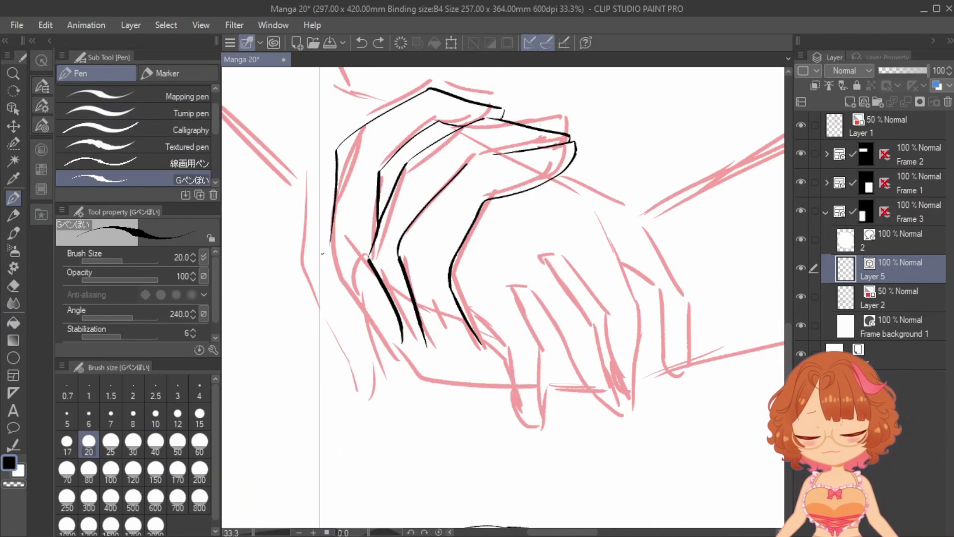
Step: Ink the lower outline of the clasped hands and the wrist and forearm running to the panel's right edge on Layer 5
{"action": "left_click_drag", "start_coordinate": [337, 255], "coordinate": [531, 397]}
{"action": "scroll", "coordinate": [511, 383], "scroll_direction": "down", "scroll_amount": 1}
{"action": "scroll", "coordinate": [463, 203], "scroll_direction": "up", "scroll_amount": 1}
{"action": "scroll", "coordinate": [456, 195], "scroll_direction": "down", "scroll_amount": 1}
{"action": "left_click_drag", "start_coordinate": [461, 446], "coordinate": [556, 449]}
{"action": "left_click_drag", "start_coordinate": [536, 327], "coordinate": [572, 437]}
{"action": "left_click_drag", "start_coordinate": [542, 356], "coordinate": [568, 454]}
{"action": "left_click_drag", "start_coordinate": [564, 439], "coordinate": [675, 404]}
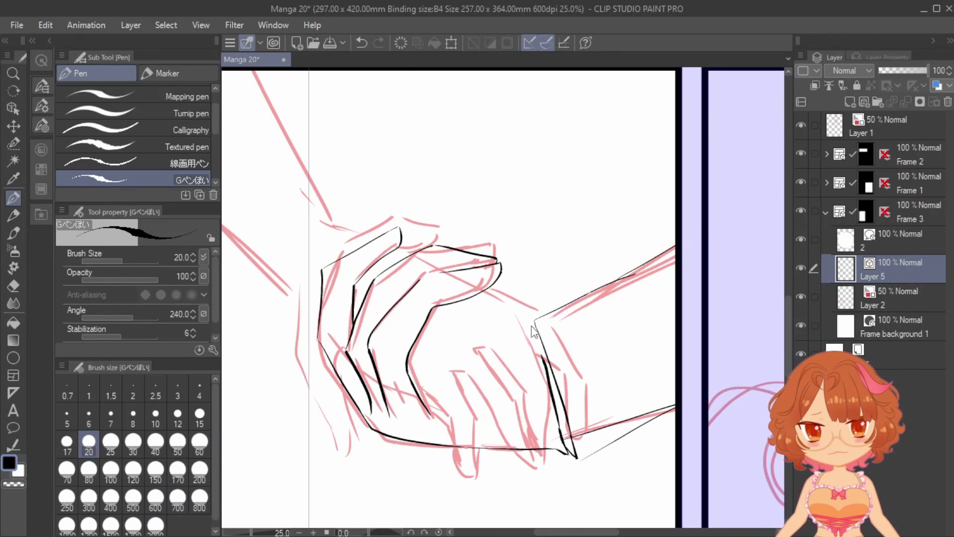
Step: Add another vector layer in Frame 3 and ink the gripping fingers of the right-hand side hand on it
{"action": "key", "text": "ctrl+shift+n"}
{"action": "left_click_drag", "start_coordinate": [531, 328], "coordinate": [600, 286]}
{"action": "left_click_drag", "start_coordinate": [465, 309], "coordinate": [519, 363]}
{"action": "left_click_drag", "start_coordinate": [518, 363], "coordinate": [541, 427]}
{"action": "left_click_drag", "start_coordinate": [509, 304], "coordinate": [601, 424]}
{"action": "scroll", "coordinate": [479, 361], "scroll_direction": "up", "scroll_amount": 1}
{"action": "left_click_drag", "start_coordinate": [595, 240], "coordinate": [649, 439]}
{"action": "left_click_drag", "start_coordinate": [587, 292], "coordinate": [631, 382]}
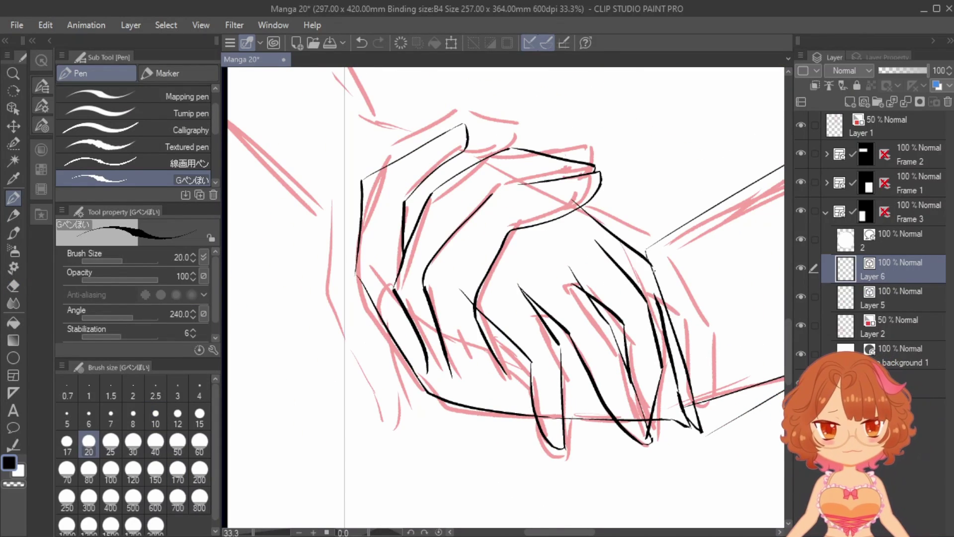
Step: Ink a line along the back of the right-hand side hand toward the wrist on Frame 3's Layer 6
{"action": "left_click", "coordinate": [801, 325]}
{"action": "left_click", "coordinate": [880, 297]}
{"action": "key", "text": "ctrl+b"}
{"action": "left_click", "coordinate": [880, 272]}
{"action": "left_click_drag", "start_coordinate": [570, 206], "coordinate": [706, 356]}
Step: Ink the wrist and both edges of the upper-left forearm reaching the panel border in Frame 3
{"action": "key", "text": "e"}
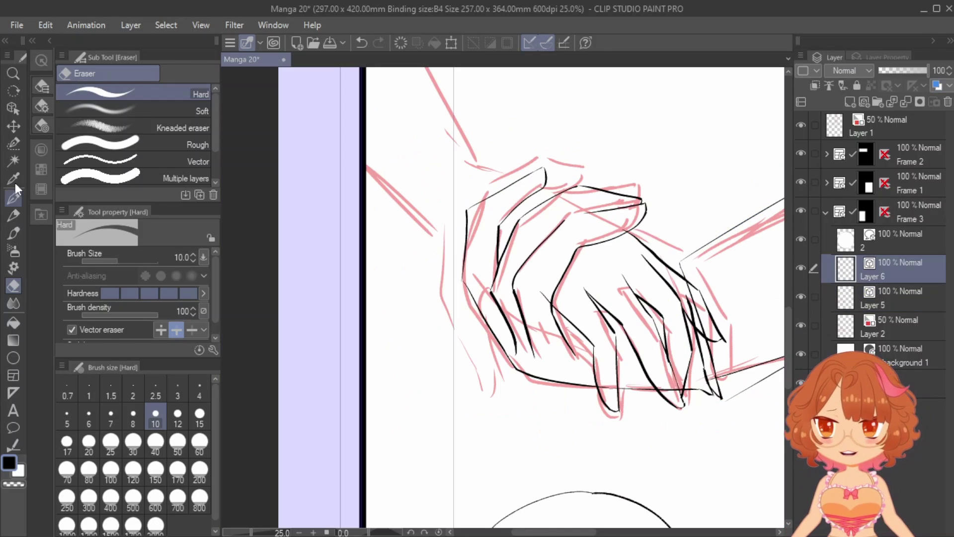
{"action": "key", "text": "p"}
{"action": "key", "text": "e"}
{"action": "key", "text": "p"}
{"action": "scroll", "coordinate": [531, 240], "scroll_direction": "up", "scroll_amount": 2}
{"action": "left_click_drag", "start_coordinate": [424, 238], "coordinate": [503, 322]}
{"action": "left_click_drag", "start_coordinate": [529, 240], "coordinate": [579, 267]}
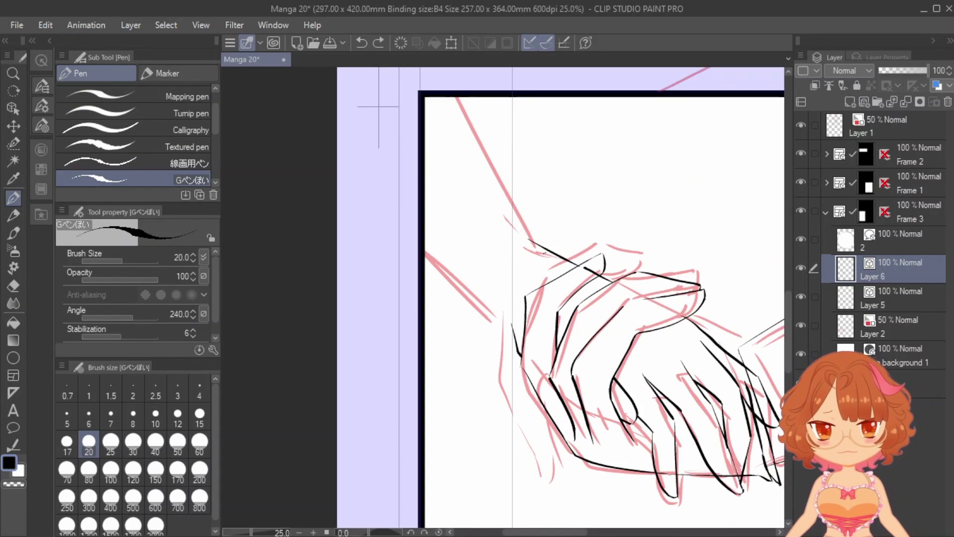
{"action": "left_click_drag", "start_coordinate": [460, 97], "coordinate": [537, 243]}
Step: Switch to Frame 3's Layer 5 and erase the overlapping lines of the clasped hands
{"action": "scroll", "coordinate": [530, 240], "scroll_direction": "up", "scroll_amount": 2}
{"action": "key", "text": "e"}
{"action": "key", "text": "alt+bracketleft"}
{"action": "scroll", "coordinate": [537, 435], "scroll_direction": "down", "scroll_amount": 2}
{"action": "key", "text": "p"}
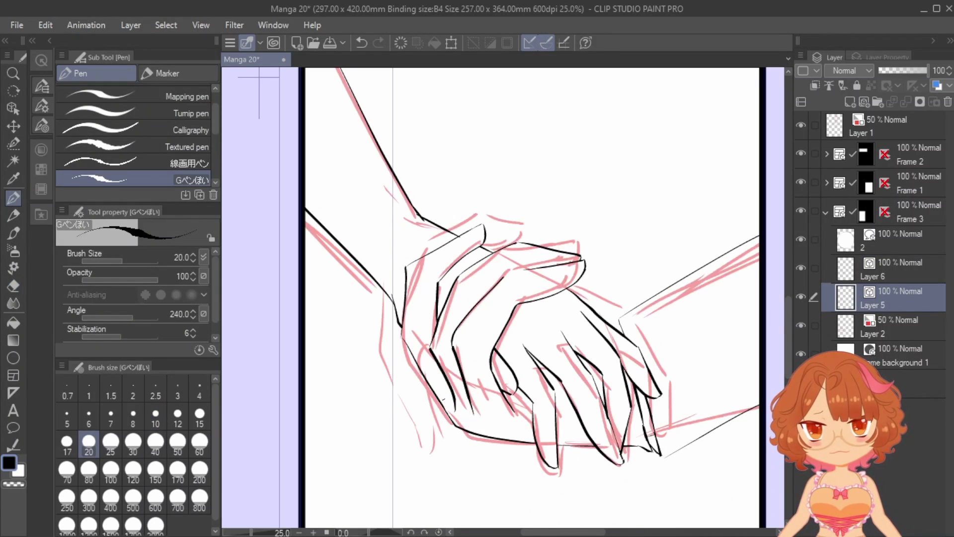
{"action": "key", "text": "e"}
{"action": "key", "text": "ctrl+minus"}
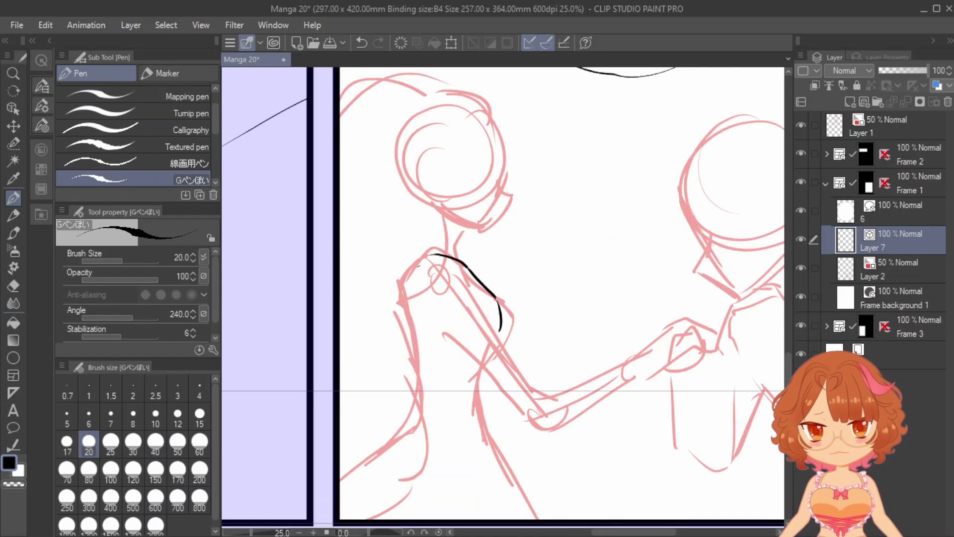
Step: Ink the woman's puffed sleeve with ruffle and bow, and her outstretched arm on Frame 1's Layer 7
{"action": "left_click_drag", "start_coordinate": [480, 369], "coordinate": [572, 327]}
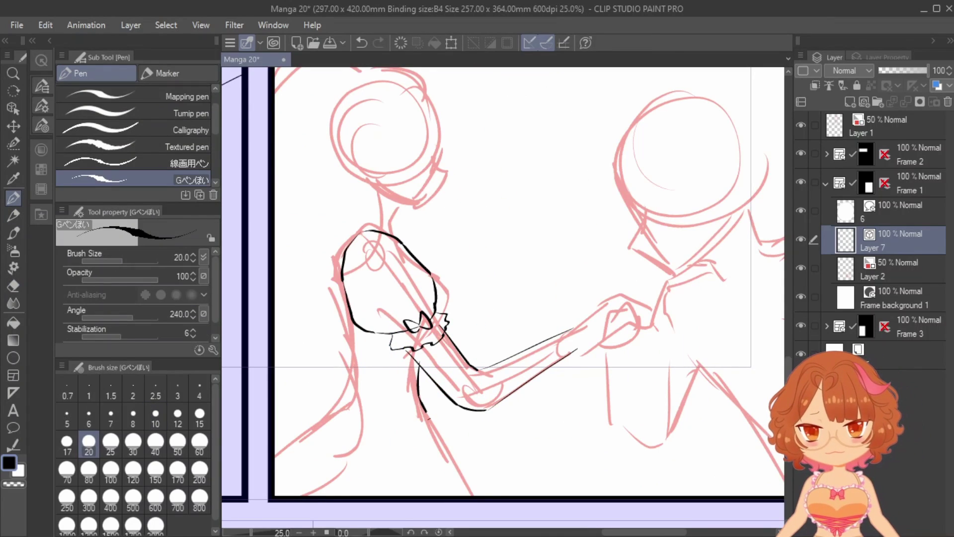
{"action": "scroll", "coordinate": [630, 316], "scroll_direction": "down", "scroll_amount": 2}
{"action": "scroll", "coordinate": [677, 319], "scroll_direction": "up", "scroll_amount": 3}
{"action": "key", "text": "ctrl+z"}
Step: Ink the woman's face profile and neck, and the short curls framing her face
{"action": "left_click_drag", "start_coordinate": [294, 69], "coordinate": [536, 183]}
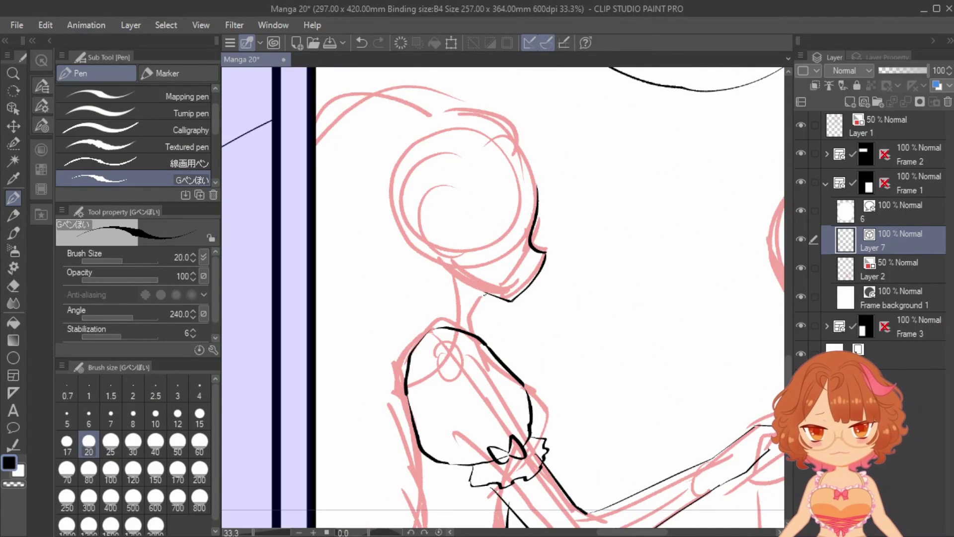
{"action": "left_click_drag", "start_coordinate": [530, 139], "coordinate": [517, 152]}
{"action": "left_click_drag", "start_coordinate": [428, 123], "coordinate": [437, 128]}
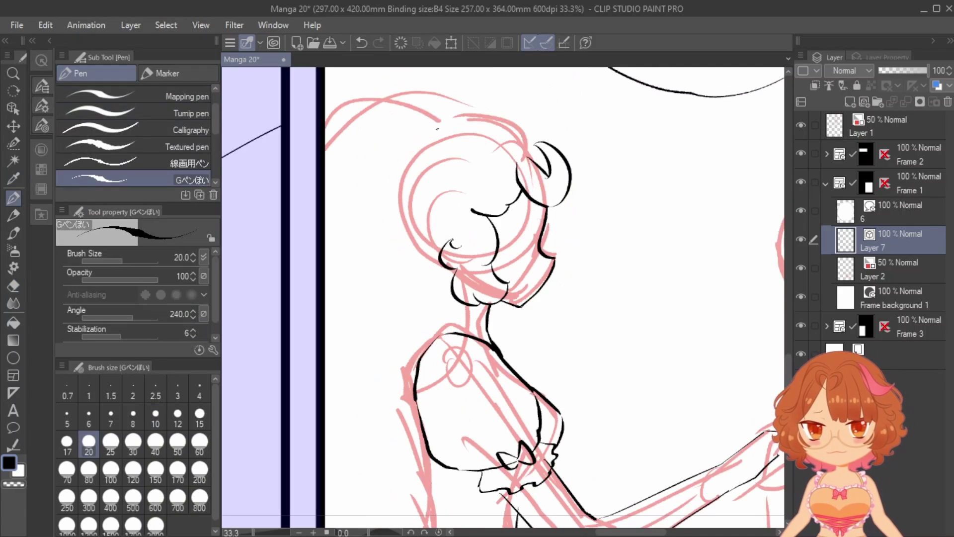
Step: Ink the woman's wrist and bent fingers over the sketch where the two hands meet
{"action": "scroll", "coordinate": [769, 445], "scroll_direction": "down", "scroll_amount": 1}
{"action": "mouse_move", "coordinate": [769, 445]}
{"action": "left_mouse_down"}
{"action": "mouse_move", "coordinate": [451, 273]}
{"action": "mouse_move", "coordinate": [451, 367]}
{"action": "mouse_move", "coordinate": [451, 274]}
{"action": "left_mouse_up"}
{"action": "scroll", "coordinate": [452, 273], "scroll_direction": "up", "scroll_amount": 1}
{"action": "mouse_move", "coordinate": [457, 283]}
{"action": "left_mouse_down"}
{"action": "mouse_move", "coordinate": [465, 338]}
{"action": "mouse_move", "coordinate": [487, 284]}
{"action": "mouse_move", "coordinate": [513, 291]}
{"action": "left_mouse_up"}
{"action": "scroll", "coordinate": [502, 286], "scroll_direction": "down", "scroll_amount": 1}
{"action": "scroll", "coordinate": [457, 287], "scroll_direction": "up", "scroll_amount": 1}
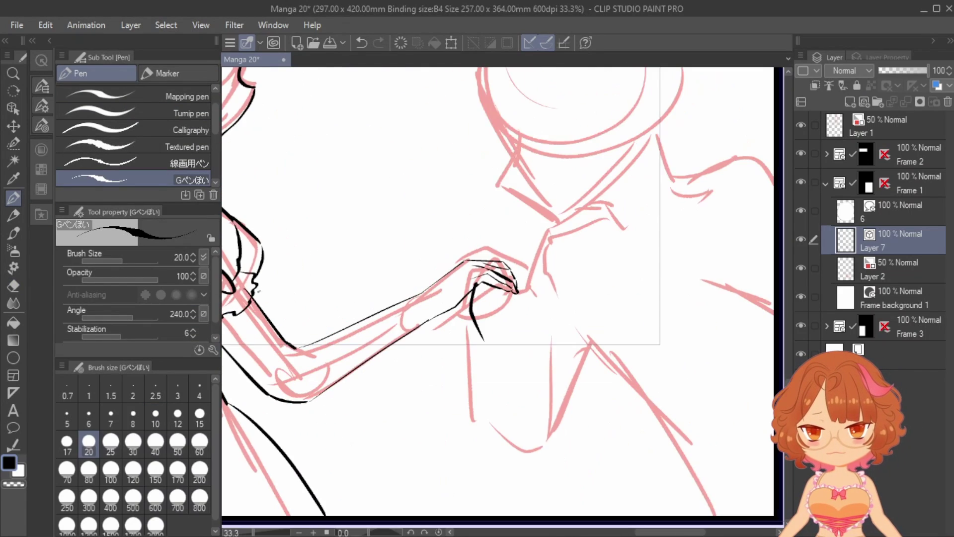
{"action": "left_click_drag", "start_coordinate": [260, 291], "coordinate": [458, 261]}
{"action": "left_click_drag", "start_coordinate": [458, 268], "coordinate": [521, 260]}
{"action": "key", "text": "e"}
{"action": "key", "text": "p"}
Step: Ink the man's gloved hand, sleeve and shoulder outlines, and transform a selected part of the linework
{"action": "mouse_move", "coordinate": [598, 294]}
{"action": "left_mouse_down"}
{"action": "mouse_move", "coordinate": [592, 340]}
{"action": "mouse_move", "coordinate": [549, 351]}
{"action": "mouse_move", "coordinate": [582, 350]}
{"action": "left_mouse_up"}
{"action": "mouse_move", "coordinate": [599, 349]}
{"action": "left_mouse_down"}
{"action": "mouse_move", "coordinate": [613, 408]}
{"action": "mouse_move", "coordinate": [449, 343]}
{"action": "left_mouse_up"}
{"action": "scroll", "coordinate": [596, 377], "scroll_direction": "down", "scroll_amount": 1}
{"action": "left_click_drag", "start_coordinate": [486, 306], "coordinate": [552, 386]}
{"action": "left_click_drag", "start_coordinate": [576, 422], "coordinate": [629, 404]}
{"action": "left_click_drag", "start_coordinate": [617, 172], "coordinate": [555, 202]}
{"action": "mouse_move", "coordinate": [441, 316]}
{"action": "left_mouse_down"}
{"action": "mouse_move", "coordinate": [457, 244]}
{"action": "mouse_move", "coordinate": [502, 227]}
{"action": "mouse_move", "coordinate": [514, 364]}
{"action": "left_mouse_up"}
{"action": "key", "text": "m"}
{"action": "mouse_move", "coordinate": [542, 223]}
{"action": "left_mouse_down"}
{"action": "mouse_move", "coordinate": [492, 362]}
{"action": "mouse_move", "coordinate": [547, 407]}
{"action": "left_mouse_up"}
{"action": "key", "text": "ctrl+t"}
Step: Ink the man's lowered face profile, jawline, neck and pointed collar
{"action": "key", "text": "p"}
{"action": "scroll", "coordinate": [492, 314], "scroll_direction": "up", "scroll_amount": 2}
{"action": "left_click_drag", "start_coordinate": [630, 298], "coordinate": [561, 408]}
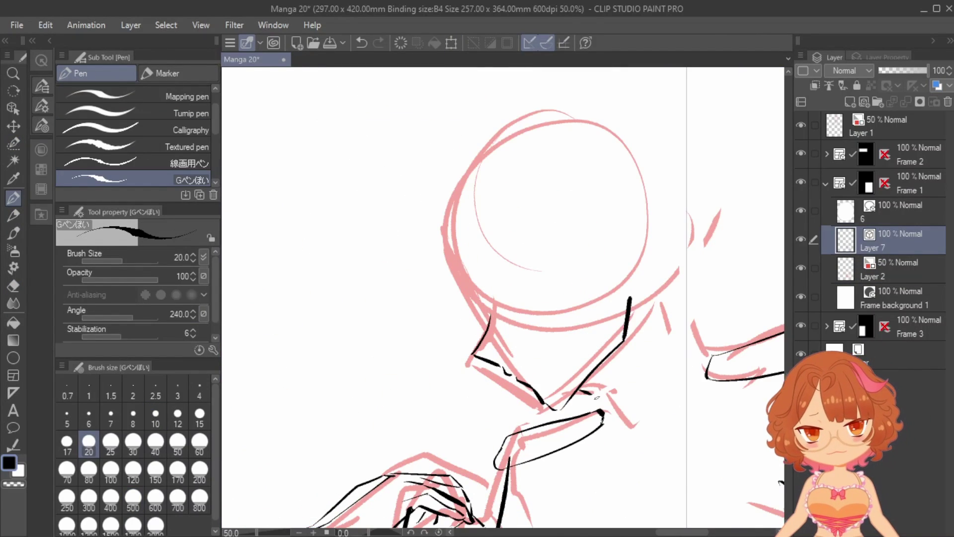
{"action": "scroll", "coordinate": [596, 347], "scroll_direction": "up", "scroll_amount": 1}
{"action": "left_click_drag", "start_coordinate": [595, 352], "coordinate": [464, 320]}
{"action": "left_click_drag", "start_coordinate": [600, 334], "coordinate": [574, 419]}
{"action": "key", "text": "e"}
{"action": "key", "text": "p"}
Step: Ink the man's hair outline with tufts at the crown and nape, plus the first fringe strands
{"action": "mouse_move", "coordinate": [423, 209]}
{"action": "left_mouse_down"}
{"action": "mouse_move", "coordinate": [463, 302]}
{"action": "mouse_move", "coordinate": [517, 284]}
{"action": "left_mouse_up"}
{"action": "left_click_drag", "start_coordinate": [490, 217], "coordinate": [560, 259]}
{"action": "mouse_move", "coordinate": [445, 143]}
{"action": "left_mouse_down"}
{"action": "mouse_move", "coordinate": [556, 85]}
{"action": "mouse_move", "coordinate": [690, 136]}
{"action": "left_mouse_up"}
{"action": "left_click_drag", "start_coordinate": [666, 169], "coordinate": [686, 277]}
{"action": "left_click_drag", "start_coordinate": [655, 208], "coordinate": [669, 308]}
{"action": "scroll", "coordinate": [501, 296], "scroll_direction": "down", "scroll_amount": 2}
{"action": "scroll", "coordinate": [506, 291], "scroll_direction": "up", "scroll_amount": 2}
{"action": "left_click_drag", "start_coordinate": [521, 221], "coordinate": [559, 357]}
{"action": "left_click_drag", "start_coordinate": [551, 212], "coordinate": [550, 365]}
{"action": "left_click_drag", "start_coordinate": [581, 194], "coordinate": [627, 270]}
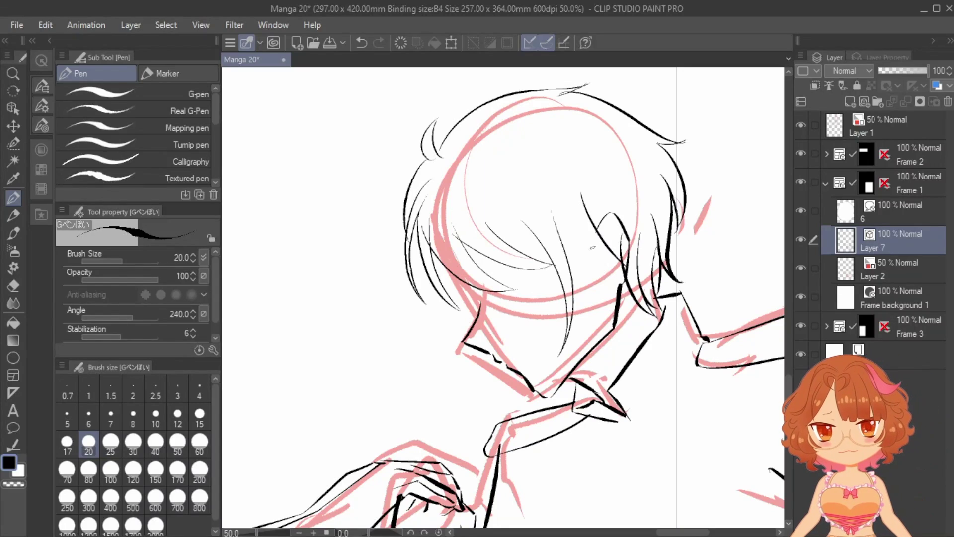
Step: Add more strands around the man's ear and cheek, and erase the overlapping lines
{"action": "left_click_drag", "start_coordinate": [578, 231], "coordinate": [624, 266]}
{"action": "left_click_drag", "start_coordinate": [583, 247], "coordinate": [581, 343]}
{"action": "key", "text": "e"}
{"action": "scroll", "coordinate": [586, 258], "scroll_direction": "up", "scroll_amount": 1}
{"action": "left_click_drag", "start_coordinate": [586, 258], "coordinate": [587, 327]}
{"action": "scroll", "coordinate": [587, 99], "scroll_direction": "down", "scroll_amount": 2}
Step: Ink the fringed shoulder epaulettes and the long edges of the man's hanging sleeve
{"action": "left_click_drag", "start_coordinate": [586, 98], "coordinate": [704, 84]}
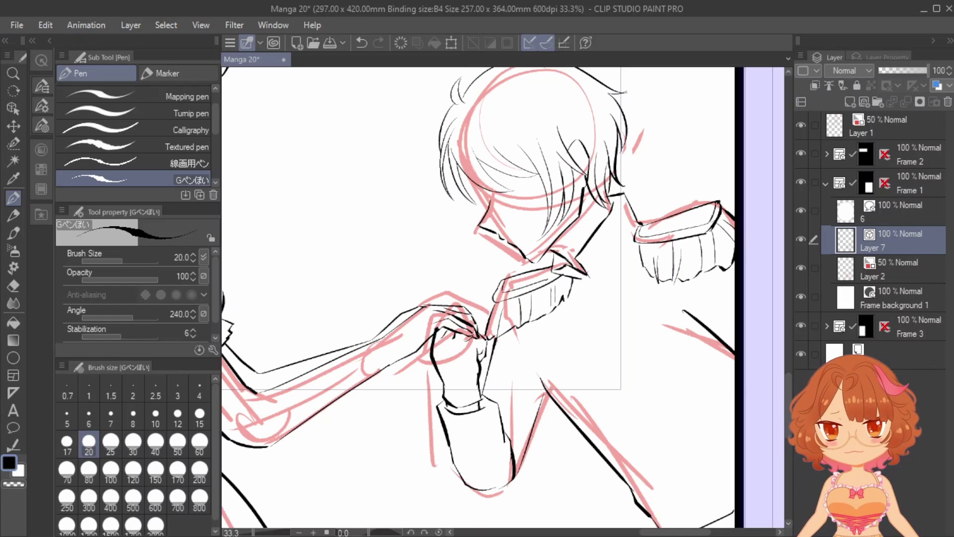
{"action": "left_click_drag", "start_coordinate": [726, 224], "coordinate": [725, 172]}
{"action": "left_click_drag", "start_coordinate": [682, 229], "coordinate": [701, 457]}
{"action": "left_click_drag", "start_coordinate": [643, 214], "coordinate": [645, 462]}
Step: Add a vector layer in Frame 1 and draw a slanted elongated fastener on the man's chest with a ruler
{"action": "left_click", "coordinate": [864, 101]}
{"action": "left_click", "coordinate": [13, 392]}
{"action": "left_click", "coordinate": [133, 110]}
{"action": "scroll", "coordinate": [592, 259], "scroll_direction": "up", "scroll_amount": 1}
{"action": "left_click", "coordinate": [565, 285]}
{"action": "double_click", "coordinate": [630, 245]}
{"action": "key", "text": "ctrl+z"}
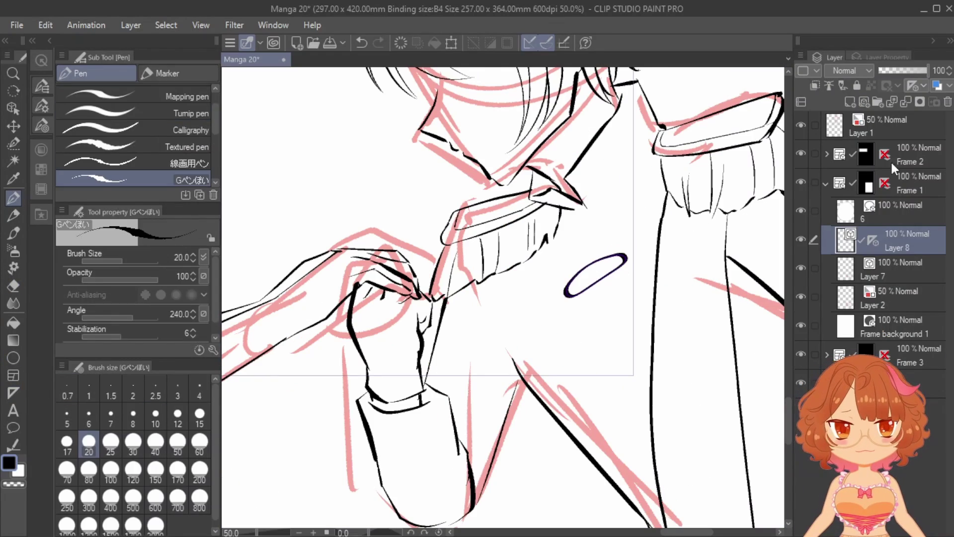
Step: Open the Manga 18 file alongside the current page
{"action": "scroll", "coordinate": [530, 239], "scroll_direction": "down", "scroll_amount": 1}
{"action": "key", "text": "k"}
{"action": "key", "text": "alt+f"}
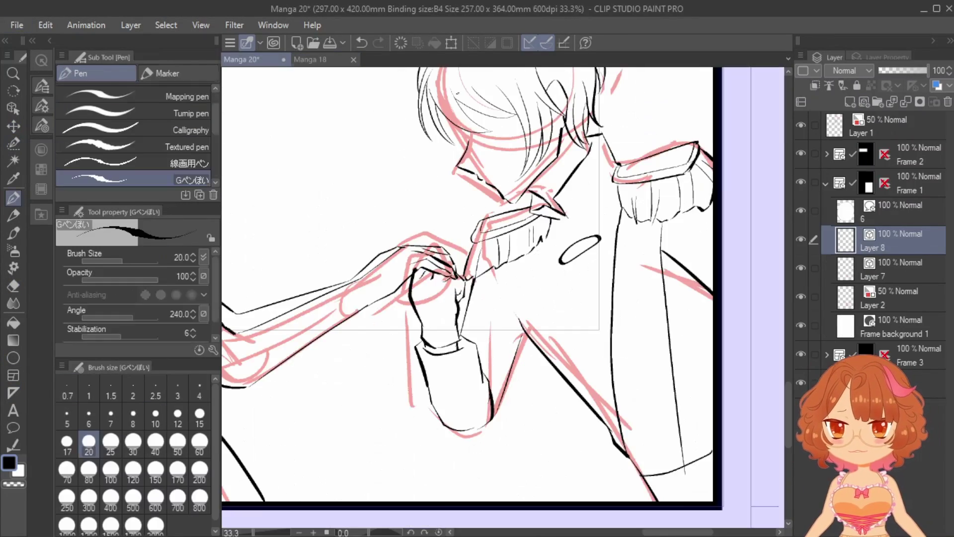
Step: Add round buttons to the fastener and duplicate it in a row down the front of the jacket
{"action": "key", "text": "m"}
{"action": "key", "text": "p"}
{"action": "scroll", "coordinate": [497, 298], "scroll_direction": "up", "scroll_amount": 2}
{"action": "scroll", "coordinate": [496, 298], "scroll_direction": "down", "scroll_amount": 1}
{"action": "left_click", "coordinate": [11, 128]}
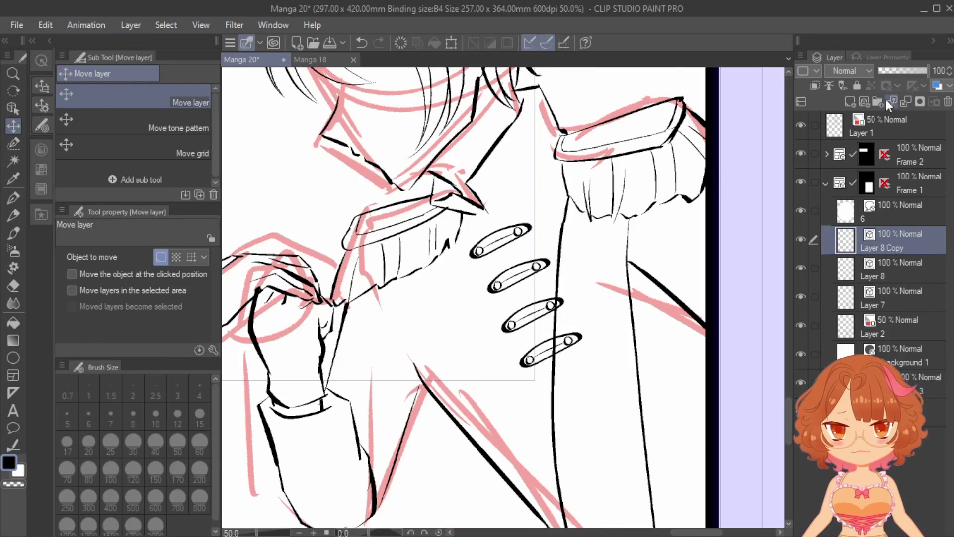
{"action": "left_click", "coordinate": [130, 25]}
{"action": "left_click", "coordinate": [279, 217]}
Step: Erase the parts of the duplicated fasteners that overlap the man's hanging sleeve
{"action": "key", "text": "e"}
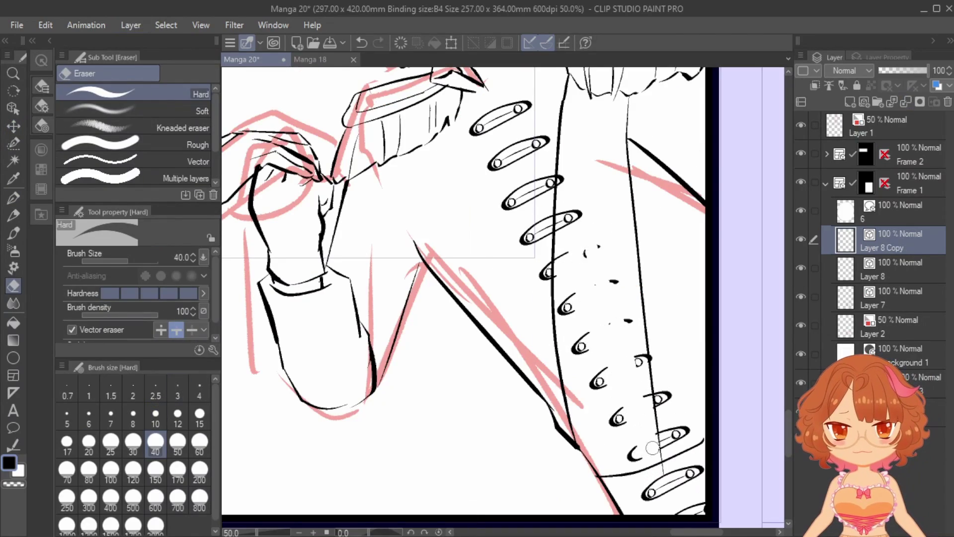
{"action": "left_click_drag", "start_coordinate": [580, 343], "coordinate": [642, 354]}
{"action": "left_click_drag", "start_coordinate": [671, 475], "coordinate": [691, 507]}
{"action": "left_click", "coordinate": [892, 269]}
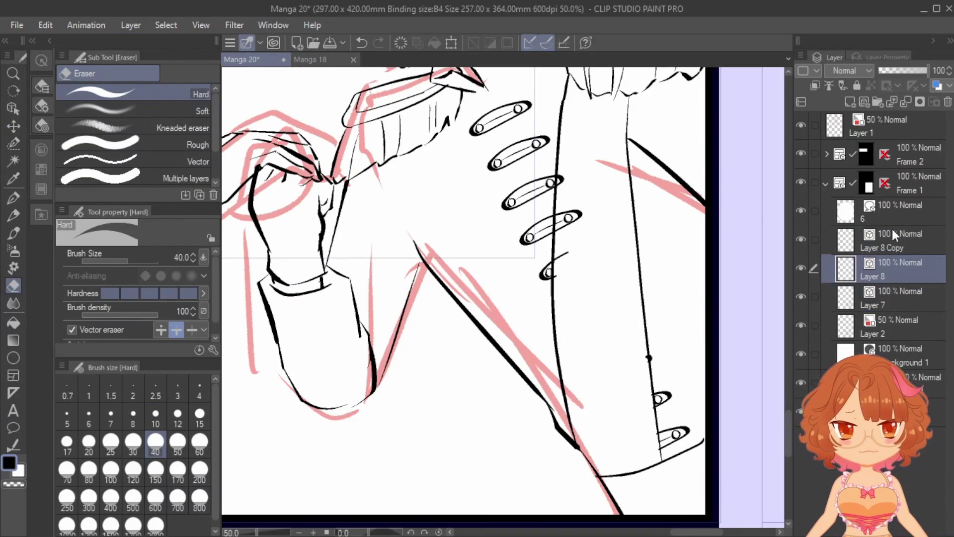
Step: Merge the fastener layers down into Layer 7
{"action": "key", "text": "ctrl+e"}
{"action": "scroll", "coordinate": [502, 296], "scroll_direction": "up", "scroll_amount": 3}
{"action": "key", "text": "ctrl+e"}
{"action": "key", "text": "p"}
Step: Set the hard eraser to size 12 and erase the jacket opening lines where they cross the fasteners
{"action": "key", "text": "e"}
{"action": "scroll", "coordinate": [502, 296], "scroll_direction": "down", "scroll_amount": 5}
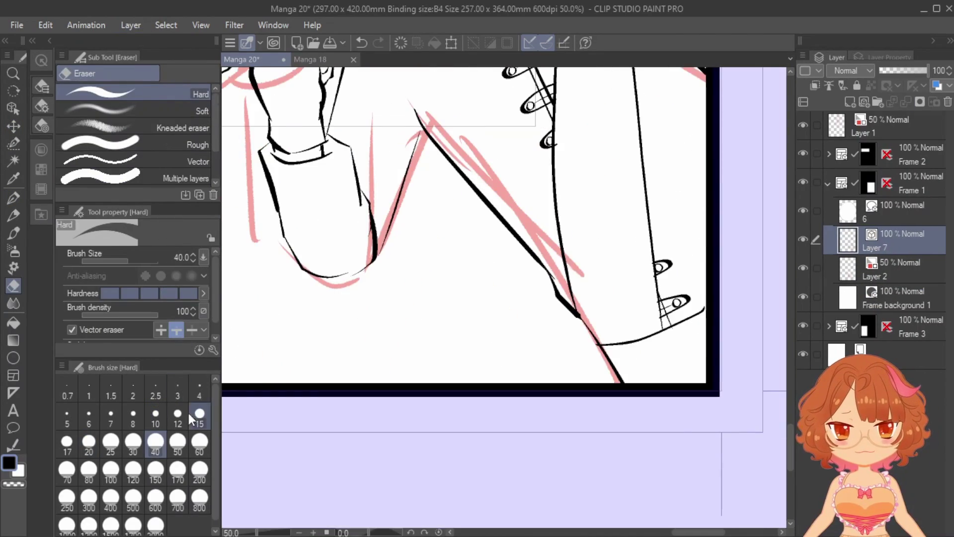
{"action": "left_click", "coordinate": [177, 418]}
{"action": "scroll", "coordinate": [504, 296], "scroll_direction": "up", "scroll_amount": 2}
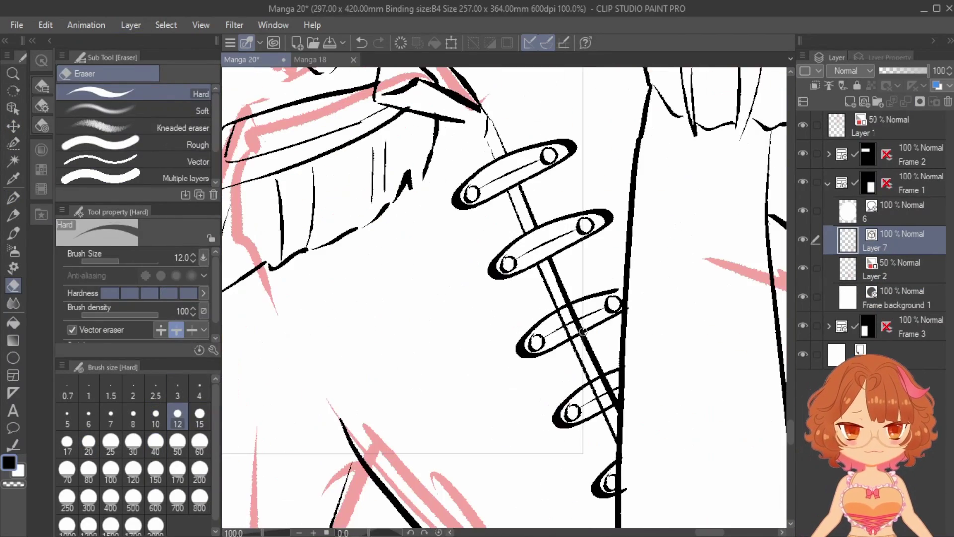
{"action": "left_click_drag", "start_coordinate": [586, 307], "coordinate": [569, 334]}
Step: Ink a crown and the first curled lock behind the woman's shoulder on a separate vector layer at brush size 25
{"action": "key", "text": "p"}
{"action": "scroll", "coordinate": [504, 296], "scroll_direction": "down", "scroll_amount": 4}
{"action": "left_click_drag", "start_coordinate": [523, 269], "coordinate": [472, 358]}
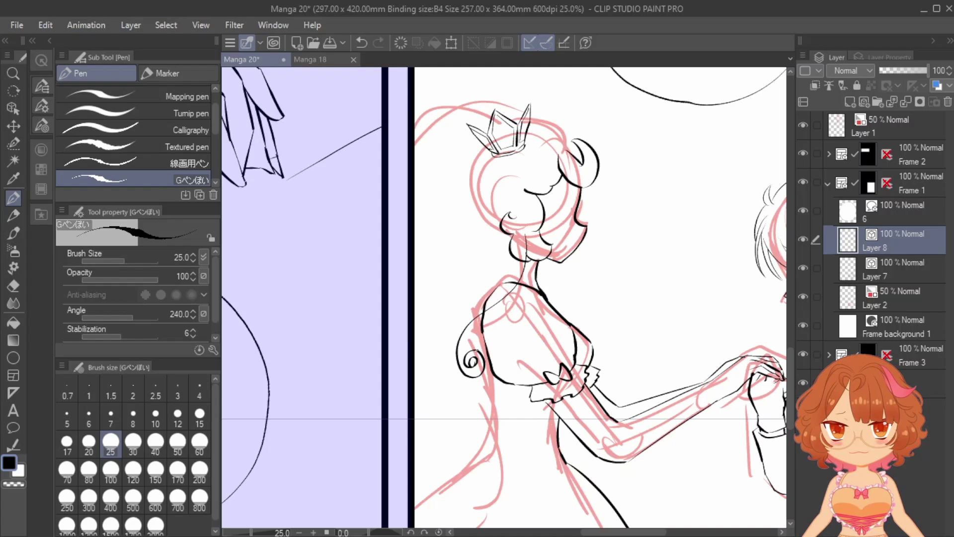
{"action": "left_click_drag", "start_coordinate": [484, 243], "coordinate": [470, 373]}
{"action": "key", "text": "e"}
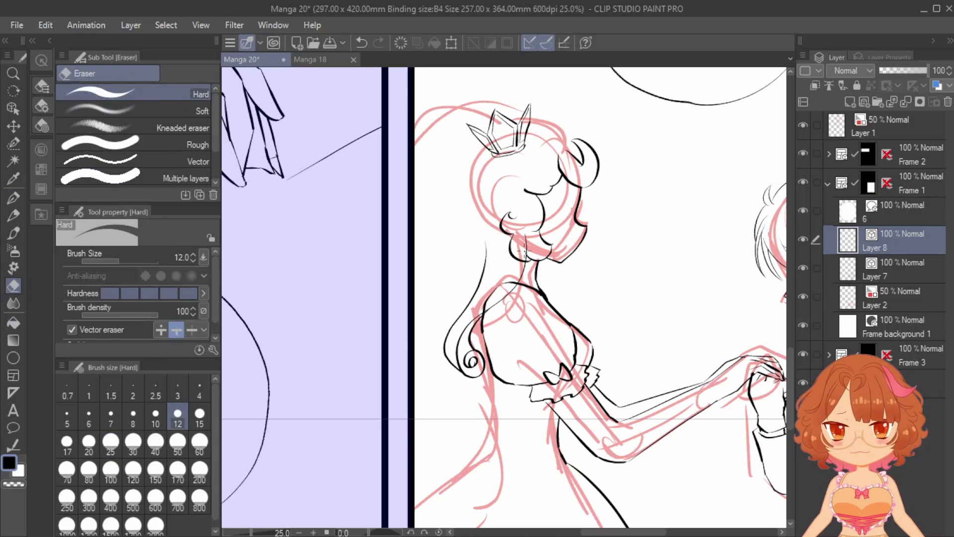
Step: Ink the ponytail sweeping back from the crown and a large spiral lock behind the woman's neck
{"action": "key", "text": "p"}
{"action": "left_click_drag", "start_coordinate": [499, 115], "coordinate": [415, 217]}
{"action": "scroll", "coordinate": [492, 124], "scroll_direction": "up", "scroll_amount": 1}
{"action": "key", "text": "e"}
{"action": "key", "text": "p"}
{"action": "scroll", "coordinate": [487, 152], "scroll_direction": "down", "scroll_amount": 1}
{"action": "scroll", "coordinate": [438, 284], "scroll_direction": "up", "scroll_amount": 1}
{"action": "left_click_drag", "start_coordinate": [474, 273], "coordinate": [443, 297]}
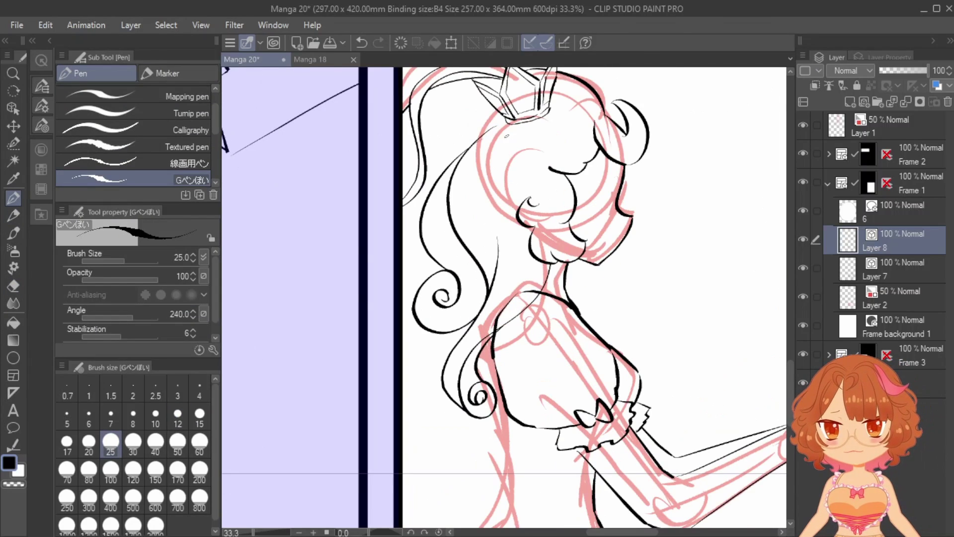
Step: Add inner strands to the woman's ponytail, spiral locks and front curls
{"action": "left_click_drag", "start_coordinate": [433, 256], "coordinate": [447, 328]}
{"action": "left_click_drag", "start_coordinate": [459, 182], "coordinate": [484, 291]}
{"action": "left_click_drag", "start_coordinate": [514, 133], "coordinate": [486, 288]}
{"action": "key", "text": "e"}
{"action": "key", "text": "p"}
{"action": "left_click_drag", "start_coordinate": [640, 122], "coordinate": [617, 160]}
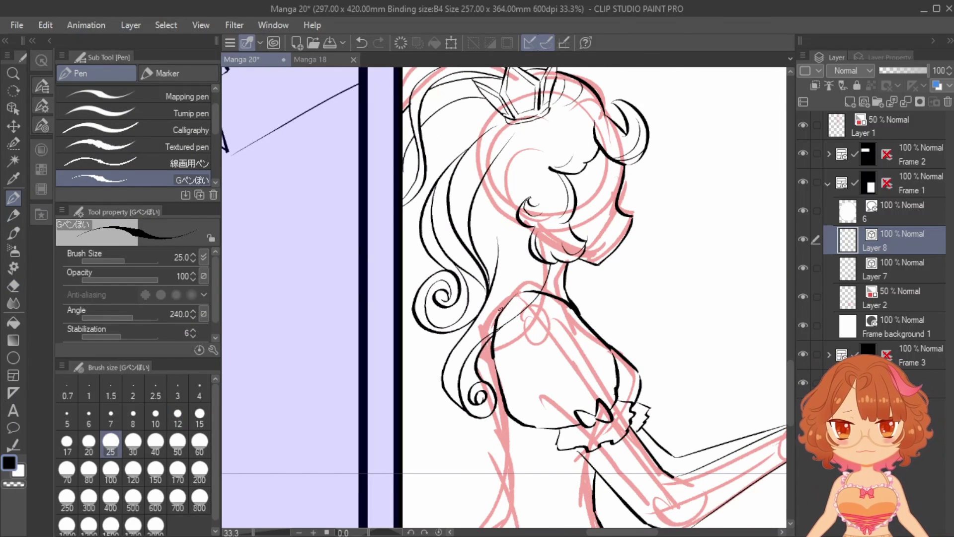
Step: Ink the long lower curls down the woman's back, hide sketch Layer 2 and erase the overlapping lines
{"action": "scroll", "coordinate": [476, 475], "scroll_direction": "down", "scroll_amount": 1}
{"action": "mouse_move", "coordinate": [486, 263]}
{"action": "left_mouse_down"}
{"action": "mouse_move", "coordinate": [453, 326]}
{"action": "mouse_move", "coordinate": [458, 405]}
{"action": "left_mouse_up"}
{"action": "left_click_drag", "start_coordinate": [441, 214], "coordinate": [453, 263]}
{"action": "scroll", "coordinate": [476, 298], "scroll_direction": "up", "scroll_amount": 3}
{"action": "key", "text": "e"}
{"action": "left_click", "coordinate": [804, 295]}
{"action": "left_click_drag", "start_coordinate": [661, 298], "coordinate": [516, 245]}
Step: Select the woman with a rectangular selection across Layers 7 and 8, move her closer to the man, and deselect
{"action": "left_click", "coordinate": [889, 269], "text": "shift"}
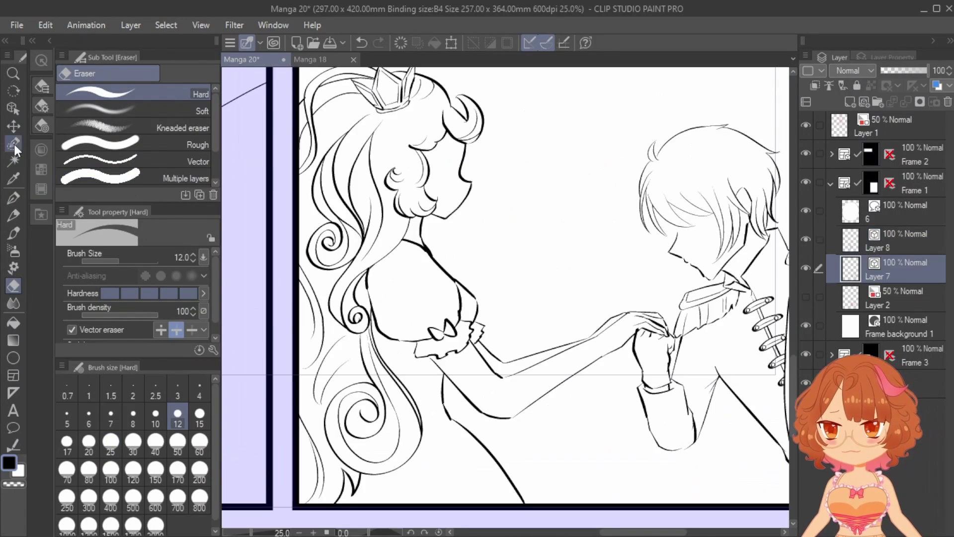
{"action": "left_click", "coordinate": [13, 144]}
{"action": "scroll", "coordinate": [437, 217], "scroll_direction": "down", "scroll_amount": 2}
{"action": "left_click_drag", "start_coordinate": [487, 151], "coordinate": [692, 416]}
{"action": "left_click_drag", "start_coordinate": [490, 107], "coordinate": [341, 418]}
{"action": "left_click", "coordinate": [470, 441]}
{"action": "left_click", "coordinate": [472, 441]}
{"action": "left_click", "coordinate": [470, 442]}
{"action": "left_click_drag", "start_coordinate": [428, 268], "coordinate": [449, 268]}
{"action": "key", "text": "Return"}
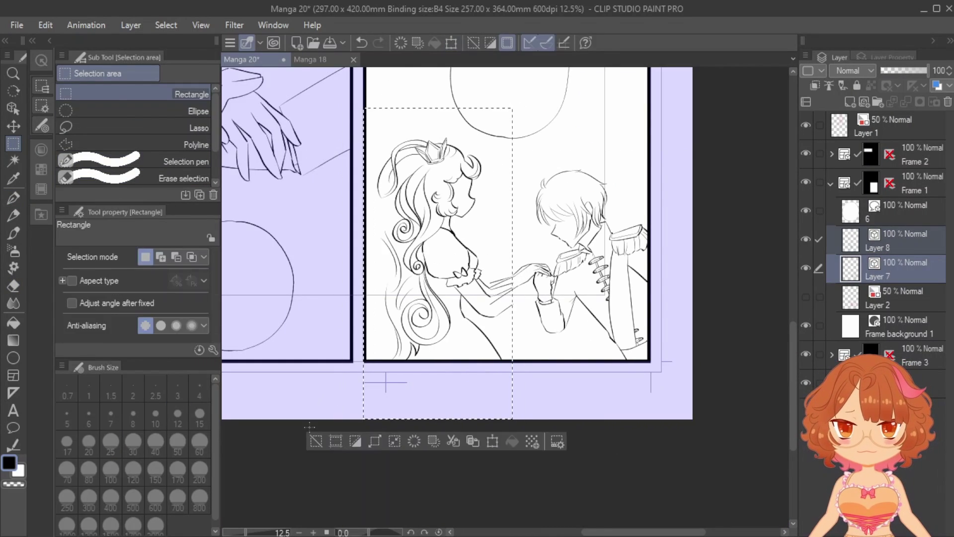
{"action": "key", "text": "ctrl+d"}
Step: Ink additional hair locks extending to the panel's left border and a waistband on the woman's dress
{"action": "left_click", "coordinate": [889, 269]}
{"action": "scroll", "coordinate": [506, 294], "scroll_direction": "up", "scroll_amount": 3}
{"action": "key", "text": "e"}
{"action": "key", "text": "p"}
{"action": "key", "text": "p"}
{"action": "scroll", "coordinate": [634, 360], "scroll_direction": "down", "scroll_amount": 3}
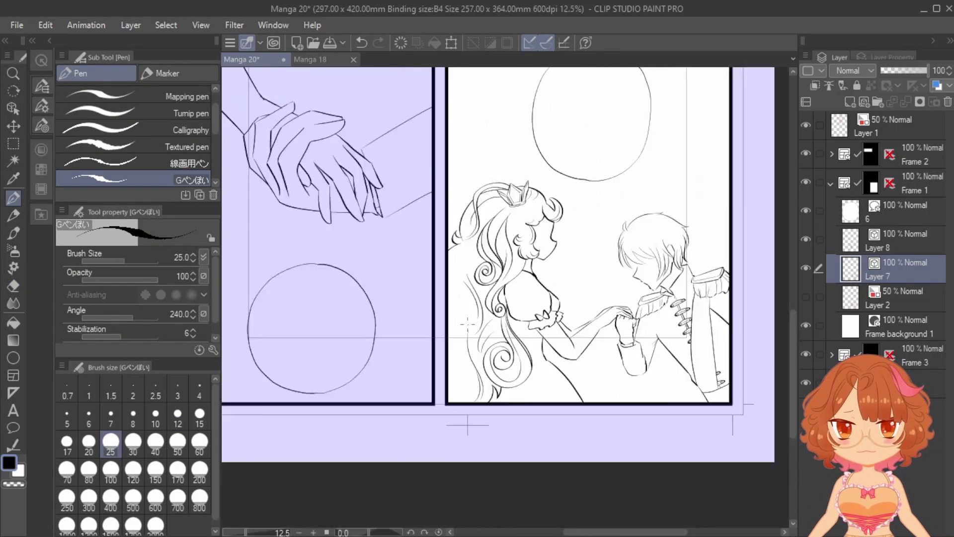
{"action": "scroll", "coordinate": [468, 313], "scroll_direction": "up", "scroll_amount": 2}
{"action": "scroll", "coordinate": [442, 318], "scroll_direction": "up", "scroll_amount": 1}
{"action": "scroll", "coordinate": [695, 219], "scroll_direction": "down", "scroll_amount": 1}
{"action": "mouse_move", "coordinate": [695, 219]}
{"action": "left_mouse_down"}
{"action": "mouse_move", "coordinate": [536, 304]}
{"action": "mouse_move", "coordinate": [540, 324]}
{"action": "left_mouse_up"}
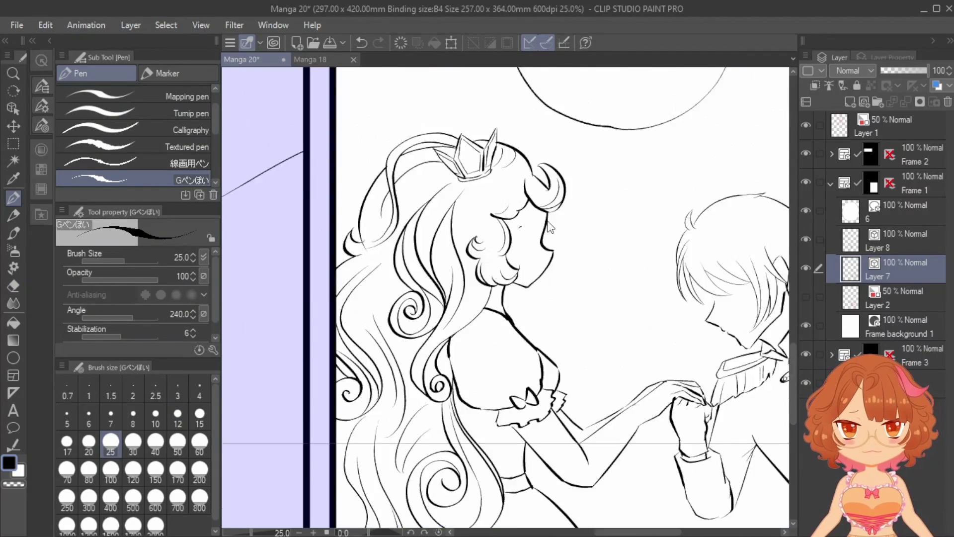
Step: Ink the woman's eye and eyebrow, and the man's closed eyes and smile at brush size 15
{"action": "scroll", "coordinate": [507, 232], "scroll_direction": "up", "scroll_amount": 2}
{"action": "left_click_drag", "start_coordinate": [517, 239], "coordinate": [549, 240]}
{"action": "left_click_drag", "start_coordinate": [710, 358], "coordinate": [291, 229]}
{"action": "scroll", "coordinate": [486, 278], "scroll_direction": "up", "scroll_amount": 1}
{"action": "left_click", "coordinate": [199, 418]}
{"action": "scroll", "coordinate": [521, 241], "scroll_direction": "up", "scroll_amount": 1}
{"action": "left_click_drag", "start_coordinate": [455, 244], "coordinate": [483, 236]}
{"action": "scroll", "coordinate": [497, 273], "scroll_direction": "down", "scroll_amount": 4}
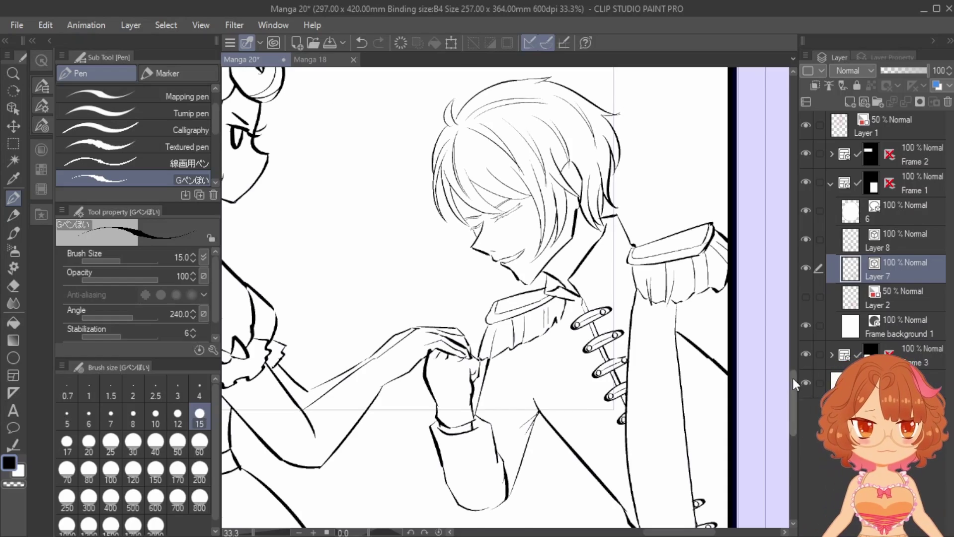
Step: Trim the overlapping lines around the man's fringe and face with the Vector eraser
{"action": "scroll", "coordinate": [496, 164], "scroll_direction": "up", "scroll_amount": 3}
{"action": "key", "text": "e"}
{"action": "scroll", "coordinate": [481, 401], "scroll_direction": "up", "scroll_amount": 1}
{"action": "scroll", "coordinate": [481, 401], "scroll_direction": "down", "scroll_amount": 3}
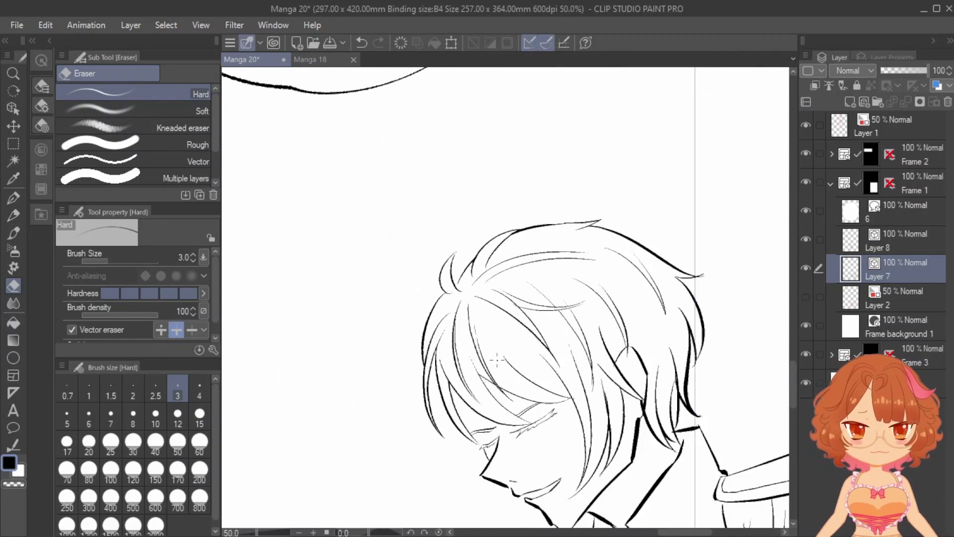
{"action": "left_click_drag", "start_coordinate": [522, 398], "coordinate": [522, 119]}
Step: Collapse Frame 1, add a vector layer above sketch Layer 1, set the pen to size 25, and hide Frame 2
{"action": "key", "text": "p"}
{"action": "left_click", "coordinate": [111, 444]}
{"action": "scroll", "coordinate": [542, 234], "scroll_direction": "down", "scroll_amount": 2}
{"action": "scroll", "coordinate": [542, 233], "scroll_direction": "down", "scroll_amount": 4}
{"action": "left_click", "coordinate": [830, 184]}
{"action": "left_click", "coordinate": [884, 125]}
{"action": "left_click", "coordinate": [849, 102]}
{"action": "left_click_drag", "start_coordinate": [695, 239], "coordinate": [637, 260]}
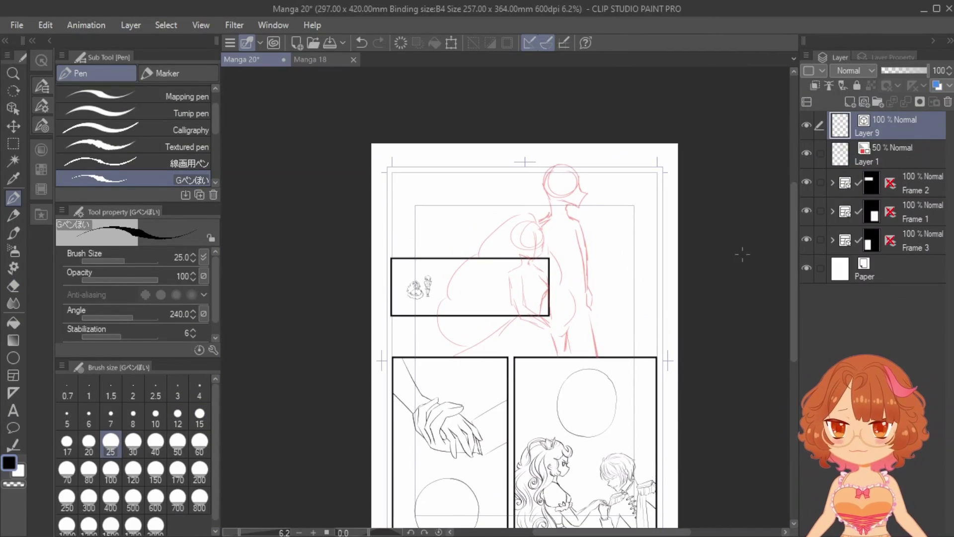
{"action": "left_click", "coordinate": [806, 182]}
Step: Ink the seated woman's jaw, neck, bangs and the short curls framing her face over the red sketch
{"action": "scroll", "coordinate": [537, 247], "scroll_direction": "up", "scroll_amount": 6}
{"action": "mouse_move", "coordinate": [584, 220]}
{"action": "left_mouse_down"}
{"action": "mouse_move", "coordinate": [540, 350]}
{"action": "mouse_move", "coordinate": [508, 376]}
{"action": "left_mouse_up"}
{"action": "mouse_move", "coordinate": [384, 331]}
{"action": "left_mouse_down"}
{"action": "mouse_move", "coordinate": [503, 378]}
{"action": "mouse_move", "coordinate": [489, 391]}
{"action": "left_mouse_up"}
{"action": "scroll", "coordinate": [481, 323], "scroll_direction": "down", "scroll_amount": 1}
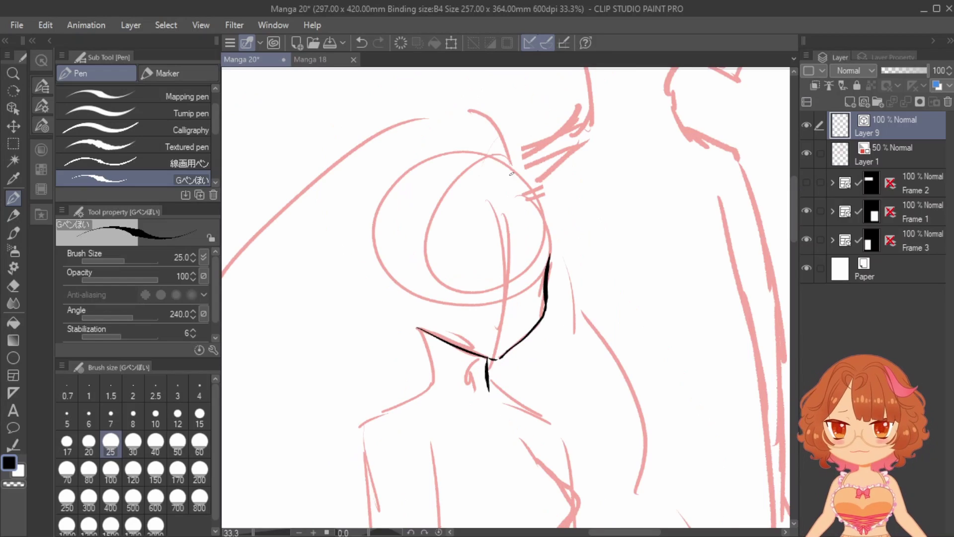
{"action": "left_click_drag", "start_coordinate": [507, 173], "coordinate": [539, 219]}
{"action": "left_click_drag", "start_coordinate": [507, 174], "coordinate": [521, 216]}
{"action": "left_click_drag", "start_coordinate": [549, 240], "coordinate": [545, 261]}
{"action": "left_click_drag", "start_coordinate": [421, 246], "coordinate": [449, 261]}
{"action": "left_click_drag", "start_coordinate": [437, 260], "coordinate": [444, 314]}
{"action": "left_click_drag", "start_coordinate": [442, 304], "coordinate": [463, 315]}
{"action": "key", "text": "e"}
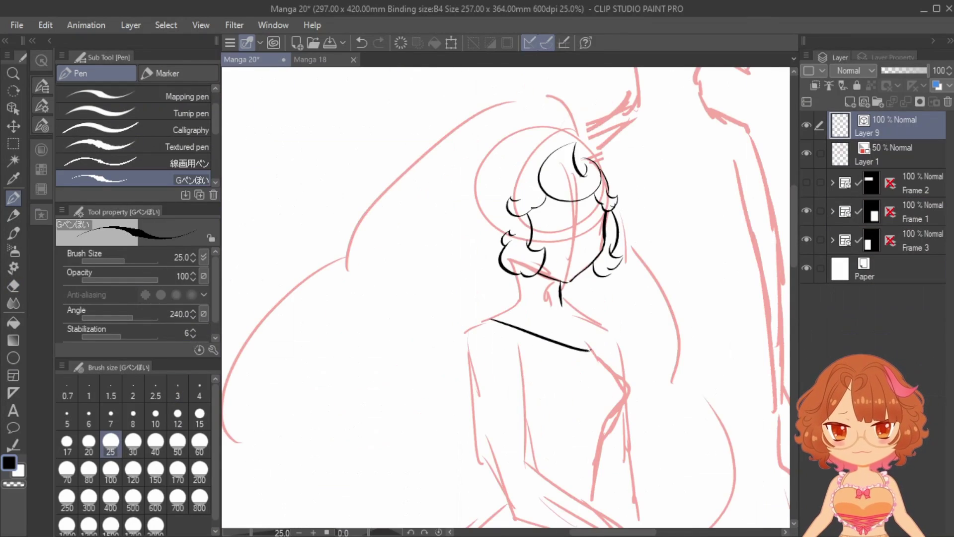
Step: Ink the ruffled off-shoulder neckline of the woman's dress with a bow at its centre
{"action": "left_click_drag", "start_coordinate": [512, 251], "coordinate": [640, 291]}
{"action": "left_click_drag", "start_coordinate": [464, 273], "coordinate": [631, 335]}
{"action": "left_click_drag", "start_coordinate": [616, 288], "coordinate": [666, 298]}
{"action": "left_click_drag", "start_coordinate": [660, 259], "coordinate": [692, 298]}
{"action": "left_click_drag", "start_coordinate": [646, 323], "coordinate": [608, 278]}
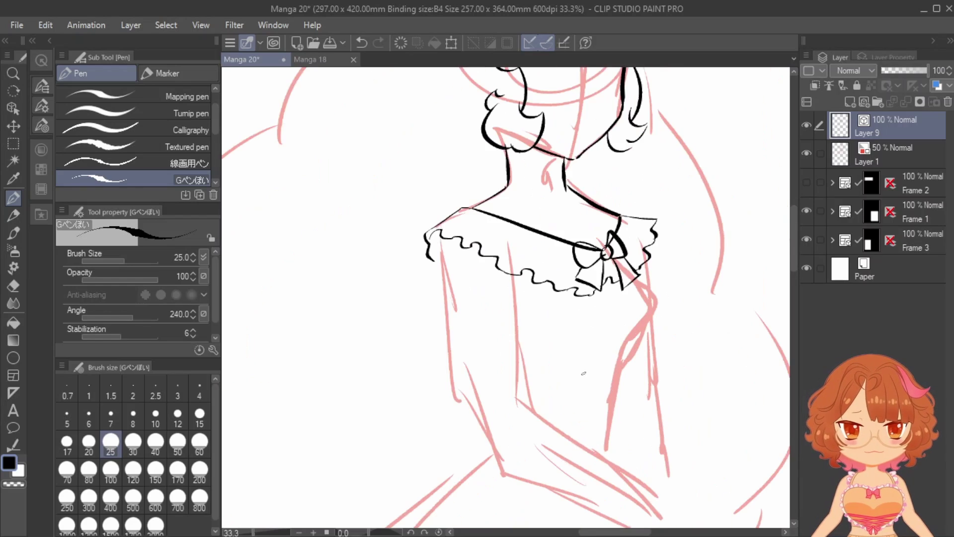
Step: Ink the woman's near puff sleeve and its ruffled cuff
{"action": "left_click_drag", "start_coordinate": [437, 241], "coordinate": [446, 334]}
{"action": "mouse_move", "coordinate": [523, 274]}
{"action": "left_mouse_down"}
{"action": "mouse_move", "coordinate": [490, 348]}
{"action": "mouse_move", "coordinate": [437, 305]}
{"action": "left_mouse_up"}
{"action": "left_click_drag", "start_coordinate": [471, 306], "coordinate": [379, 312]}
Step: Ink the side of the woman's bodice and her bent near arm from cuff to wrist
{"action": "scroll", "coordinate": [469, 198], "scroll_direction": "down", "scroll_amount": 1}
{"action": "left_click_drag", "start_coordinate": [552, 219], "coordinate": [534, 341]}
{"action": "left_click_drag", "start_coordinate": [419, 285], "coordinate": [447, 352]}
{"action": "left_click_drag", "start_coordinate": [448, 352], "coordinate": [549, 400]}
{"action": "left_click_drag", "start_coordinate": [472, 324], "coordinate": [557, 378]}
{"action": "scroll", "coordinate": [567, 407], "scroll_direction": "down", "scroll_amount": 2}
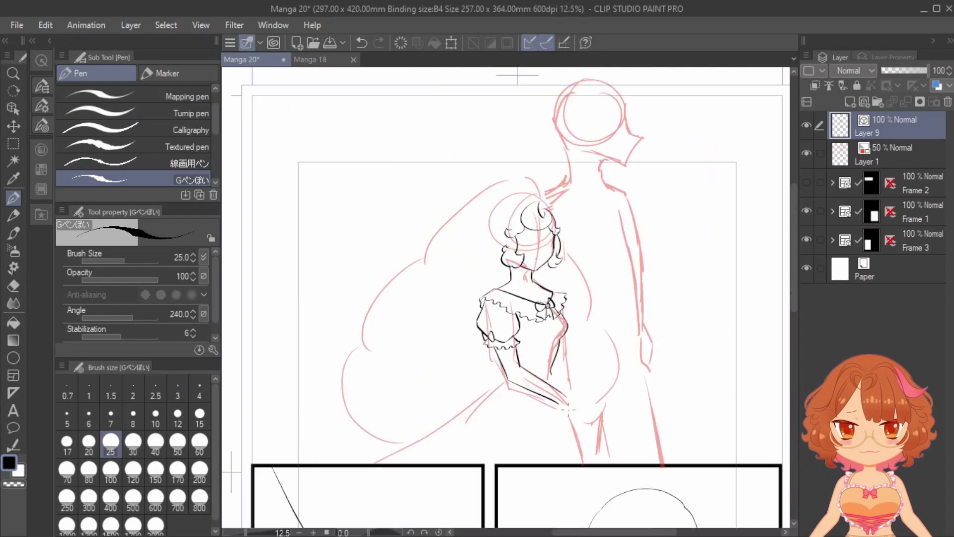
Step: Ink the woman's far puff sleeve and the fingers of her near hand, redoing one hand stroke
{"action": "scroll", "coordinate": [565, 412], "scroll_direction": "up", "scroll_amount": 3}
{"action": "left_click_drag", "start_coordinate": [558, 120], "coordinate": [574, 208]}
{"action": "left_click_drag", "start_coordinate": [555, 356], "coordinate": [546, 389]}
{"action": "scroll", "coordinate": [580, 402], "scroll_direction": "up", "scroll_amount": 1}
{"action": "key", "text": "ctrl+z"}
{"action": "left_click_drag", "start_coordinate": [585, 318], "coordinate": [598, 371]}
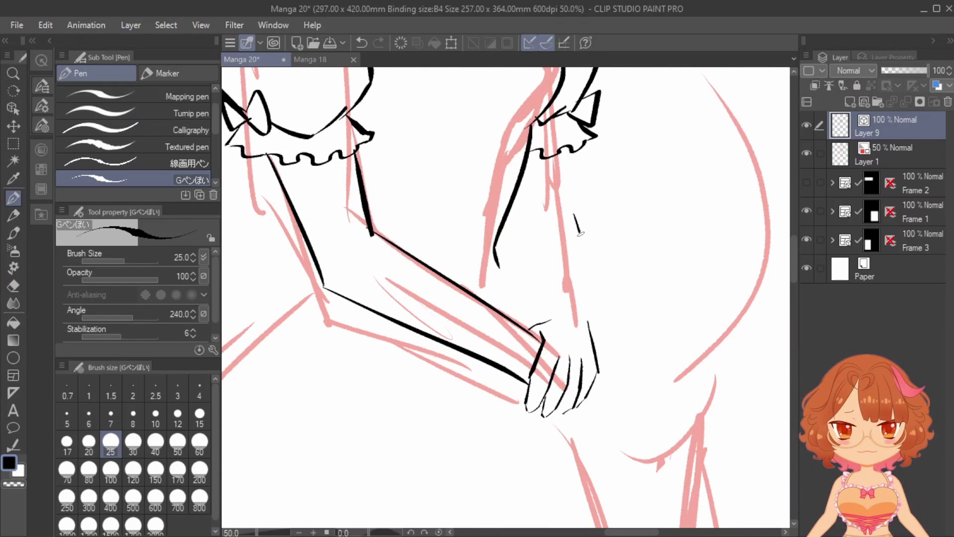
Step: Ink the woman's far forearm from the ruffled cuff down to the resting hands
{"action": "left_click_drag", "start_coordinate": [575, 217], "coordinate": [588, 318]}
{"action": "left_click_drag", "start_coordinate": [519, 183], "coordinate": [546, 317]}
{"action": "left_click_drag", "start_coordinate": [572, 146], "coordinate": [575, 216]}
Step: Reduce the pen to size 15 and ink the fine finger lines of the woman's clasped hands
{"action": "key", "text": "bracketleft"}
{"action": "key", "text": "bracketleft"}
{"action": "key", "text": "bracketleft"}
{"action": "scroll", "coordinate": [607, 301], "scroll_direction": "down", "scroll_amount": 1}
{"action": "scroll", "coordinate": [607, 300], "scroll_direction": "up", "scroll_amount": 2}
{"action": "scroll", "coordinate": [514, 250], "scroll_direction": "down", "scroll_amount": 1}
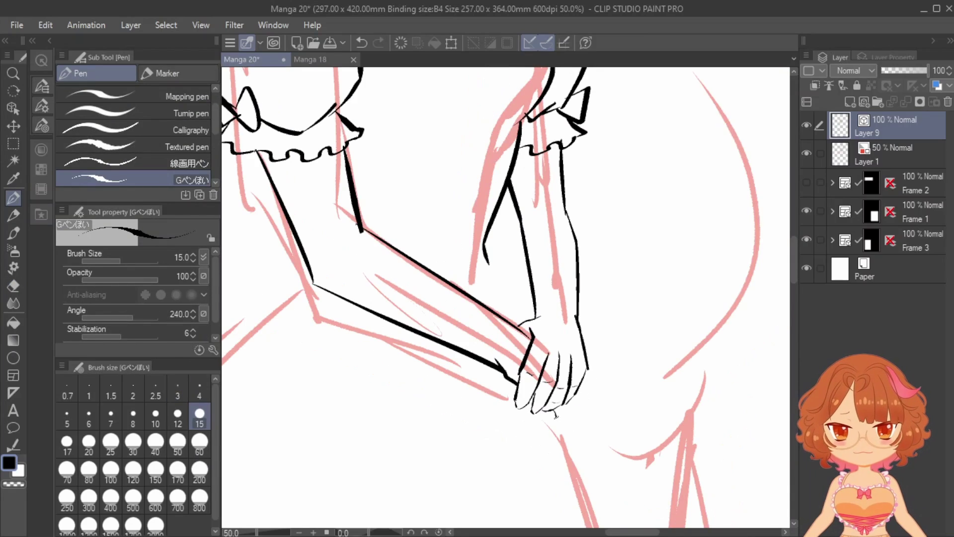
{"action": "scroll", "coordinate": [554, 492], "scroll_direction": "down", "scroll_amount": 1}
{"action": "scroll", "coordinate": [558, 348], "scroll_direction": "down", "scroll_amount": 1}
Step: Return the pen to size 25 and ink both sides of the skirt and the waistline
{"action": "key", "text": "bracketright"}
{"action": "key", "text": "bracketright"}
{"action": "key", "text": "bracketright"}
{"action": "left_click_drag", "start_coordinate": [572, 307], "coordinate": [683, 488]}
{"action": "left_click_drag", "start_coordinate": [464, 346], "coordinate": [288, 484]}
{"action": "mouse_move", "coordinate": [492, 337]}
{"action": "left_mouse_down"}
{"action": "mouse_move", "coordinate": [566, 352]}
{"action": "mouse_move", "coordinate": [561, 364]}
{"action": "left_mouse_up"}
Step: Ink the ribbon details below the waist flower and clean up the overlapping lines
{"action": "scroll", "coordinate": [544, 337], "scroll_direction": "up", "scroll_amount": 1}
{"action": "left_click_drag", "start_coordinate": [565, 363], "coordinate": [581, 389]}
{"action": "left_click_drag", "start_coordinate": [561, 364], "coordinate": [568, 394]}
{"action": "left_click_drag", "start_coordinate": [554, 366], "coordinate": [557, 383]}
{"action": "left_click_drag", "start_coordinate": [543, 368], "coordinate": [544, 376]}
{"action": "scroll", "coordinate": [549, 350], "scroll_direction": "up", "scroll_amount": 2}
{"action": "key", "text": "e"}
{"action": "key", "text": "p"}
Step: Ink the curved drape lines across the woman's lower skirt and clean up the overlaps
{"action": "scroll", "coordinate": [568, 215], "scroll_direction": "down", "scroll_amount": 3}
{"action": "left_click_drag", "start_coordinate": [340, 417], "coordinate": [535, 393]}
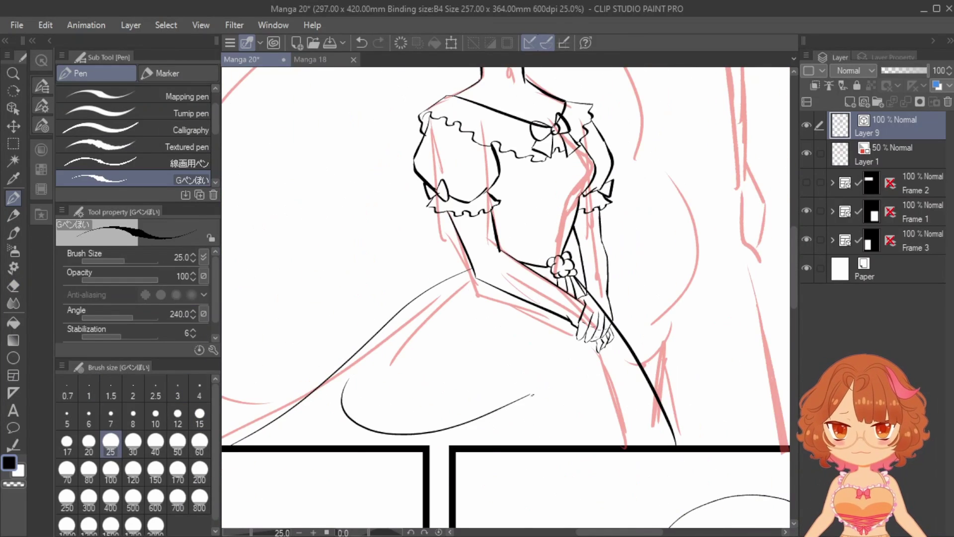
{"action": "left_click_drag", "start_coordinate": [285, 410], "coordinate": [355, 404]}
{"action": "left_click_drag", "start_coordinate": [517, 395], "coordinate": [541, 416]}
{"action": "key", "text": "e"}
{"action": "key", "text": "p"}
Step: Ink a long flowing hair lock beside the woman's crown and shoulder on Layer 10
{"action": "scroll", "coordinate": [714, 239], "scroll_direction": "up", "scroll_amount": 3}
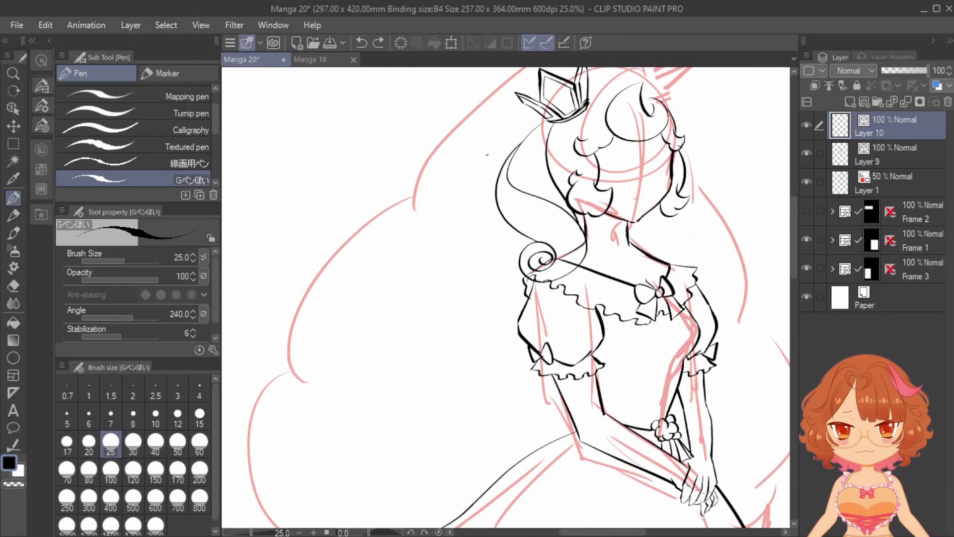
{"action": "left_click_drag", "start_coordinate": [512, 144], "coordinate": [458, 387]}
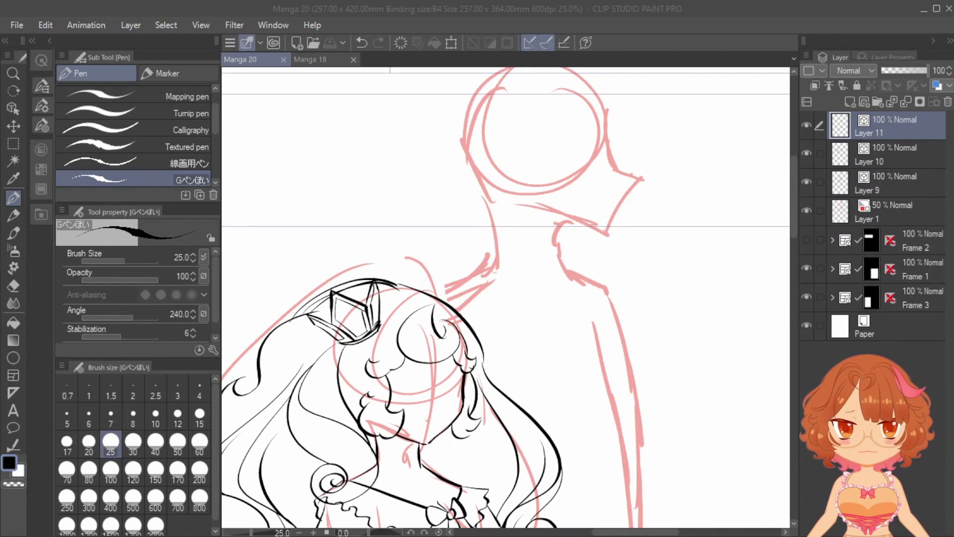
Step: Ink the standing man's collar and shoulder epaulettes on Layer 11
{"action": "left_click", "coordinate": [652, 510]}
{"action": "left_click_drag", "start_coordinate": [795, 192], "coordinate": [795, 200]}
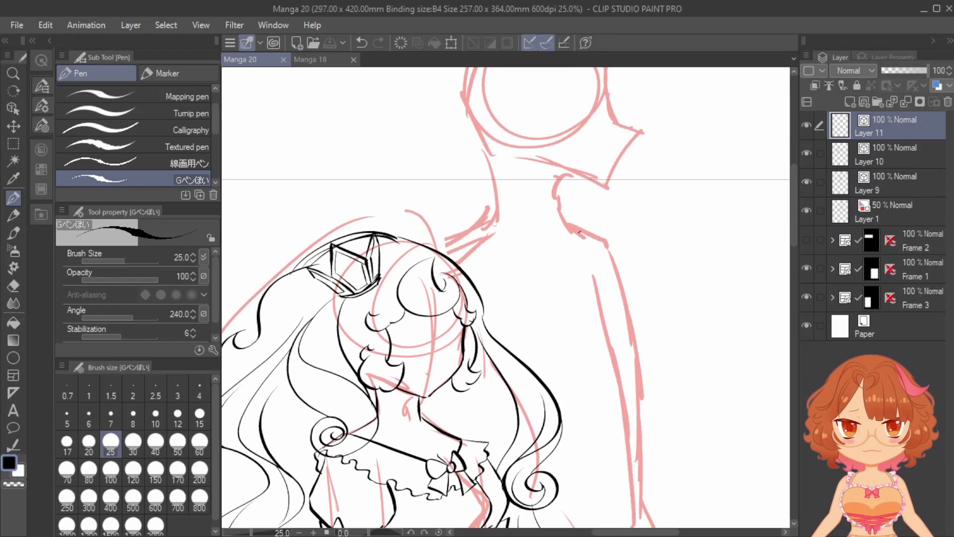
{"action": "left_click_drag", "start_coordinate": [568, 223], "coordinate": [573, 224]}
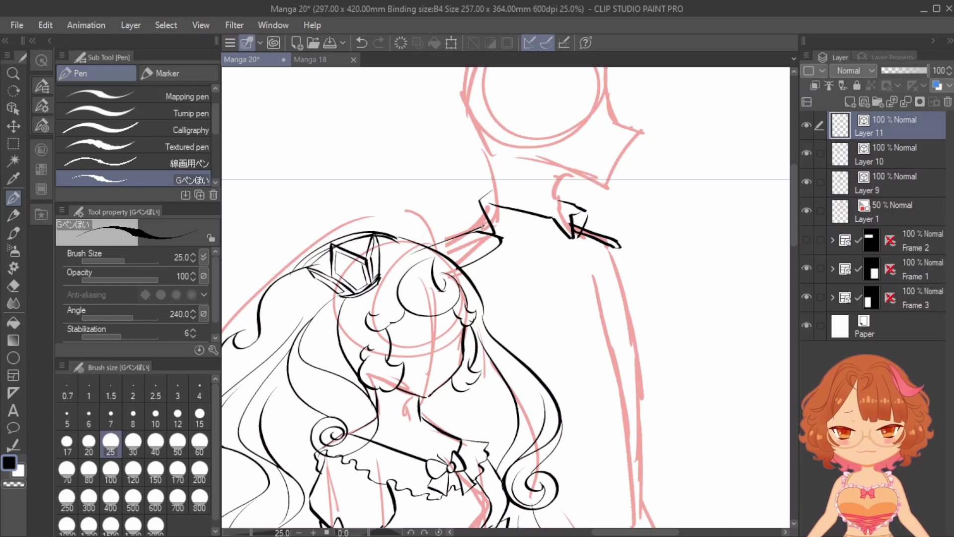
{"action": "left_click_drag", "start_coordinate": [598, 267], "coordinate": [549, 233]}
{"action": "left_click_drag", "start_coordinate": [546, 286], "coordinate": [544, 247]}
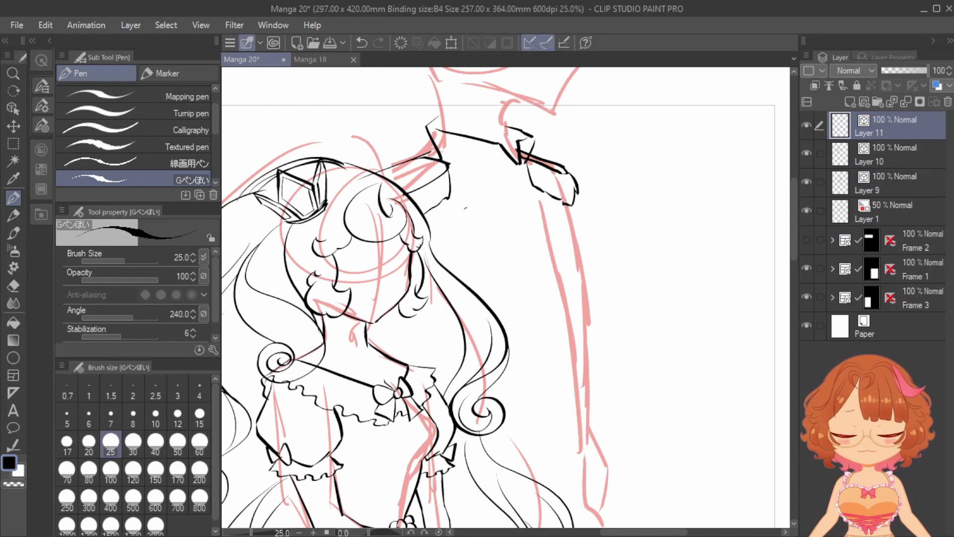
Step: Ink the side line of the man's jacket and its waist and hem lines behind the woman's curls
{"action": "left_click_drag", "start_coordinate": [582, 346], "coordinate": [572, 282]}
{"action": "left_click_drag", "start_coordinate": [544, 189], "coordinate": [566, 405]}
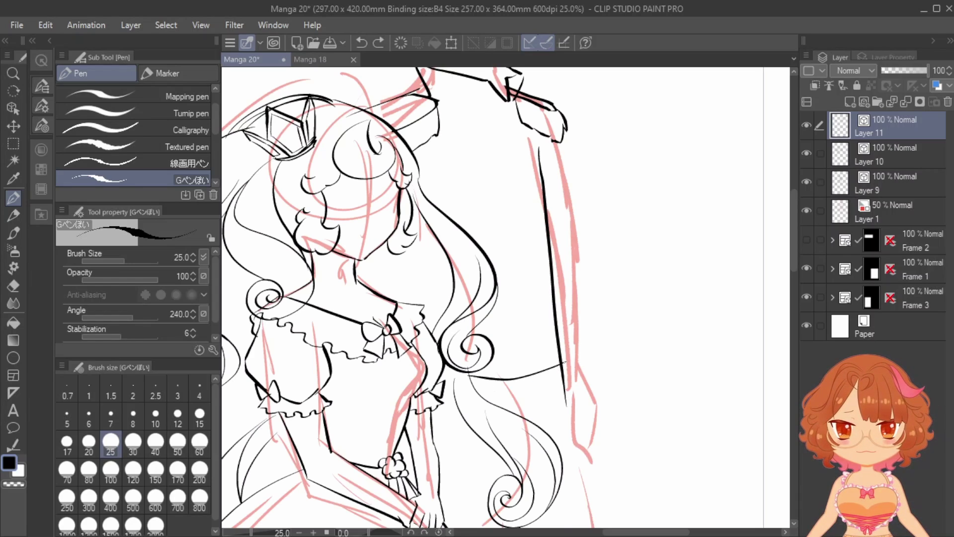
{"action": "scroll", "coordinate": [522, 398], "scroll_direction": "down", "scroll_amount": 2}
{"action": "scroll", "coordinate": [506, 409], "scroll_direction": "up", "scroll_amount": 2}
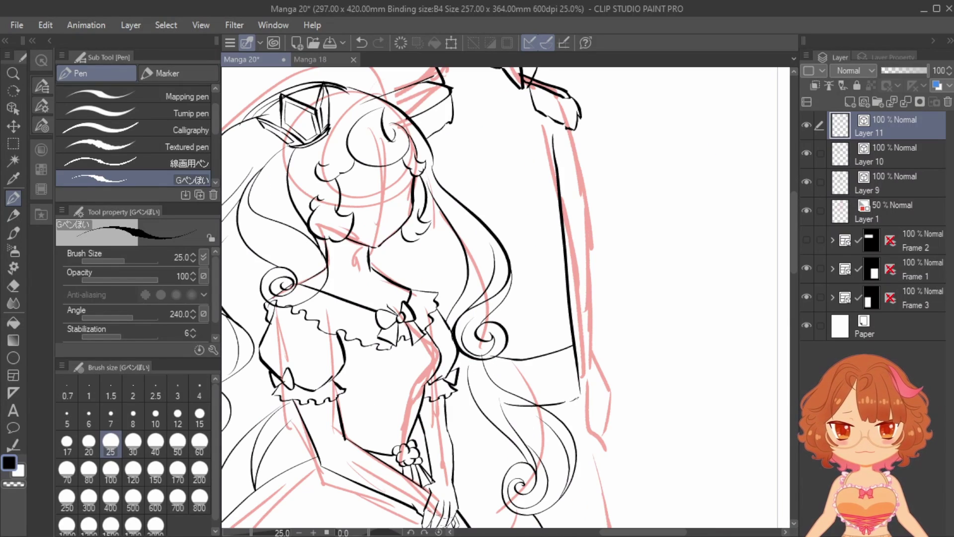
{"action": "left_click_drag", "start_coordinate": [579, 397], "coordinate": [581, 391]}
{"action": "scroll", "coordinate": [577, 397], "scroll_direction": "down", "scroll_amount": 2}
{"action": "scroll", "coordinate": [584, 415], "scroll_direction": "up", "scroll_amount": 2}
{"action": "scroll", "coordinate": [576, 408], "scroll_direction": "down", "scroll_amount": 2}
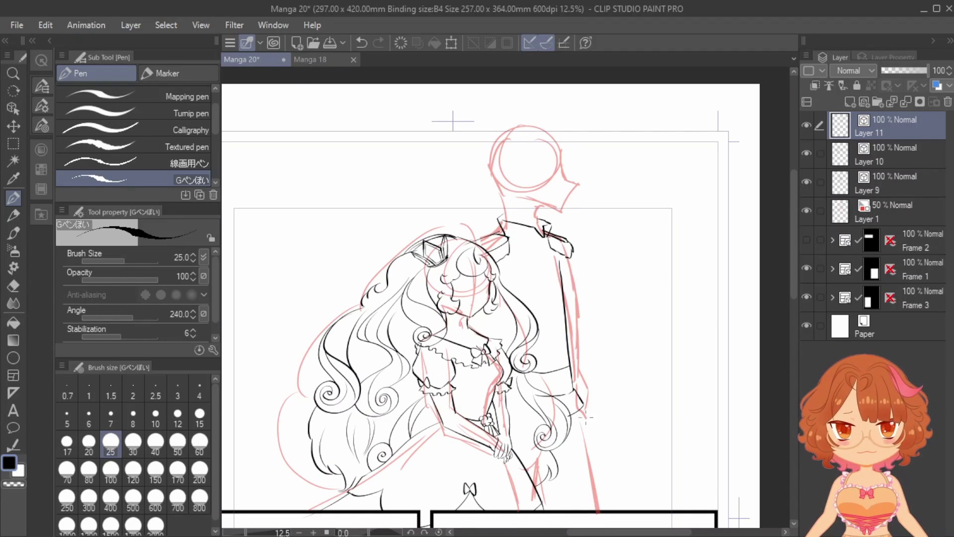
Step: Try a curved outline for the man's leg from the jacket hem to the frame, then undo it
{"action": "scroll", "coordinate": [598, 492], "scroll_direction": "down", "scroll_amount": 1}
{"action": "scroll", "coordinate": [594, 495], "scroll_direction": "up", "scroll_amount": 2}
{"action": "mouse_move", "coordinate": [562, 300]}
{"action": "left_mouse_down"}
{"action": "mouse_move", "coordinate": [606, 521]}
{"action": "mouse_move", "coordinate": [600, 498]}
{"action": "left_mouse_up"}
{"action": "key", "text": "ctrl+z"}
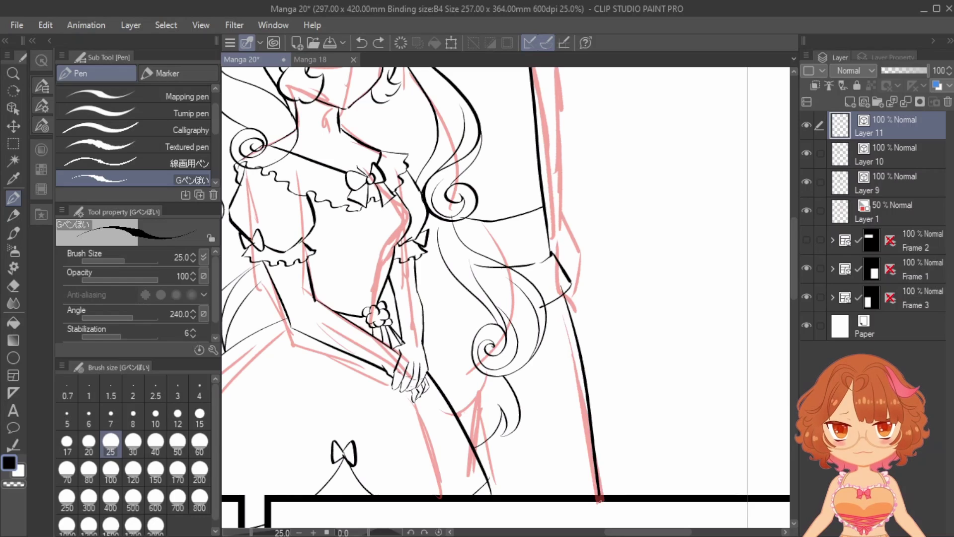
{"action": "key", "text": "ctrl+z"}
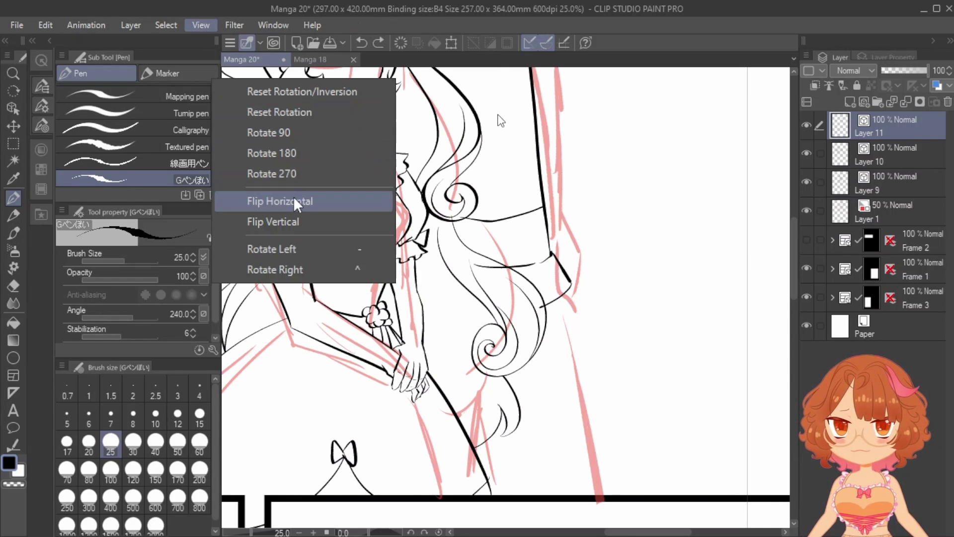
Step: Flip the canvas horizontally, ink the man's leg line down to the frame with overlaps trimmed, and flip the view back
{"action": "left_click", "coordinate": [293, 196]}
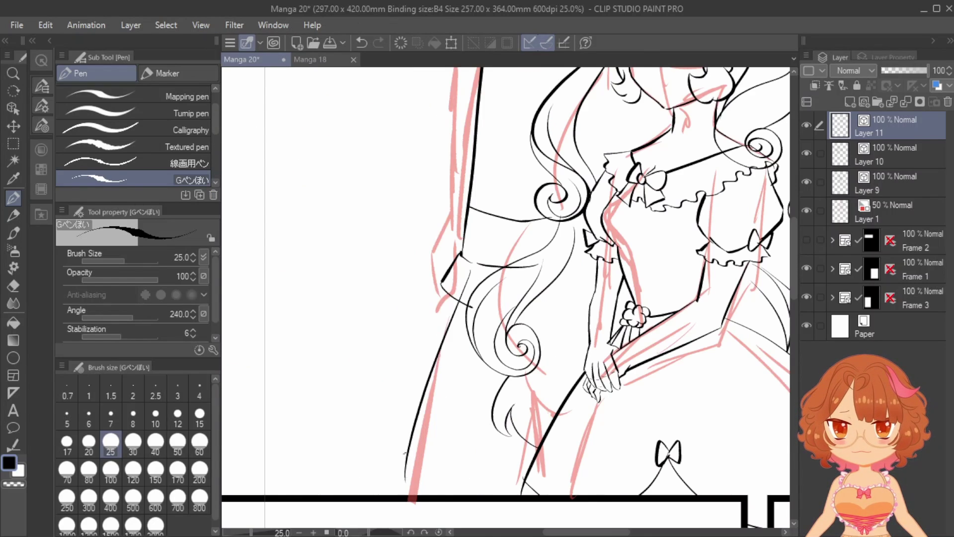
{"action": "key", "text": "ctrl+z"}
{"action": "left_click_drag", "start_coordinate": [464, 274], "coordinate": [405, 526]}
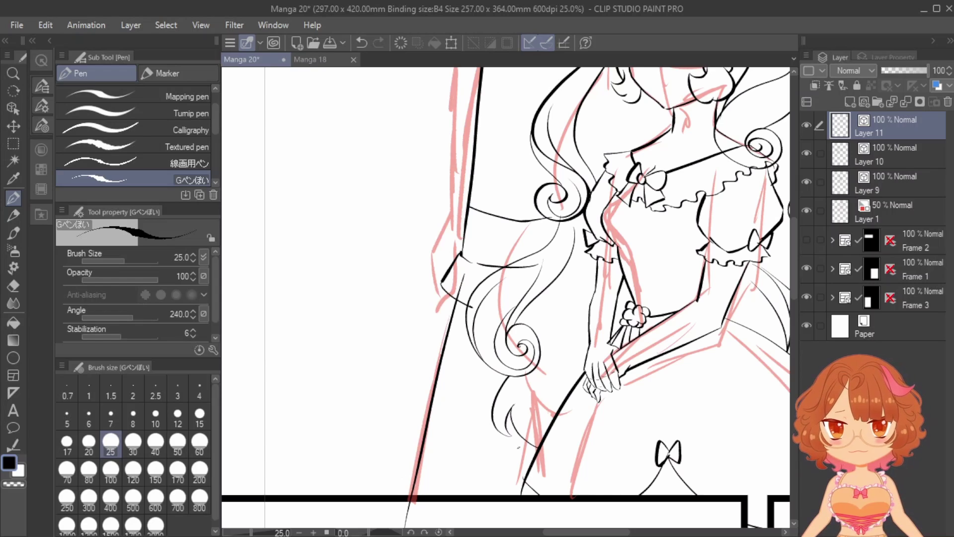
{"action": "key", "text": "e"}
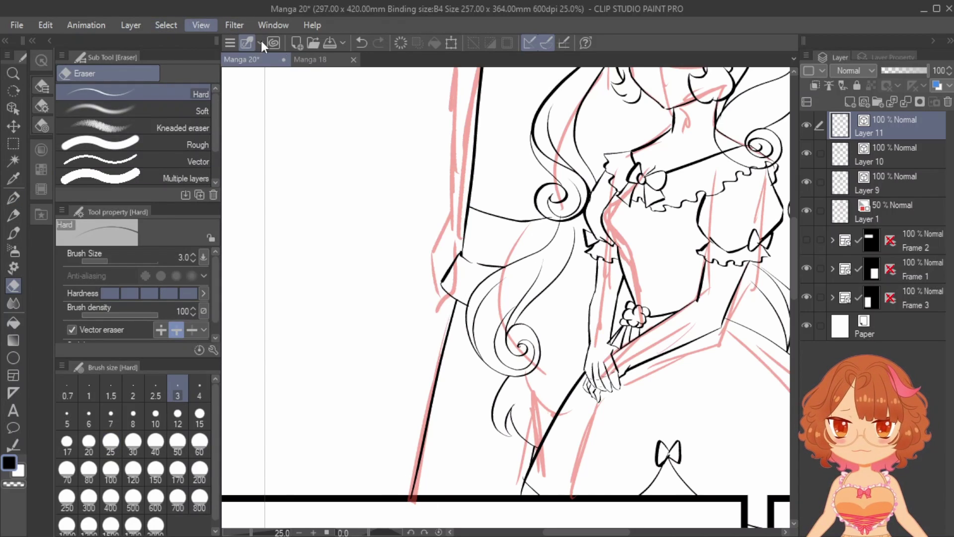
{"action": "left_click", "coordinate": [497, 169]}
{"action": "left_click", "coordinate": [14, 198]}
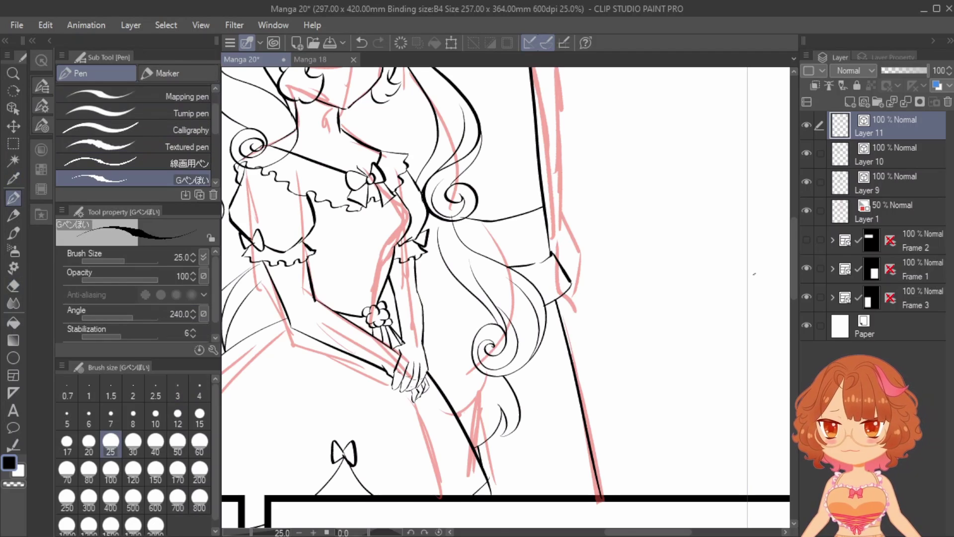
Step: Ink the man's hanging arm with its sleeve cuff and hand, redoing the forearm line after checking it without the sketch
{"action": "scroll", "coordinate": [760, 318], "scroll_direction": "down", "scroll_amount": 2}
{"action": "scroll", "coordinate": [765, 298], "scroll_direction": "up", "scroll_amount": 2}
{"action": "left_click_drag", "start_coordinate": [794, 292], "coordinate": [794, 266]}
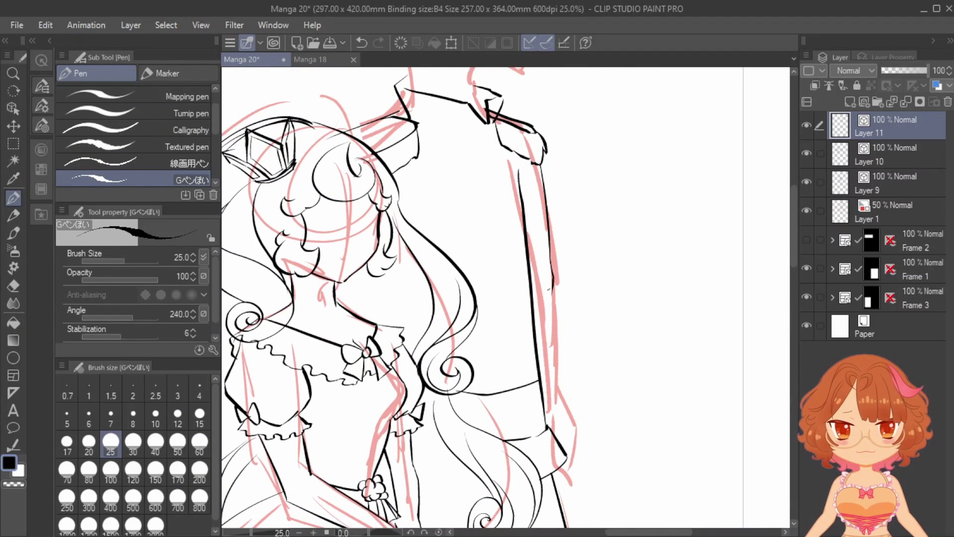
{"action": "scroll", "coordinate": [770, 269], "scroll_direction": "down", "scroll_amount": 1}
{"action": "left_click", "coordinate": [806, 211]}
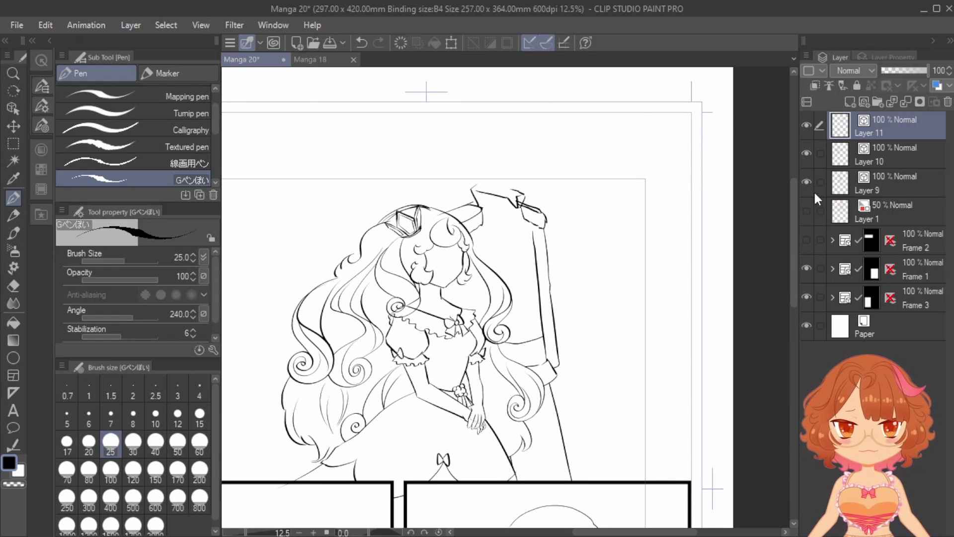
{"action": "key", "text": "ctrl+z"}
{"action": "scroll", "coordinate": [574, 389], "scroll_direction": "up", "scroll_amount": 1}
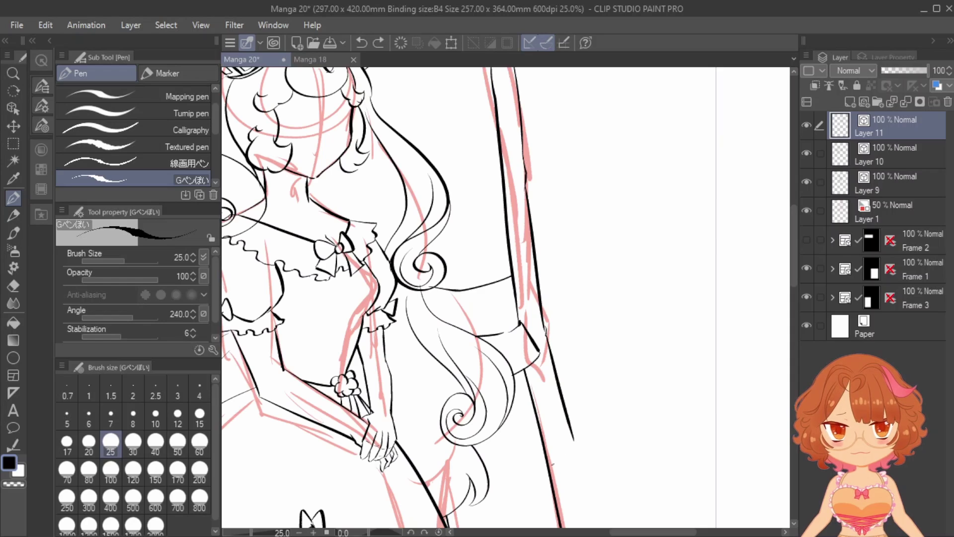
{"action": "scroll", "coordinate": [560, 368], "scroll_direction": "down", "scroll_amount": 1}
{"action": "scroll", "coordinate": [559, 368], "scroll_direction": "up", "scroll_amount": 2}
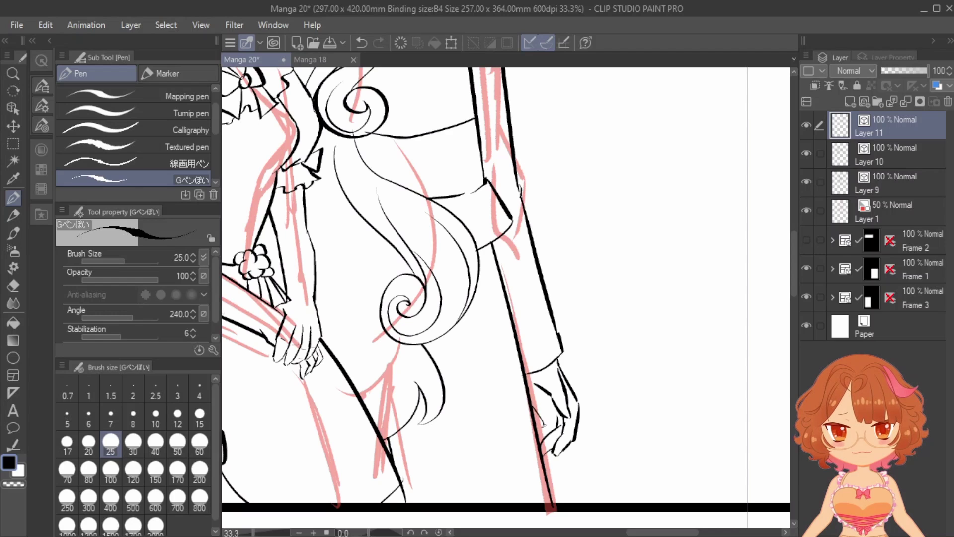
{"action": "scroll", "coordinate": [583, 398], "scroll_direction": "down", "scroll_amount": 1}
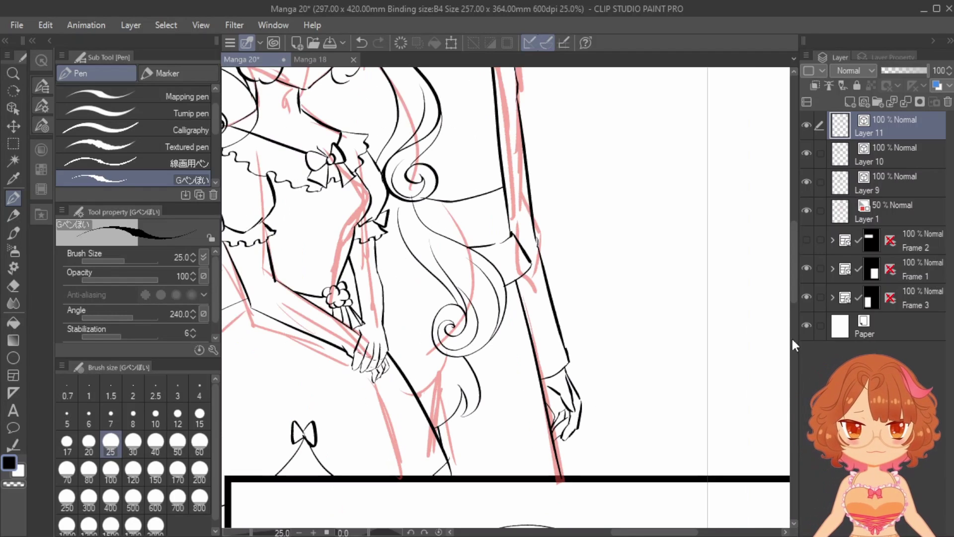
Step: Hide red sketch Layer 1 to check the couple's line art
{"action": "left_click_drag", "start_coordinate": [792, 292], "coordinate": [791, 275]}
{"action": "left_click", "coordinate": [806, 210]}
{"action": "left_click", "coordinate": [805, 210]}
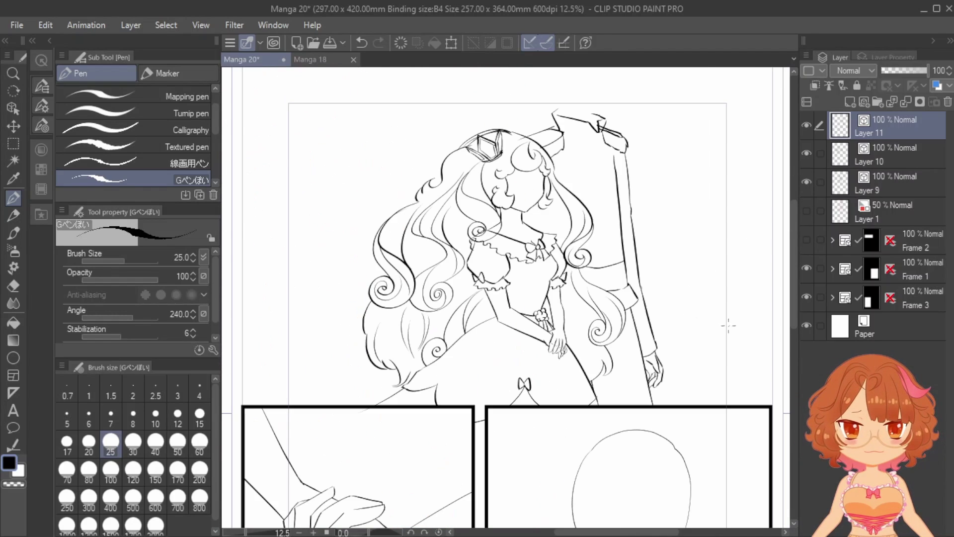
Step: Select the man's hand and cuff with the Selection pen at size 170 and move them up to shorten the arm
{"action": "left_click", "coordinate": [13, 143]}
{"action": "left_click", "coordinate": [163, 160]}
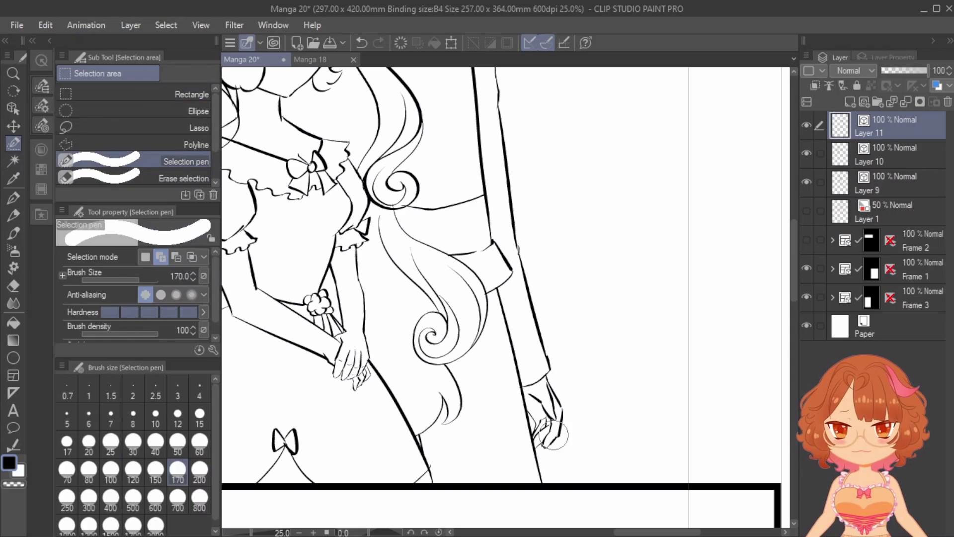
{"action": "left_click_drag", "start_coordinate": [547, 444], "coordinate": [551, 369]}
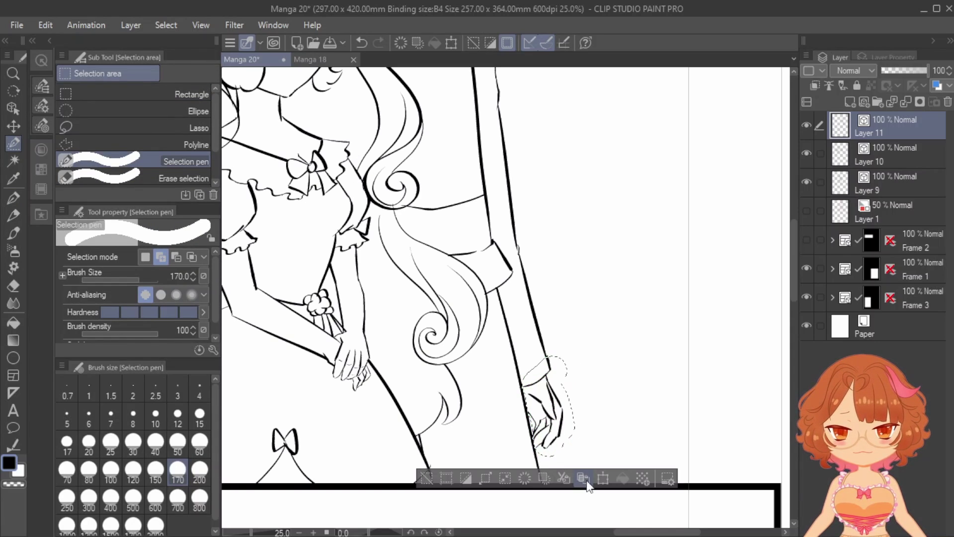
{"action": "key", "text": "ctrl+t"}
{"action": "left_click_drag", "start_coordinate": [560, 422], "coordinate": [550, 383]}
{"action": "scroll", "coordinate": [570, 378], "scroll_direction": "down", "scroll_amount": 2}
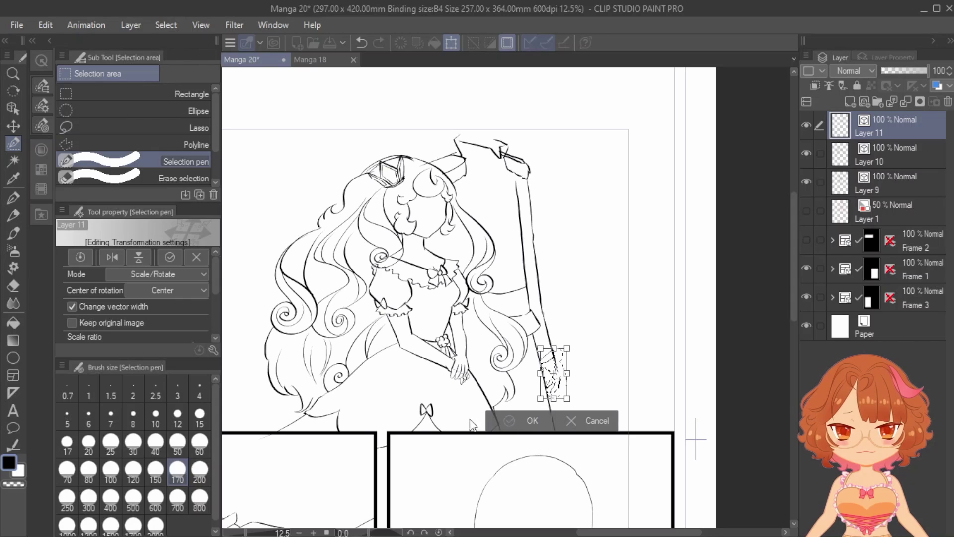
{"action": "key", "text": "Return"}
Step: Erase the outer forearm and sleeve lines above the man's moved hand with the Vector eraser
{"action": "scroll", "coordinate": [546, 294], "scroll_direction": "up", "scroll_amount": 2}
{"action": "key", "text": "e"}
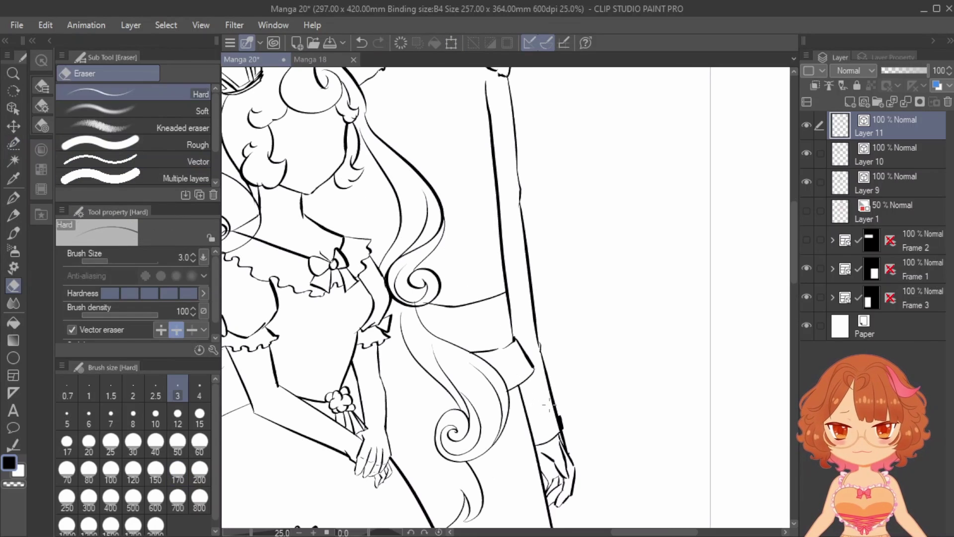
{"action": "left_click_drag", "start_coordinate": [545, 398], "coordinate": [566, 417]}
{"action": "left_click", "coordinate": [13, 199]}
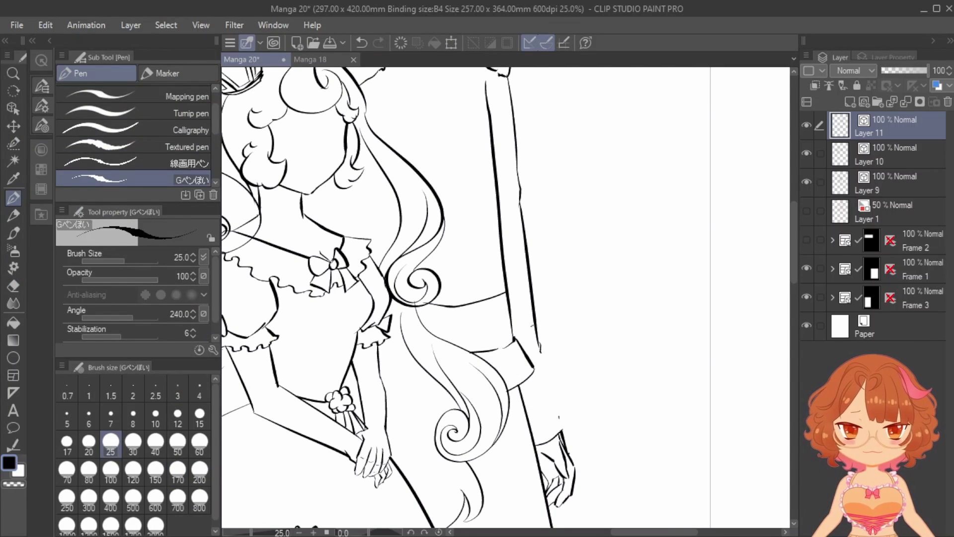
{"action": "key", "text": "e"}
{"action": "left_click", "coordinate": [539, 343]}
{"action": "key", "text": "p"}
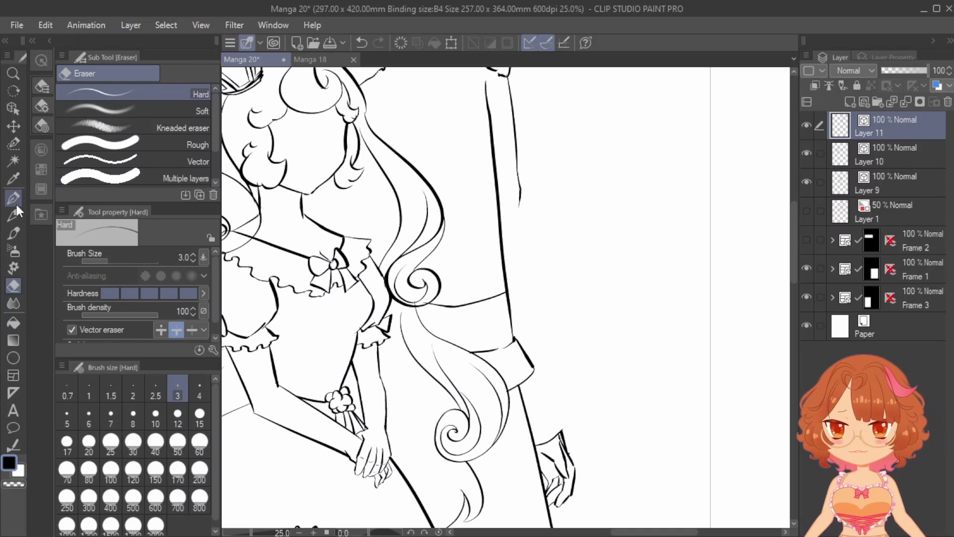
Step: Redraw the outer sleeve and forearm line on Layer 11 so it connects to the man's raised hand
{"action": "left_click_drag", "start_coordinate": [563, 431], "coordinate": [526, 264]}
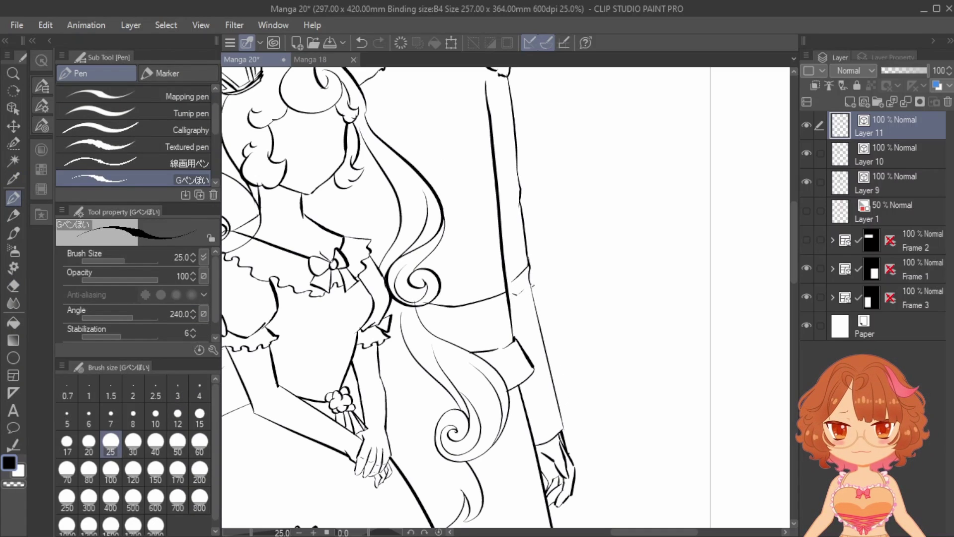
{"action": "key", "text": "e"}
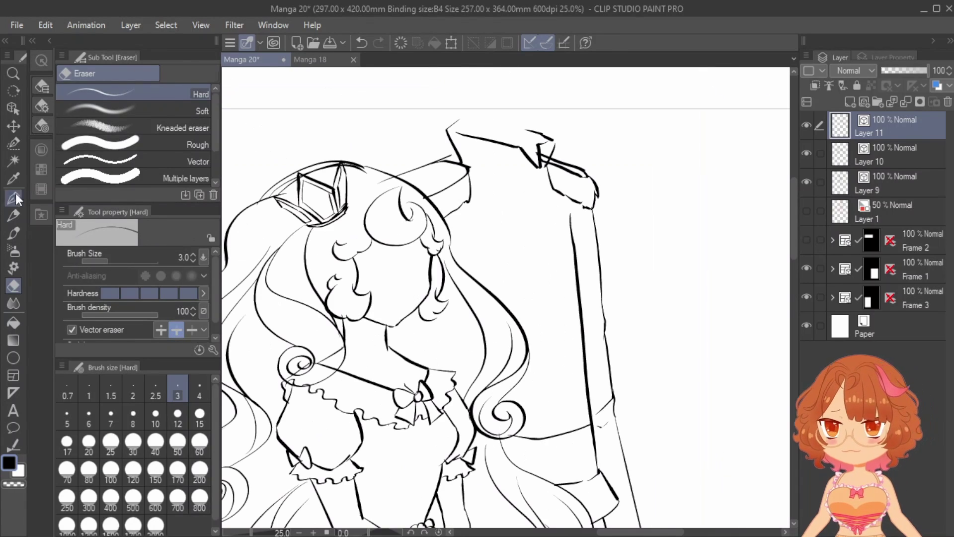
{"action": "key", "text": "p"}
{"action": "key", "text": "ctrl+z"}
{"action": "key", "text": "e"}
{"action": "key", "text": "ctrl+plus"}
{"action": "key", "text": "p"}
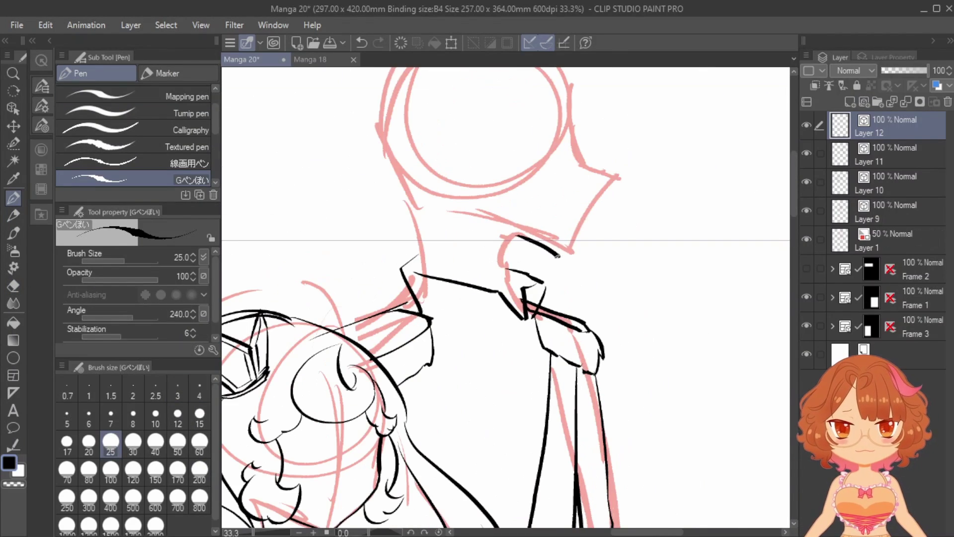
Step: Ink the man's side-view face, ear, fringe and side hair over the red sketch on vector Layer 12 with the size 25 pen
{"action": "scroll", "coordinate": [515, 363], "scroll_direction": "up", "scroll_amount": 1}
{"action": "left_click_drag", "start_coordinate": [530, 127], "coordinate": [596, 228]}
{"action": "left_click_drag", "start_coordinate": [521, 137], "coordinate": [576, 236]}
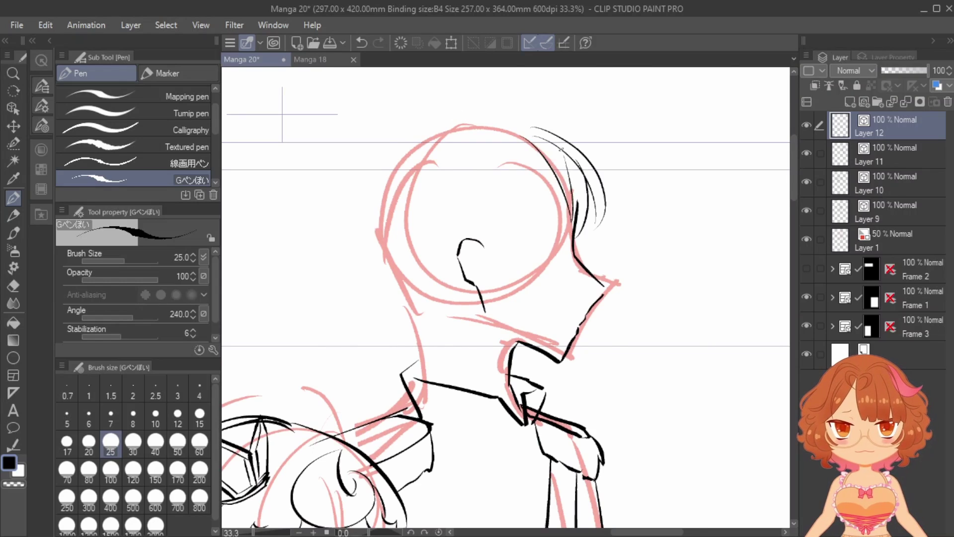
{"action": "left_click_drag", "start_coordinate": [502, 180], "coordinate": [474, 237]}
{"action": "left_click_drag", "start_coordinate": [534, 169], "coordinate": [490, 246]}
{"action": "left_click_drag", "start_coordinate": [513, 142], "coordinate": [468, 224]}
{"action": "key", "text": "ctrl+z"}
{"action": "left_click_drag", "start_coordinate": [522, 148], "coordinate": [566, 204]}
{"action": "left_click_drag", "start_coordinate": [485, 194], "coordinate": [467, 293]}
{"action": "left_click_drag", "start_coordinate": [519, 196], "coordinate": [501, 333]}
Step: Ink the man's back hair, nape strands and crown tufts around the sketched head circle on Layer 12
{"action": "mouse_move", "coordinate": [431, 134]}
{"action": "left_mouse_down"}
{"action": "mouse_move", "coordinate": [561, 113]}
{"action": "mouse_move", "coordinate": [385, 323]}
{"action": "left_mouse_up"}
{"action": "left_click_drag", "start_coordinate": [405, 227], "coordinate": [397, 365]}
{"action": "left_click_drag", "start_coordinate": [442, 283], "coordinate": [395, 370]}
{"action": "left_click_drag", "start_coordinate": [487, 264], "coordinate": [462, 350]}
{"action": "left_click_drag", "start_coordinate": [418, 189], "coordinate": [447, 360]}
{"action": "key", "text": "ctrl+z"}
{"action": "left_click_drag", "start_coordinate": [431, 164], "coordinate": [425, 259]}
{"action": "left_click_drag", "start_coordinate": [460, 307], "coordinate": [435, 364]}
{"action": "mouse_move", "coordinate": [393, 171]}
{"action": "left_mouse_down"}
{"action": "mouse_move", "coordinate": [372, 227]}
{"action": "mouse_move", "coordinate": [357, 238]}
{"action": "left_mouse_up"}
{"action": "left_click_drag", "start_coordinate": [494, 132], "coordinate": [447, 143]}
{"action": "left_click_drag", "start_coordinate": [430, 143], "coordinate": [407, 231]}
{"action": "left_click_drag", "start_coordinate": [442, 151], "coordinate": [439, 245]}
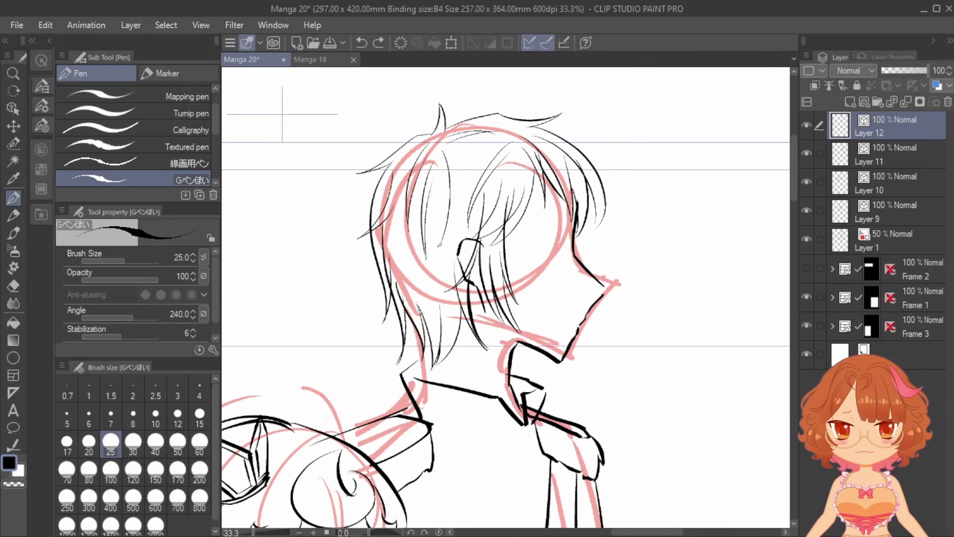
Step: Trim the overlapping strands of the man's hair with the Hard vector eraser at size 4
{"action": "key", "text": "e"}
{"action": "scroll", "coordinate": [376, 237], "scroll_direction": "up", "scroll_amount": 2}
{"action": "mouse_move", "coordinate": [666, 169]}
{"action": "left_mouse_down"}
{"action": "mouse_move", "coordinate": [636, 176]}
{"action": "mouse_move", "coordinate": [459, 302]}
{"action": "left_mouse_up"}
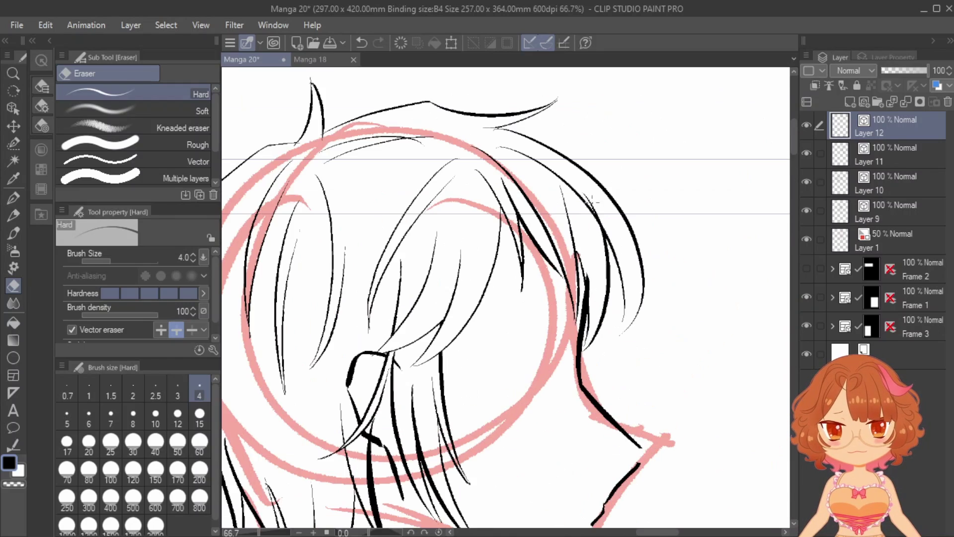
Step: Ink the man's mouth beside the profile line and adjust its placement with a selection and transform
{"action": "key", "text": "p"}
{"action": "left_click_drag", "start_coordinate": [547, 358], "coordinate": [526, 204]}
{"action": "left_click_drag", "start_coordinate": [527, 369], "coordinate": [577, 369]}
{"action": "key", "text": "m"}
{"action": "mouse_move", "coordinate": [535, 363]}
{"action": "left_mouse_down"}
{"action": "mouse_move", "coordinate": [572, 370]}
{"action": "mouse_move", "coordinate": [587, 339]}
{"action": "left_mouse_up"}
{"action": "key", "text": "ctrl+t"}
Step: Draw the man's eye in side view with finer strokes of the pen at size 15
{"action": "key", "text": "p"}
{"action": "key", "text": "["}
{"action": "key", "text": "["}
{"action": "key", "text": "["}
{"action": "mouse_move", "coordinate": [537, 186]}
{"action": "left_mouse_down"}
{"action": "mouse_move", "coordinate": [450, 198]}
{"action": "mouse_move", "coordinate": [498, 219]}
{"action": "left_mouse_up"}
{"action": "left_click_drag", "start_coordinate": [521, 196], "coordinate": [517, 217]}
{"action": "left_click_drag", "start_coordinate": [460, 215], "coordinate": [521, 221]}
Step: Hide red sketch Layer 1 and reshape the man's nose and mouth vector lines with the Object tool
{"action": "left_click", "coordinate": [806, 239]}
{"action": "left_click_drag", "start_coordinate": [625, 291], "coordinate": [633, 283]}
{"action": "left_click_drag", "start_coordinate": [608, 320], "coordinate": [612, 304]}
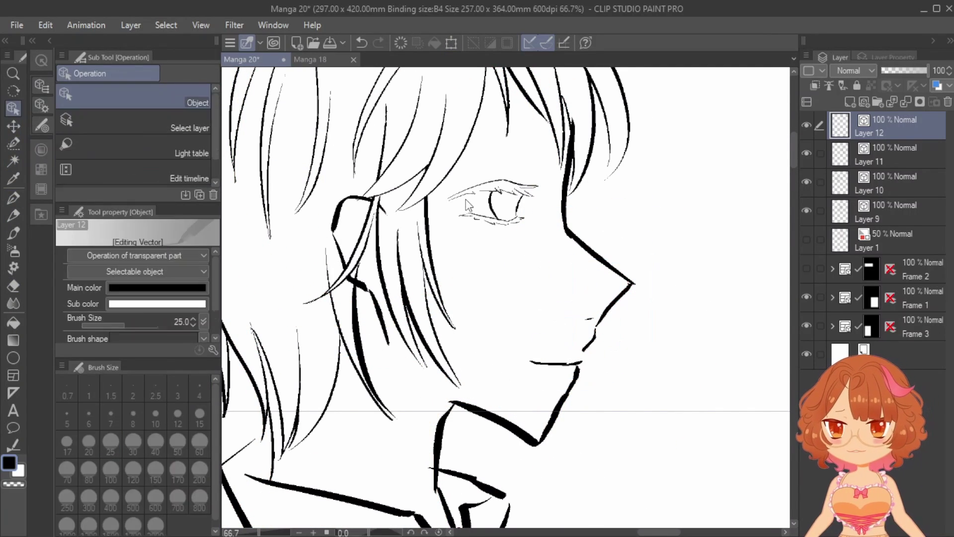
{"action": "left_click_drag", "start_coordinate": [557, 363], "coordinate": [558, 357]}
Step: Select the man's eye and move it closer to the front of his face
{"action": "key", "text": "m"}
{"action": "scroll", "coordinate": [536, 395], "scroll_direction": "down", "scroll_amount": 1}
{"action": "key", "text": "ctrl+t"}
{"action": "left_click_drag", "start_coordinate": [484, 251], "coordinate": [567, 254]}
{"action": "key", "text": "Return"}
Step: Draw the man's eyebrow above the eye and replace the underside of his jaw with a thinner line
{"action": "key", "text": "p"}
{"action": "left_click_drag", "start_coordinate": [478, 220], "coordinate": [542, 229]}
{"action": "key", "text": "e"}
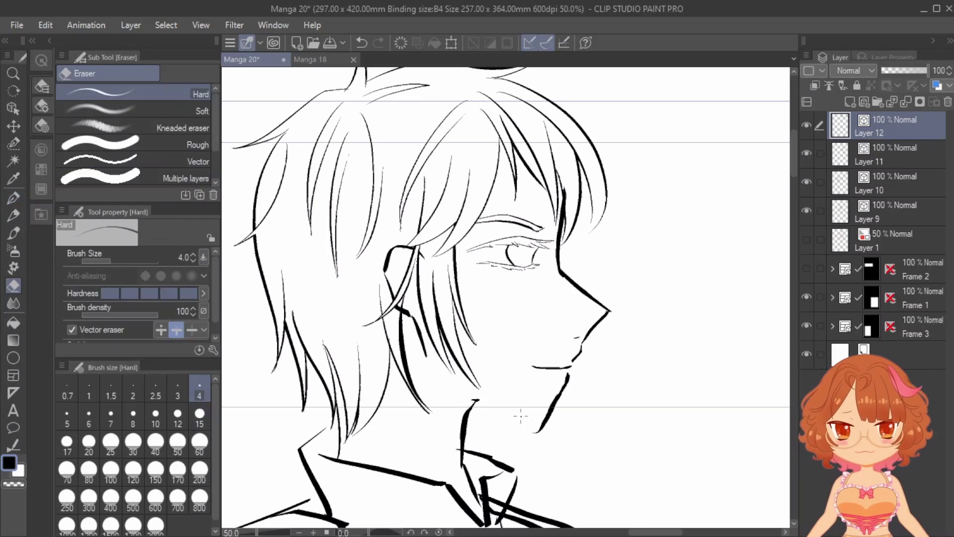
{"action": "key", "text": "p"}
Step: Select the man's whole head on Layer 12 and reduce its height slightly from the top
{"action": "scroll", "coordinate": [440, 340], "scroll_direction": "down", "scroll_amount": 1}
{"action": "key", "text": "m"}
{"action": "left_click_drag", "start_coordinate": [300, 85], "coordinate": [663, 407]}
{"action": "key", "text": "ctrl+t"}
{"action": "left_click_drag", "start_coordinate": [481, 84], "coordinate": [482, 115]}
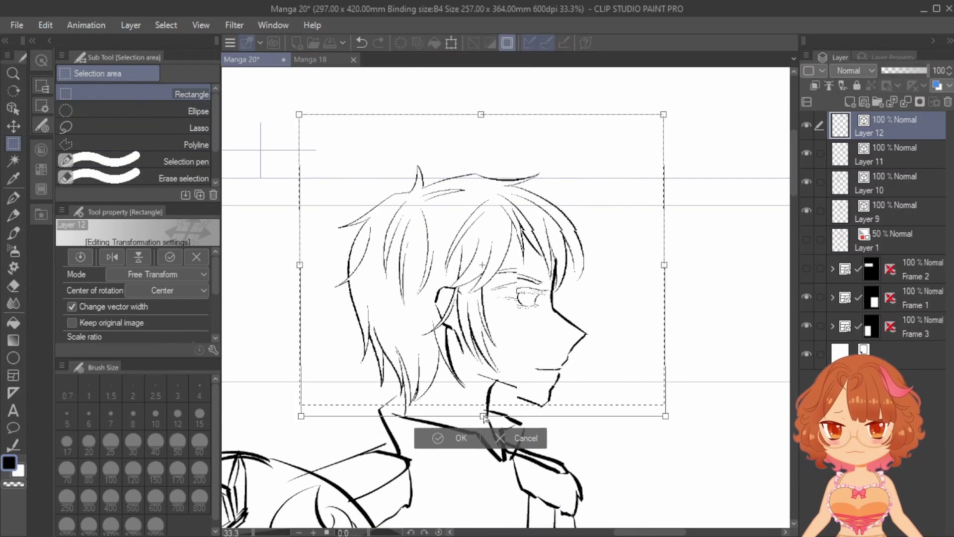
{"action": "scroll", "coordinate": [530, 190], "scroll_direction": "down", "scroll_amount": 1}
{"action": "key", "text": "Return"}
{"action": "key", "text": "ctrl+d"}
Step: Add detail to the man's iris with the pen at size 15
{"action": "scroll", "coordinate": [409, 246], "scroll_direction": "down", "scroll_amount": 1}
{"action": "scroll", "coordinate": [470, 251], "scroll_direction": "up", "scroll_amount": 5}
{"action": "key", "text": "p"}
{"action": "scroll", "coordinate": [477, 209], "scroll_direction": "down", "scroll_amount": 1}
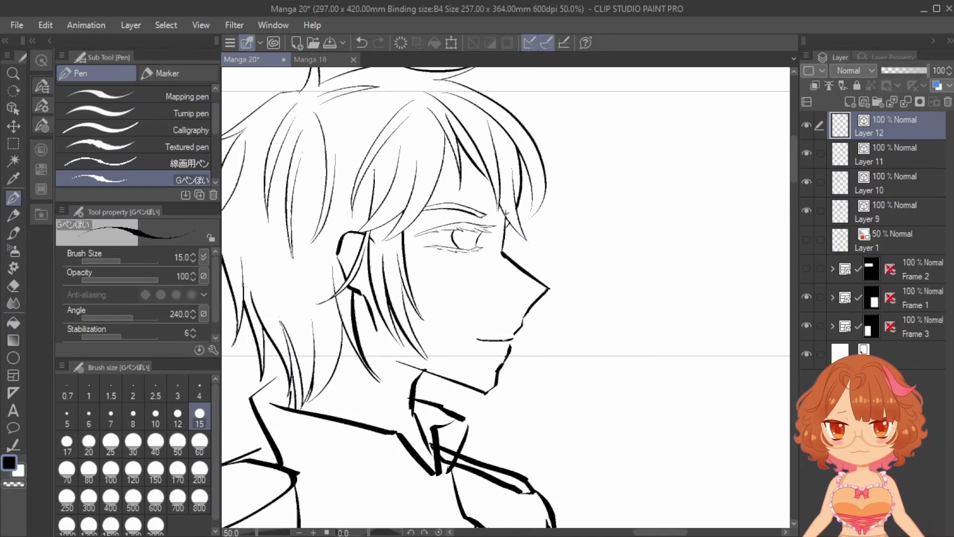
{"action": "scroll", "coordinate": [457, 246], "scroll_direction": "up", "scroll_amount": 1}
{"action": "left_click_drag", "start_coordinate": [463, 239], "coordinate": [475, 248]}
Step: Copy the pair of jacket fasteners from Layer 7 in Frame 1 and place the copied layer above Layer 9
{"action": "left_click", "coordinate": [887, 154]}
{"action": "key", "text": "e"}
{"action": "scroll", "coordinate": [506, 296], "scroll_direction": "down", "scroll_amount": 7}
{"action": "left_click", "coordinate": [832, 297]}
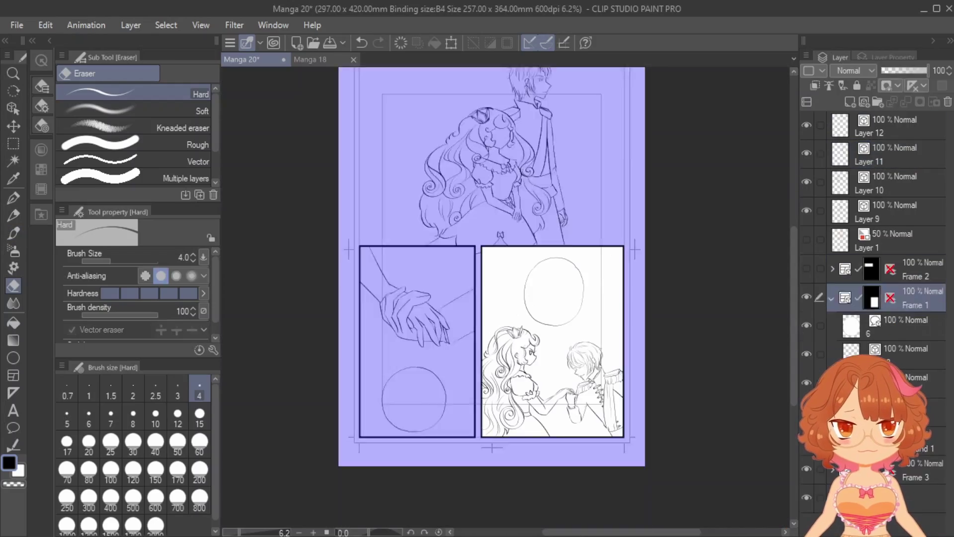
{"action": "left_click", "coordinate": [889, 383]}
{"action": "scroll", "coordinate": [551, 298], "scroll_direction": "up", "scroll_amount": 7}
{"action": "key", "text": "m"}
{"action": "left_click_drag", "start_coordinate": [551, 253], "coordinate": [526, 298]}
{"action": "left_click", "coordinate": [578, 354]}
{"action": "left_click_drag", "start_coordinate": [887, 383], "coordinate": [886, 219]}
Step: Move the copied fasteners onto the front of the large man's jacket and transform them to fit its slant
{"action": "scroll", "coordinate": [576, 318], "scroll_direction": "down", "scroll_amount": 7}
{"action": "key", "text": "ctrl+t"}
{"action": "scroll", "coordinate": [631, 149], "scroll_direction": "up", "scroll_amount": 5}
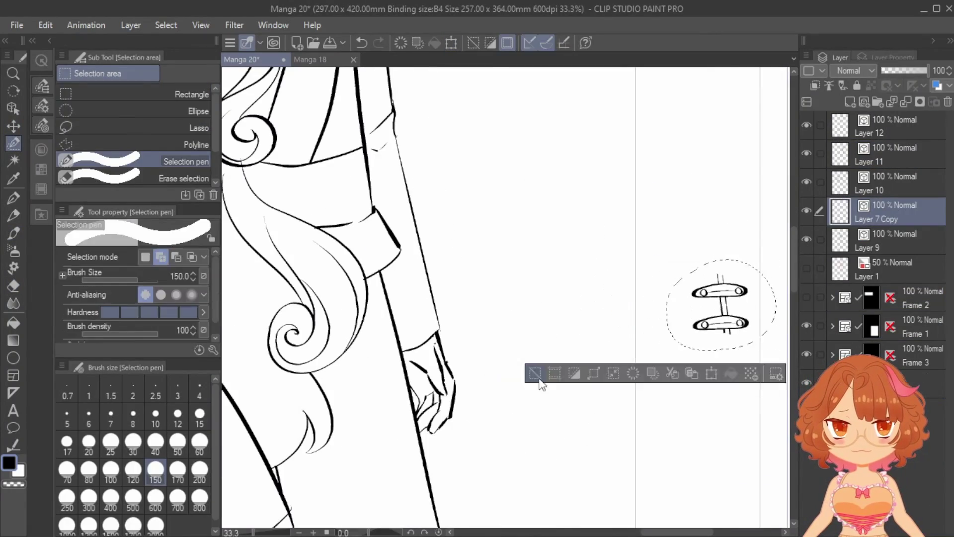
{"action": "left_click", "coordinate": [538, 374]}
{"action": "scroll", "coordinate": [699, 413], "scroll_direction": "down", "scroll_amount": 3}
{"action": "left_click_drag", "start_coordinate": [706, 383], "coordinate": [544, 219]}
{"action": "scroll", "coordinate": [541, 208], "scroll_direction": "up", "scroll_amount": 3}
{"action": "key", "text": "ctrl+t"}
{"action": "key", "text": "Return"}
Step: Paste further fasteners in a row down the man's jacket front and merge the copied layers
{"action": "key", "text": "ctrl+v"}
{"action": "left_click_drag", "start_coordinate": [532, 252], "coordinate": [533, 320]}
{"action": "key", "text": "Return"}
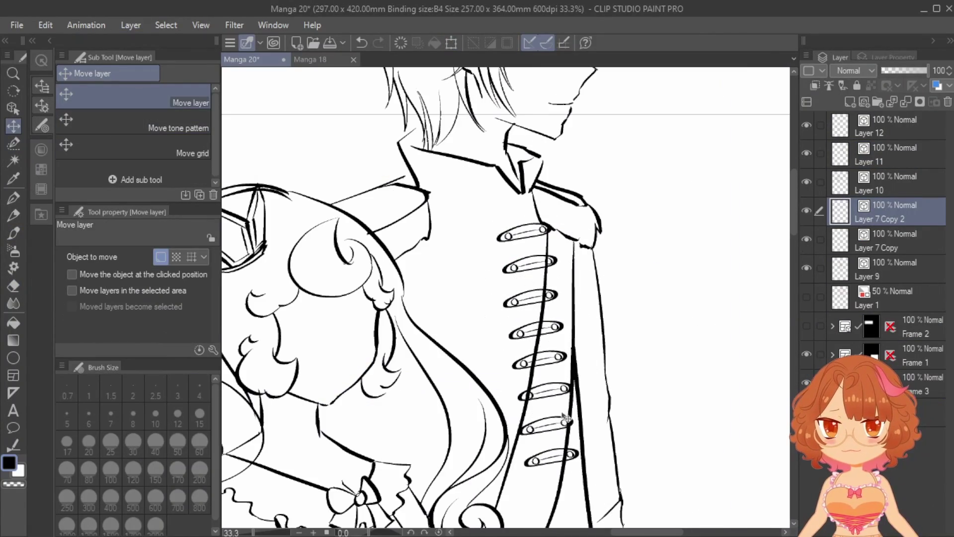
{"action": "scroll", "coordinate": [567, 467], "scroll_direction": "up", "scroll_amount": 1}
{"action": "left_click", "coordinate": [905, 101]}
Step: Erase the fastener parts that extend past the jacket's front edge and merge the fasteners into the layer below
{"action": "key", "text": "e"}
{"action": "left_click_drag", "start_coordinate": [512, 114], "coordinate": [567, 464]}
{"action": "left_click_drag", "start_coordinate": [552, 117], "coordinate": [576, 398]}
{"action": "left_click_drag", "start_coordinate": [793, 247], "coordinate": [793, 269]}
{"action": "key", "text": "p"}
{"action": "left_click_drag", "start_coordinate": [479, 279], "coordinate": [607, 334]}
{"action": "scroll", "coordinate": [604, 324], "scroll_direction": "up", "scroll_amount": 1}
{"action": "key", "text": "e"}
{"action": "key", "text": "ctrl+e"}
Step: Add inner collar lines and epaulette fringe strokes to the man's jacket on Layer 11
{"action": "left_click", "coordinate": [879, 154]}
{"action": "left_click", "coordinate": [880, 183]}
{"action": "left_click_drag", "start_coordinate": [794, 240], "coordinate": [794, 179]}
{"action": "left_click", "coordinate": [879, 155]}
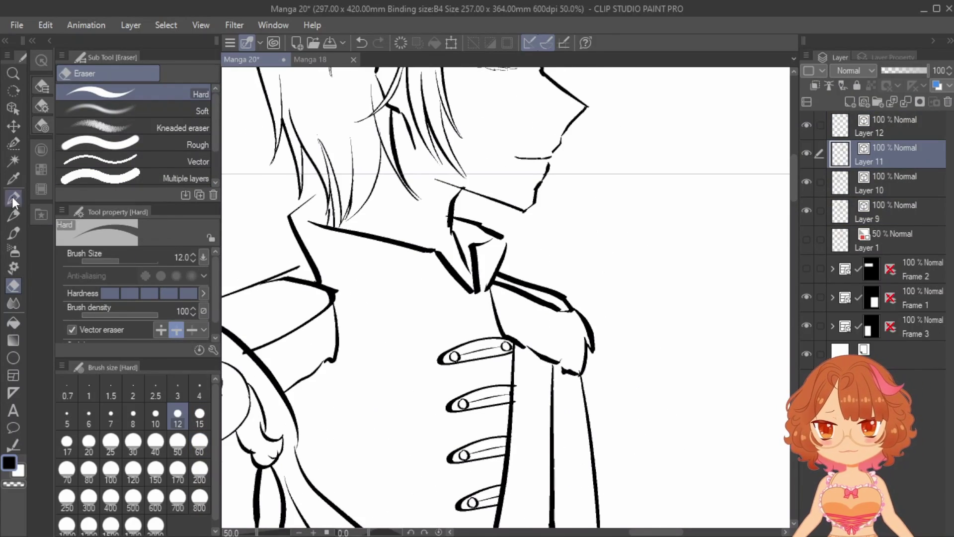
{"action": "left_click", "coordinate": [13, 198]}
{"action": "key", "text": "ctrl+z"}
{"action": "left_click_drag", "start_coordinate": [383, 215], "coordinate": [427, 233]}
{"action": "scroll", "coordinate": [641, 110], "scroll_direction": "down", "scroll_amount": 4}
{"action": "scroll", "coordinate": [458, 346], "scroll_direction": "up", "scroll_amount": 3}
Step: Draw the ruffled hem beneath the skirt's bows on Layer 9 with the size 25 pen and clean up the lines
{"action": "left_click", "coordinate": [879, 211]}
{"action": "left_click", "coordinate": [111, 442]}
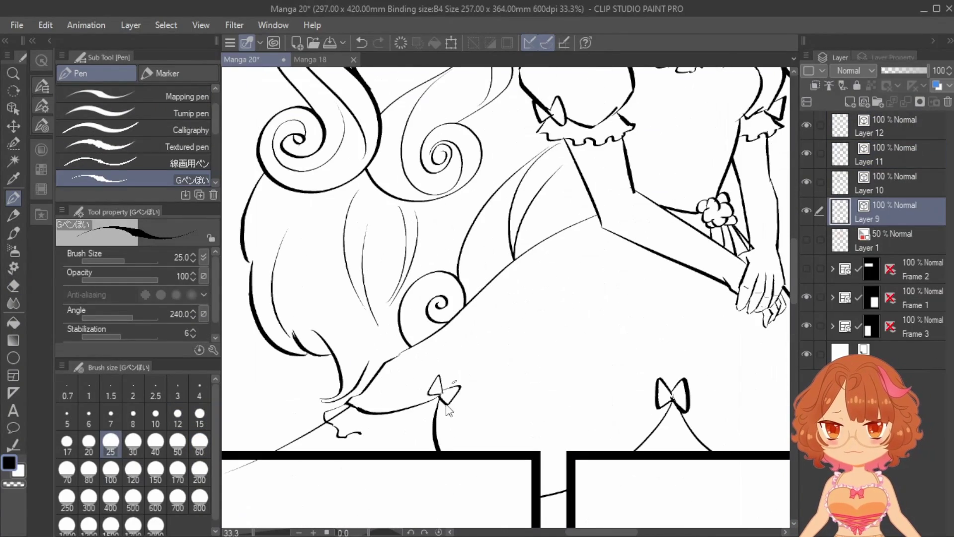
{"action": "left_click_drag", "start_coordinate": [420, 449], "coordinate": [359, 421]}
{"action": "scroll", "coordinate": [363, 412], "scroll_direction": "down", "scroll_amount": 1}
{"action": "key", "text": "e"}
{"action": "left_click_drag", "start_coordinate": [794, 286], "coordinate": [794, 267]}
{"action": "scroll", "coordinate": [556, 119], "scroll_direction": "up", "scroll_amount": 2}
{"action": "scroll", "coordinate": [556, 338], "scroll_direction": "down", "scroll_amount": 2}
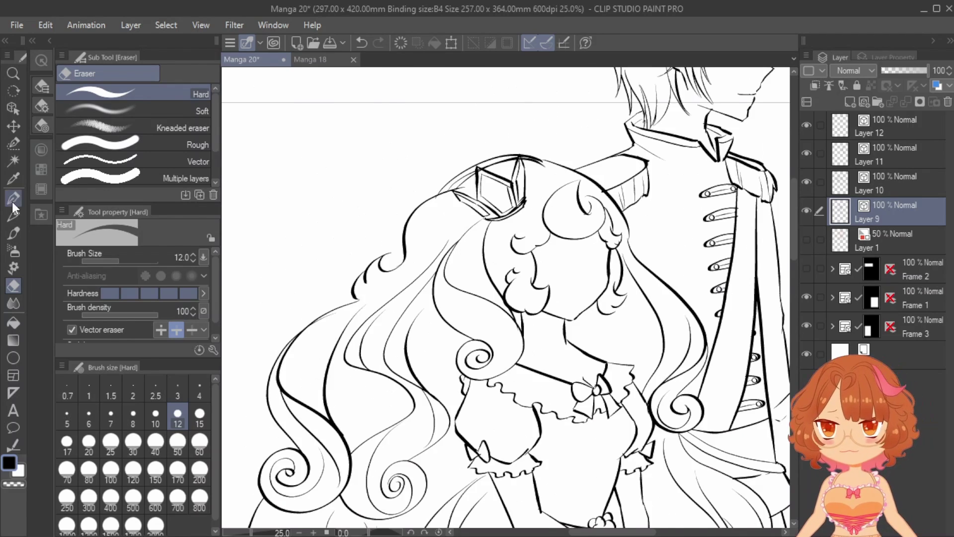
Step: Ink the woman's closed eyes, eyebrows, nose and mouth on Layer 9, using pen size 15 for the fine lines
{"action": "left_click", "coordinate": [13, 198]}
{"action": "scroll", "coordinate": [616, 209], "scroll_direction": "up", "scroll_amount": 3}
{"action": "left_click_drag", "start_coordinate": [490, 287], "coordinate": [529, 281]}
{"action": "key", "text": "["}
{"action": "key", "text": "["}
{"action": "key", "text": "["}
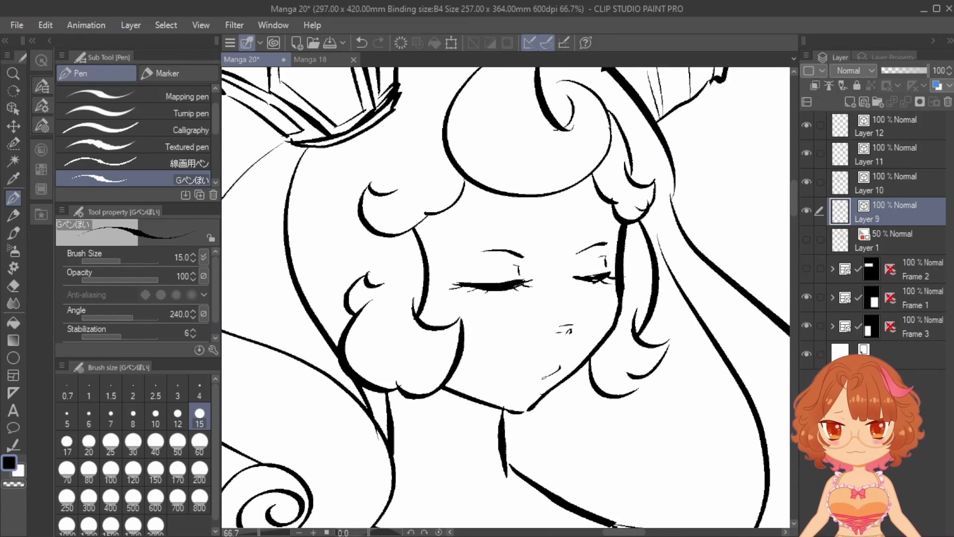
{"action": "left_click_drag", "start_coordinate": [543, 377], "coordinate": [531, 374]}
Step: Adjust the woman's nose and lips separately using the Selection pen at size 60
{"action": "left_click", "coordinate": [13, 143]}
{"action": "mouse_move", "coordinate": [558, 324]}
{"action": "left_mouse_down"}
{"action": "mouse_move", "coordinate": [567, 328]}
{"action": "mouse_move", "coordinate": [565, 319]}
{"action": "left_mouse_up"}
{"action": "left_click", "coordinate": [619, 371]}
{"action": "mouse_move", "coordinate": [557, 355]}
{"action": "left_mouse_down"}
{"action": "mouse_move", "coordinate": [537, 373]}
{"action": "mouse_move", "coordinate": [545, 362]}
{"action": "left_mouse_up"}
{"action": "left_click", "coordinate": [596, 415]}
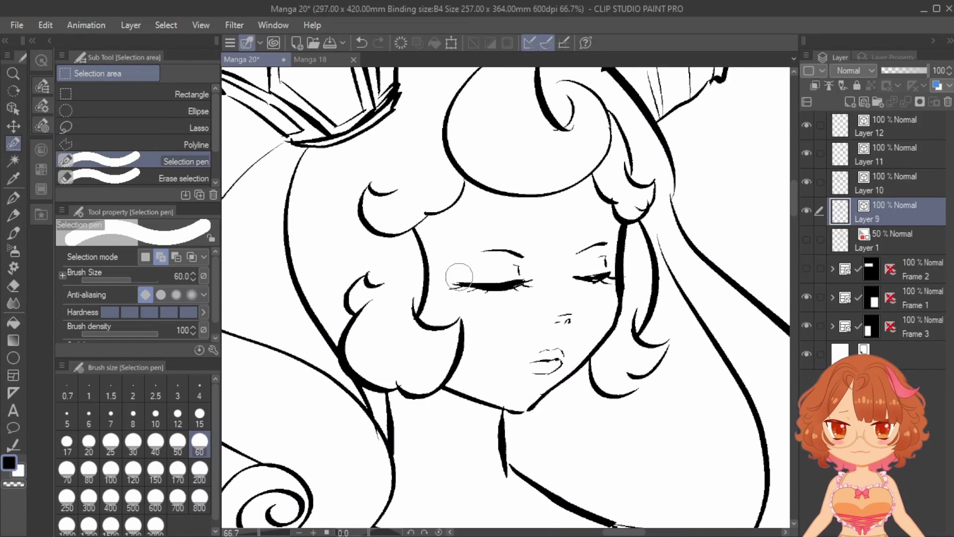
Step: Select the woman's facial features from the eyes to the lips and shift them slightly toward the side curls
{"action": "left_click_drag", "start_coordinate": [459, 277], "coordinate": [547, 363]}
{"action": "left_click", "coordinate": [572, 403]}
{"action": "left_click_drag", "start_coordinate": [526, 318], "coordinate": [518, 315]}
{"action": "key", "text": "Return"}
Step: Add thin strand lines inside the woman's fringe, side curls and long hair with the size 15 pen
{"action": "key", "text": "e"}
{"action": "key", "text": "p"}
{"action": "scroll", "coordinate": [547, 377], "scroll_direction": "up", "scroll_amount": 2}
{"action": "scroll", "coordinate": [488, 371], "scroll_direction": "down", "scroll_amount": 3}
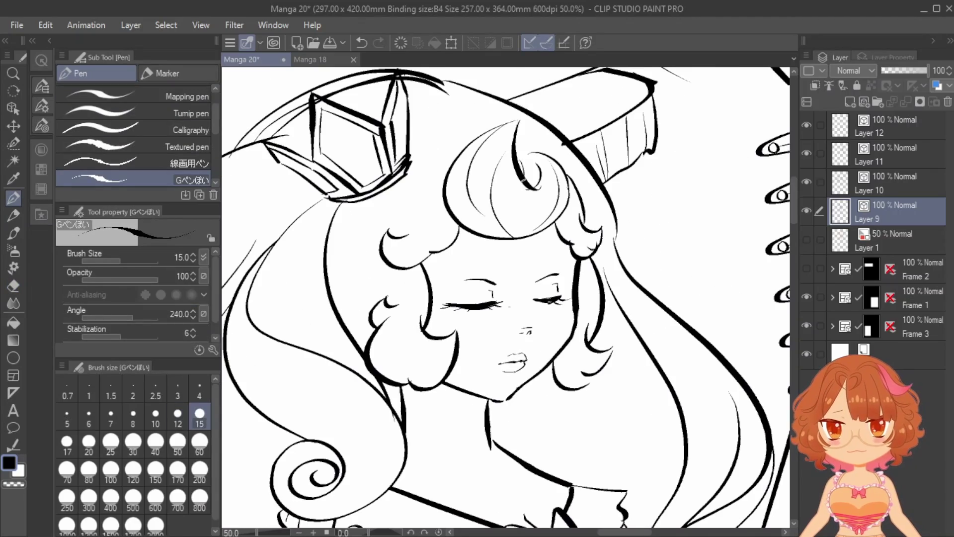
{"action": "left_click_drag", "start_coordinate": [413, 332], "coordinate": [450, 362]}
{"action": "left_click_drag", "start_coordinate": [391, 328], "coordinate": [389, 376]}
{"action": "scroll", "coordinate": [584, 377], "scroll_direction": "down", "scroll_amount": 1}
{"action": "left_click_drag", "start_coordinate": [363, 304], "coordinate": [427, 408]}
{"action": "left_click_drag", "start_coordinate": [370, 368], "coordinate": [379, 475]}
Step: Draw fold lines in the woman's ruffled collar and more fine strands in the hair beside her face
{"action": "key", "text": "e"}
{"action": "key", "text": "p"}
{"action": "scroll", "coordinate": [517, 412], "scroll_direction": "up", "scroll_amount": 1}
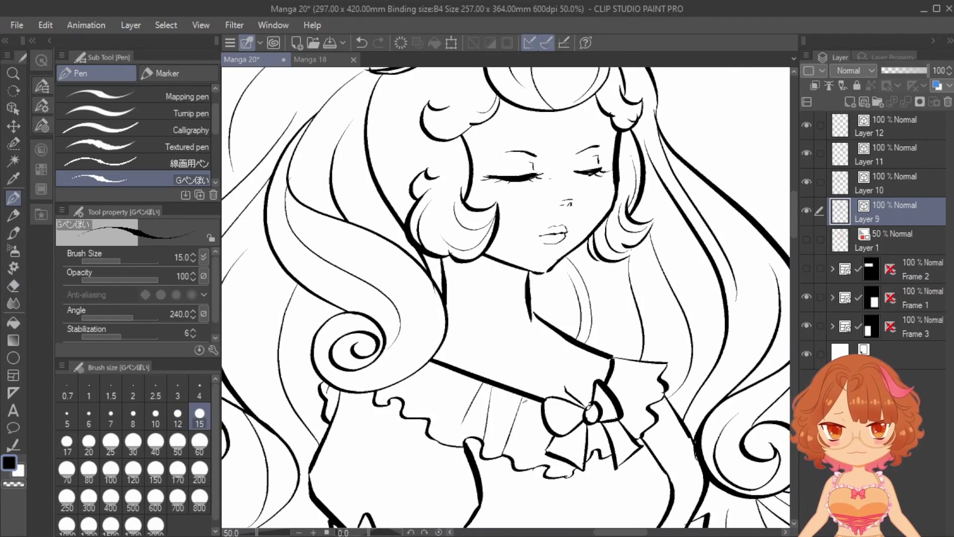
{"action": "left_click_drag", "start_coordinate": [525, 401], "coordinate": [515, 457]}
{"action": "left_click_drag", "start_coordinate": [616, 369], "coordinate": [653, 380]}
{"action": "left_click_drag", "start_coordinate": [596, 408], "coordinate": [646, 186]}
{"action": "mouse_move", "coordinate": [611, 318]}
{"action": "left_mouse_down"}
{"action": "mouse_move", "coordinate": [536, 245]}
{"action": "mouse_move", "coordinate": [587, 249]}
{"action": "left_mouse_up"}
Step: Add curved fold lines to the woman's skirt and pleats to its ruffled hem
{"action": "scroll", "coordinate": [577, 248], "scroll_direction": "down", "scroll_amount": 4}
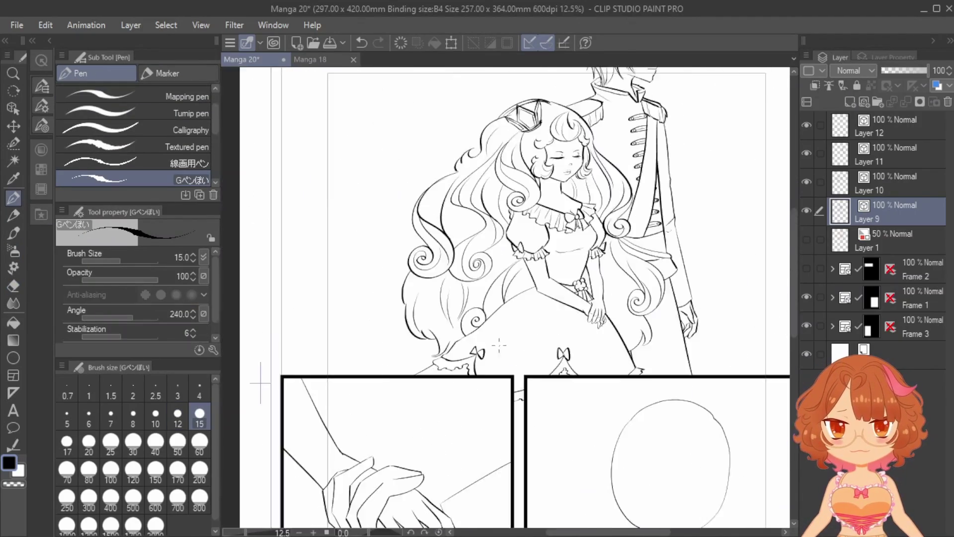
{"action": "scroll", "coordinate": [499, 344], "scroll_direction": "up", "scroll_amount": 4}
{"action": "scroll", "coordinate": [499, 344], "scroll_direction": "down", "scroll_amount": 2}
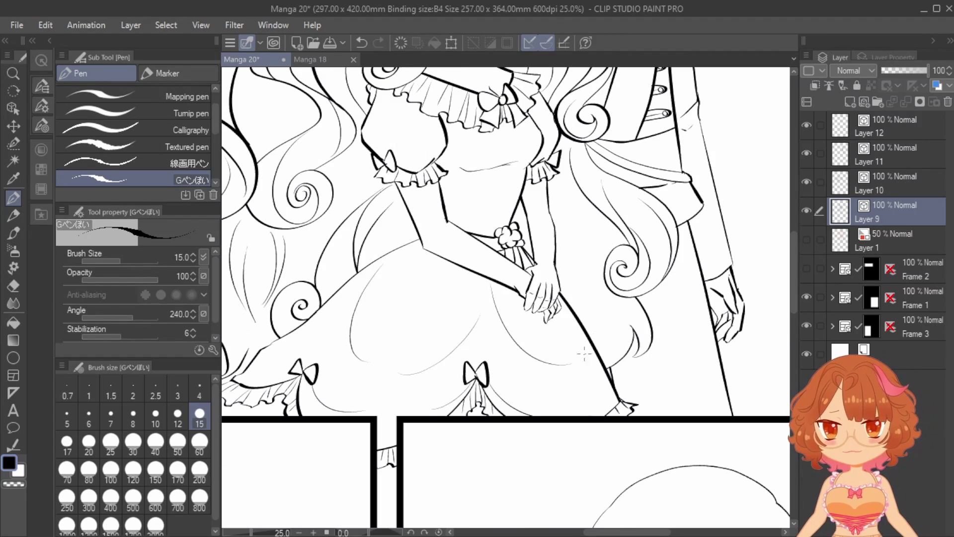
Step: Merge Layer 10 into Layer 9 and switch to the Hard eraser with its vector eraser option
{"action": "scroll", "coordinate": [585, 354], "scroll_direction": "up", "scroll_amount": 1}
{"action": "key", "text": "e"}
{"action": "scroll", "coordinate": [584, 354], "scroll_direction": "down", "scroll_amount": 3}
{"action": "key", "text": "ctrl+e"}
{"action": "left_click", "coordinate": [13, 197]}
{"action": "scroll", "coordinate": [558, 309], "scroll_direction": "up", "scroll_amount": 2}
{"action": "key", "text": "e"}
{"action": "scroll", "coordinate": [599, 376], "scroll_direction": "up", "scroll_amount": 1}
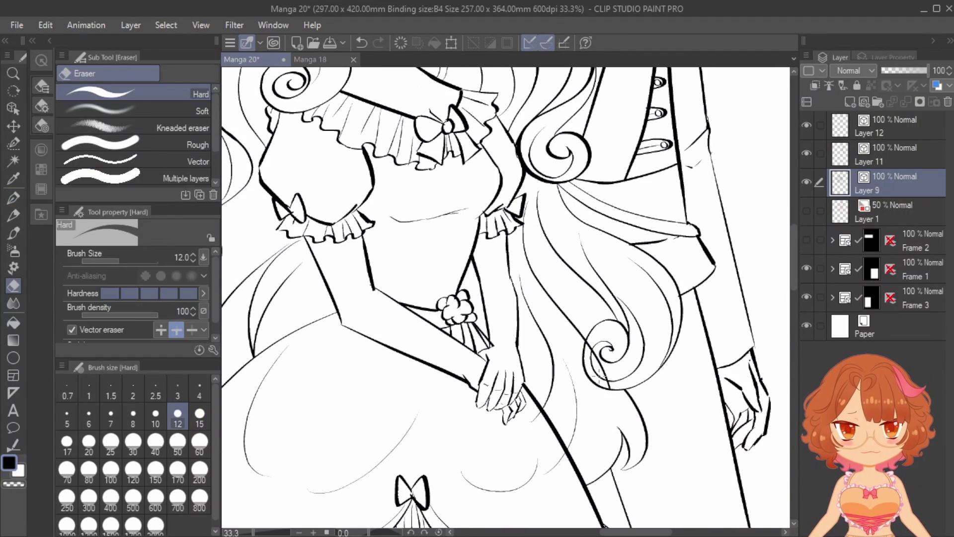
Step: Toggle the visibility of the Frame 2 panel to check how it overlaps the large couple
{"action": "scroll", "coordinate": [558, 400], "scroll_direction": "down", "scroll_amount": 3}
{"action": "left_click", "coordinate": [805, 211]}
{"action": "left_click", "coordinate": [806, 211]}
{"action": "left_click_drag", "start_coordinate": [700, 385], "coordinate": [796, 298]}
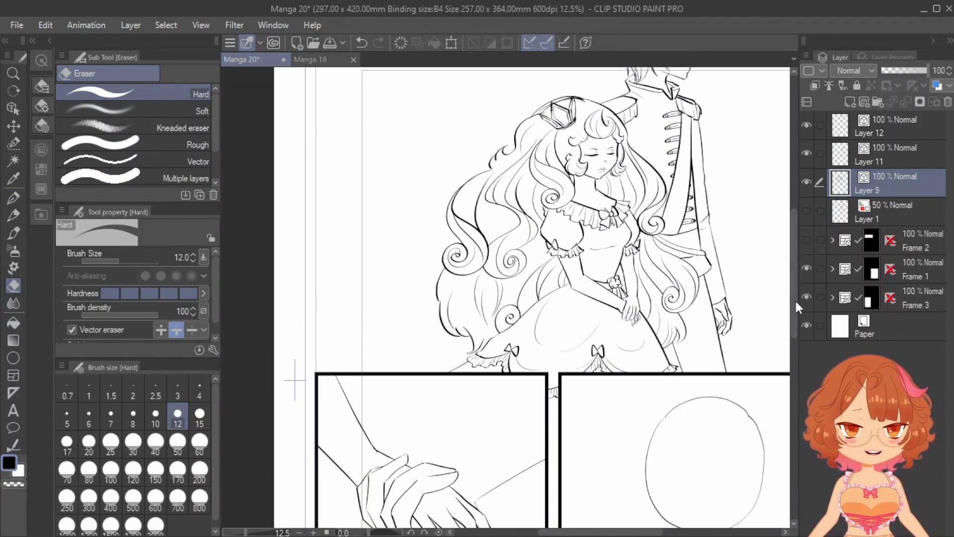
{"action": "left_click_drag", "start_coordinate": [634, 531], "coordinate": [647, 531]}
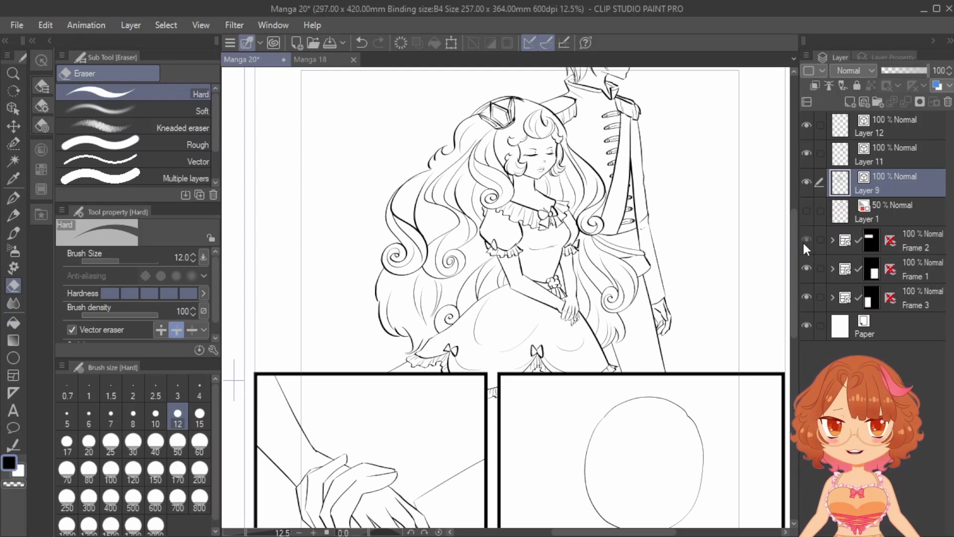
{"action": "left_click", "coordinate": [805, 239]}
{"action": "scroll", "coordinate": [794, 273], "scroll_direction": "up", "scroll_amount": 2}
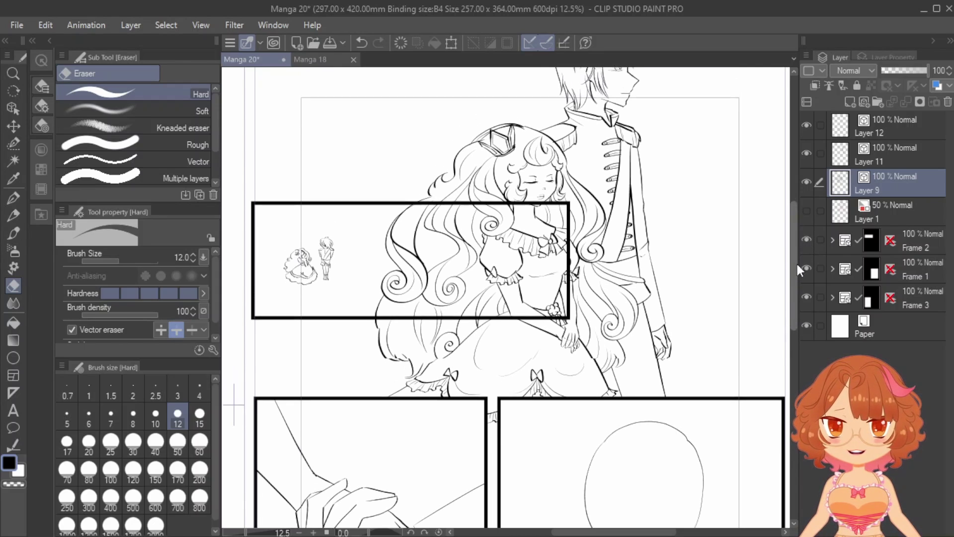
{"action": "left_click", "coordinate": [915, 238]}
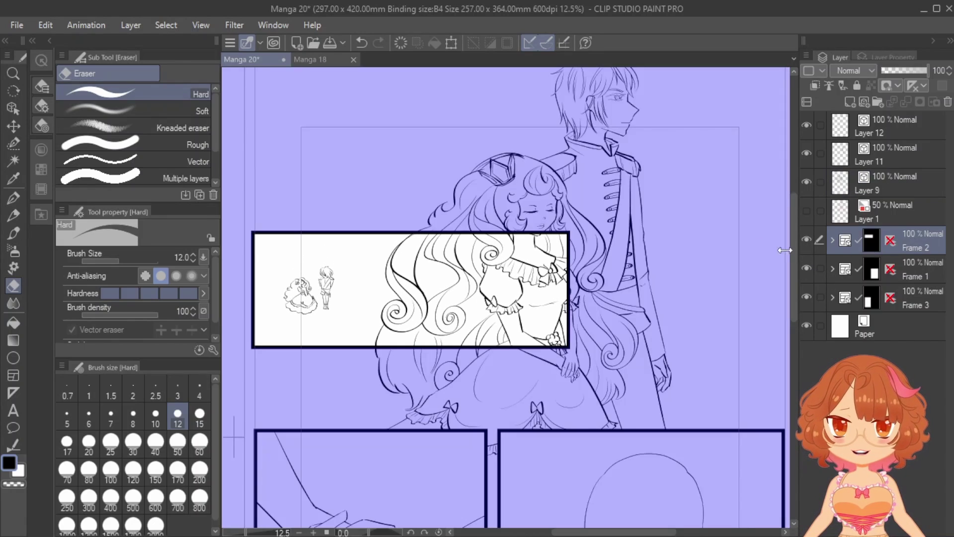
{"action": "left_click", "coordinate": [806, 240]}
{"action": "left_click", "coordinate": [806, 240]}
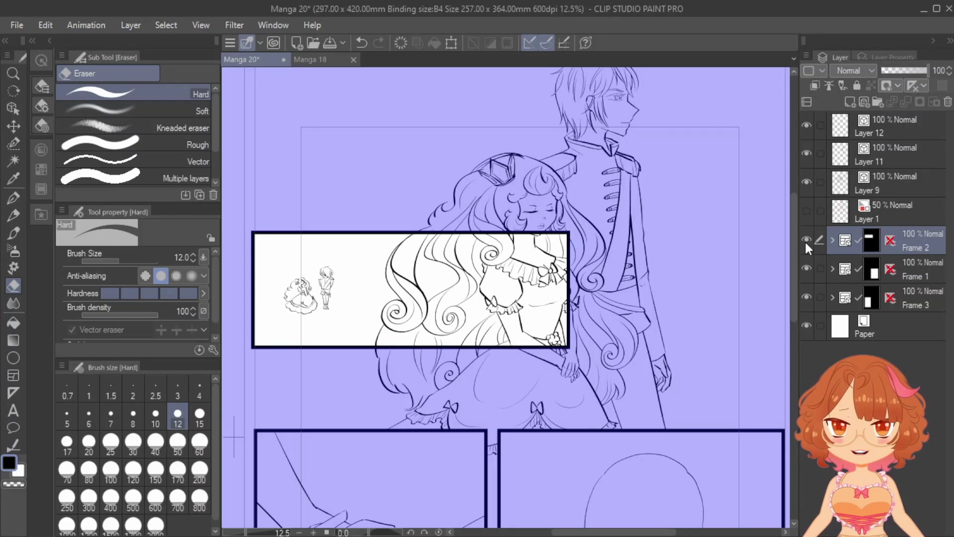
{"action": "left_click", "coordinate": [806, 239]}
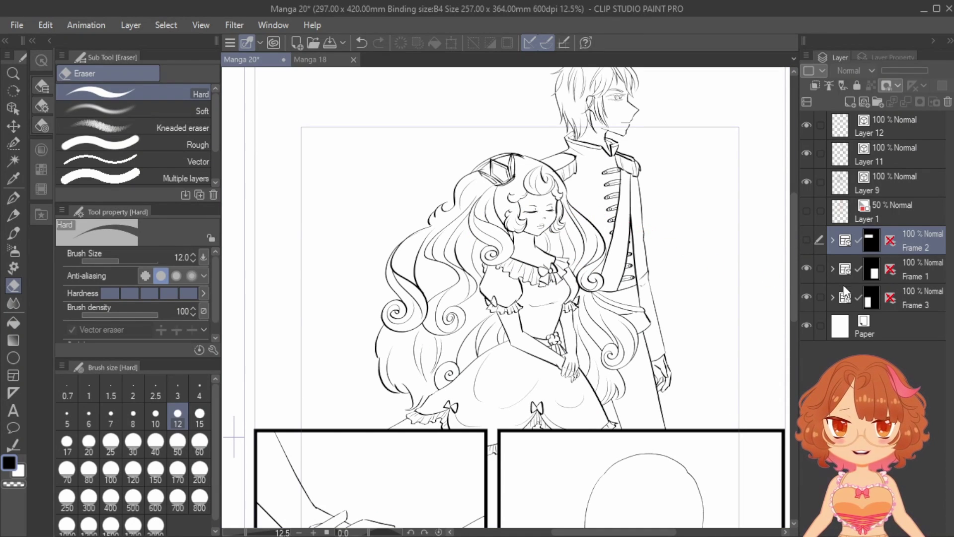
{"action": "left_click", "coordinate": [807, 239]}
Step: Add a raster layer above Layer 1 and change the paper color to gray B9B9B9
{"action": "left_click", "coordinate": [883, 216]}
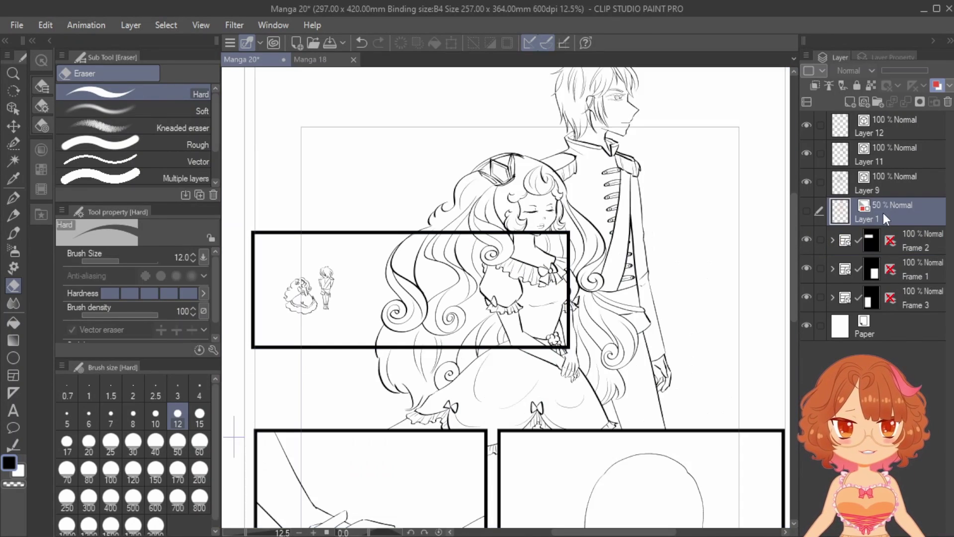
{"action": "left_click", "coordinate": [836, 350]}
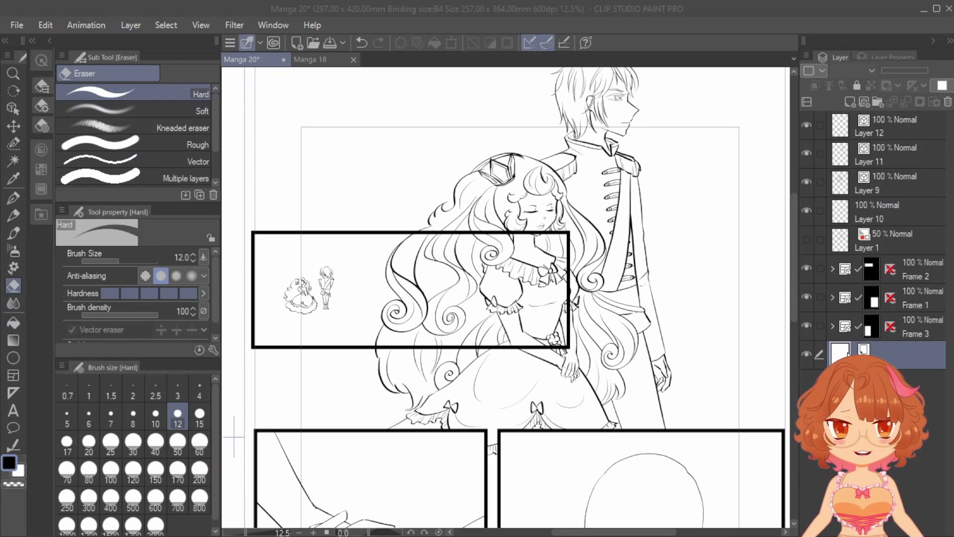
{"action": "double_click", "coordinate": [839, 353]}
{"action": "left_click_drag", "start_coordinate": [308, 240], "coordinate": [273, 241]}
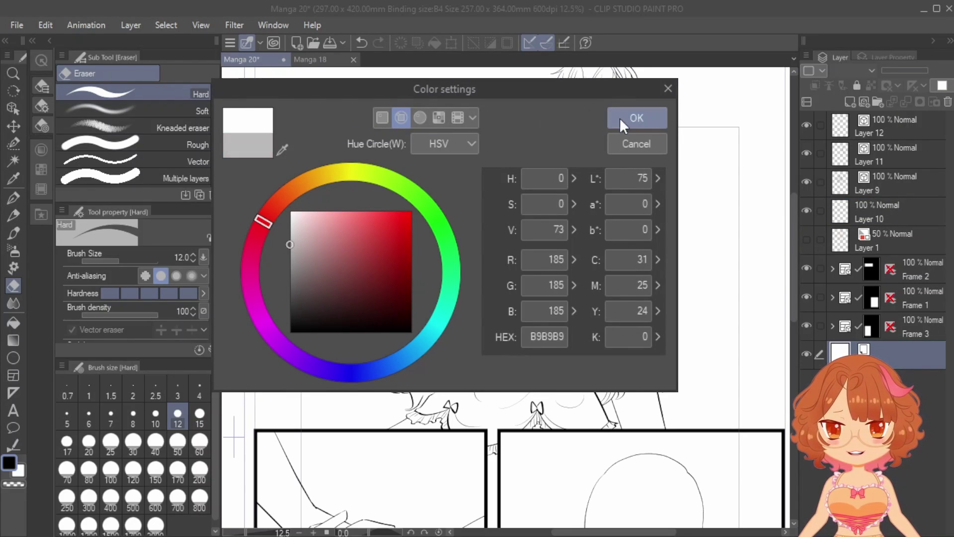
{"action": "left_click", "coordinate": [619, 118]}
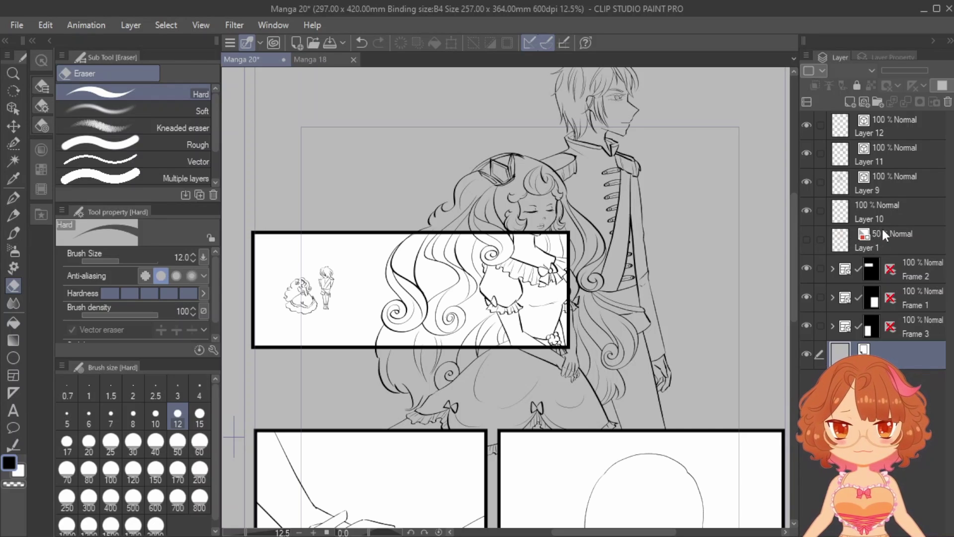
Step: Hide the Frame 2 panel and prepare the Fill tool with white on Layer 10
{"action": "left_click", "coordinate": [879, 224]}
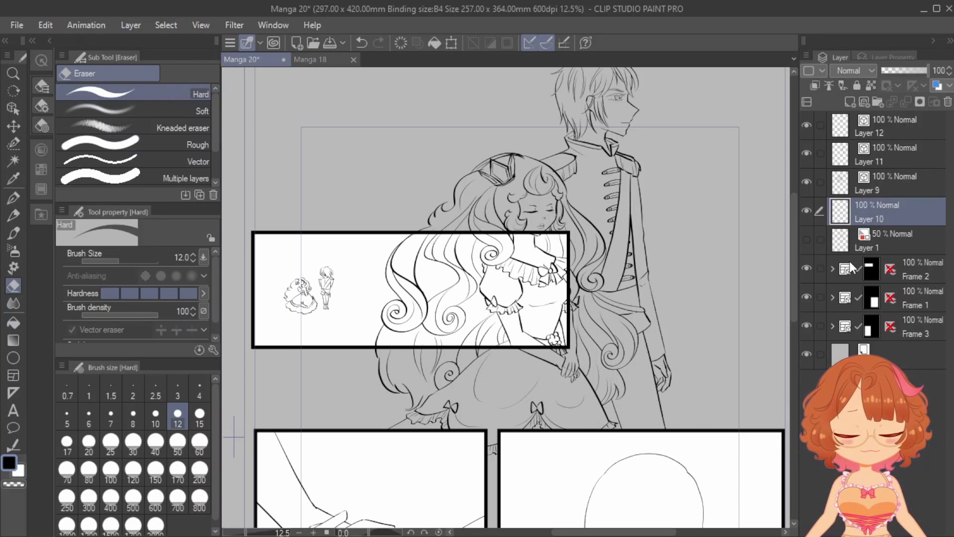
{"action": "left_click", "coordinate": [805, 269]}
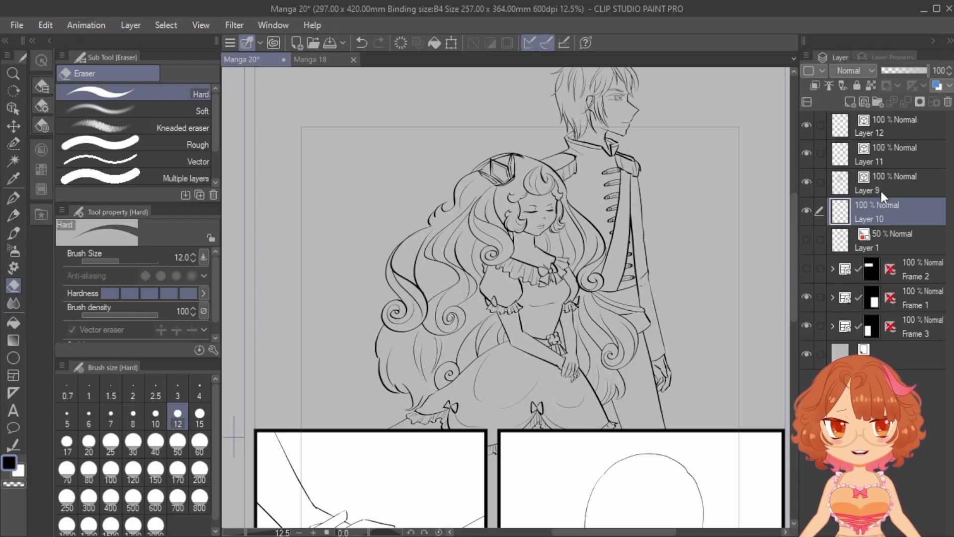
{"action": "key", "text": "x"}
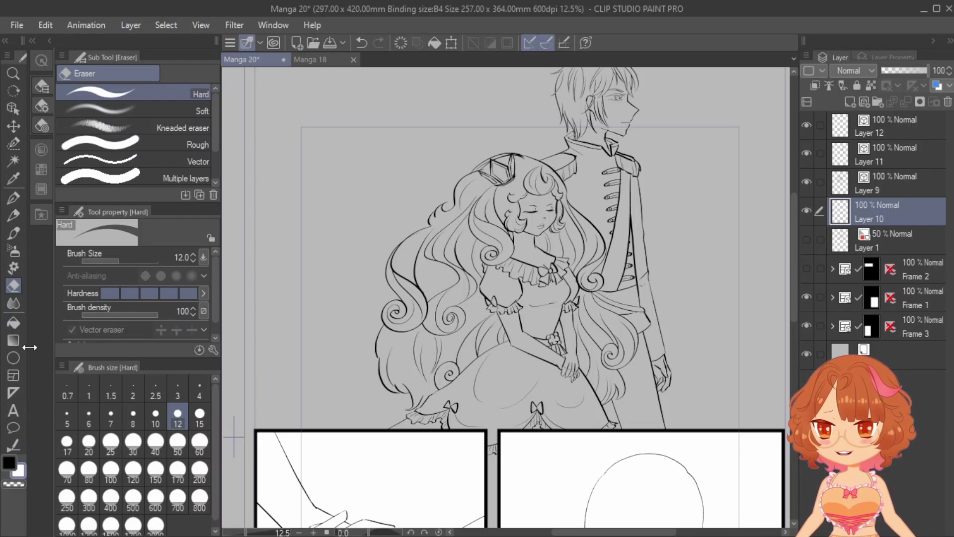
{"action": "left_click", "coordinate": [17, 324]}
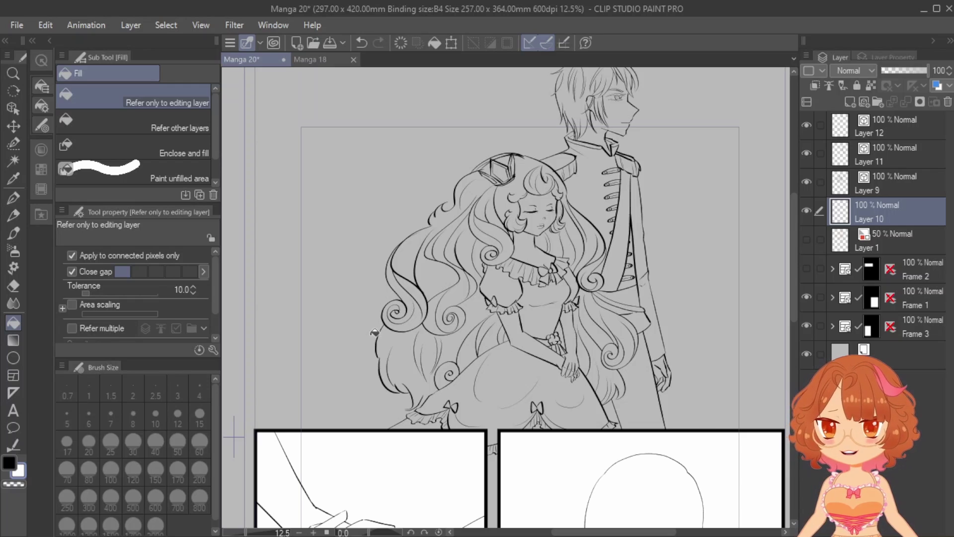
Step: Try to fill the woman's hair with white using the fill that refers only to the editing layer
{"action": "scroll", "coordinate": [386, 324], "scroll_direction": "up", "scroll_amount": 2}
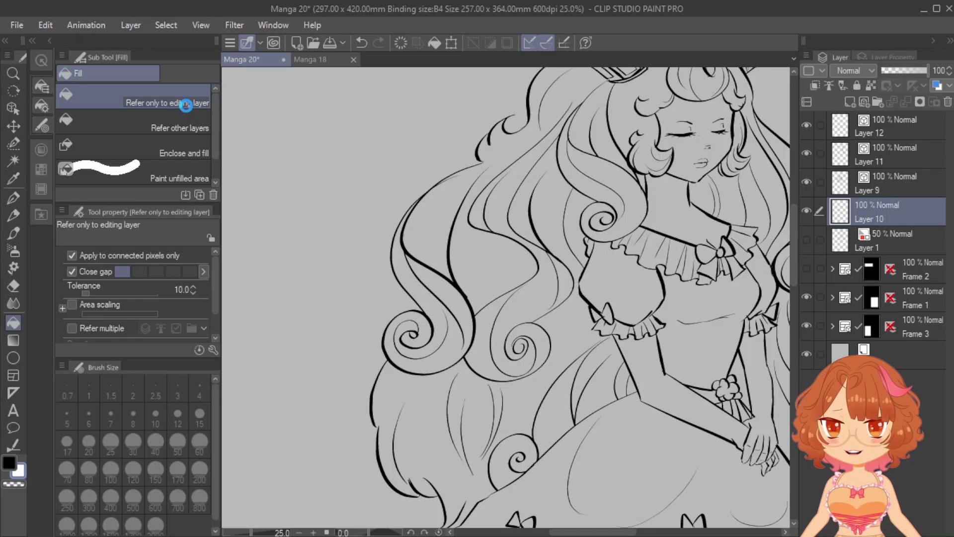
{"action": "left_click", "coordinate": [195, 114]}
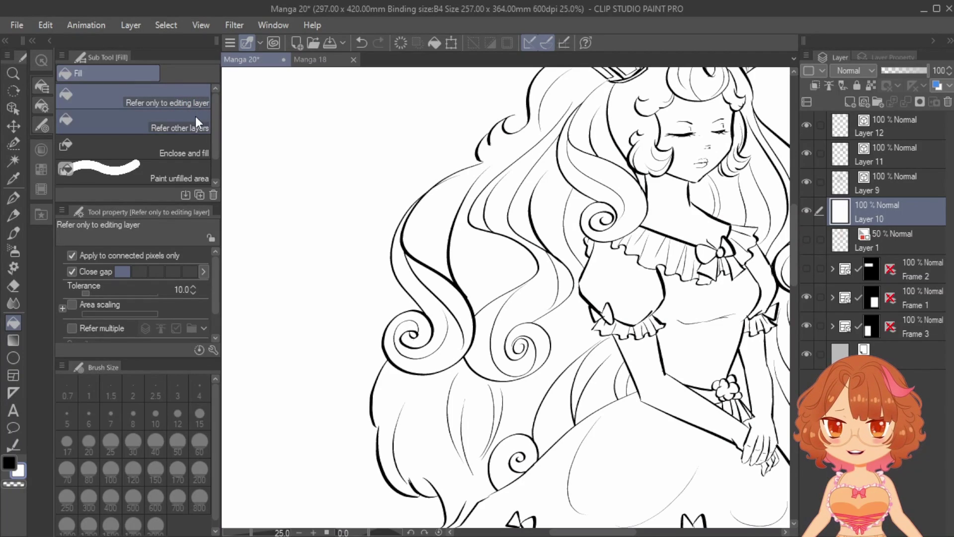
{"action": "scroll", "coordinate": [438, 362], "scroll_direction": "down", "scroll_amount": 3}
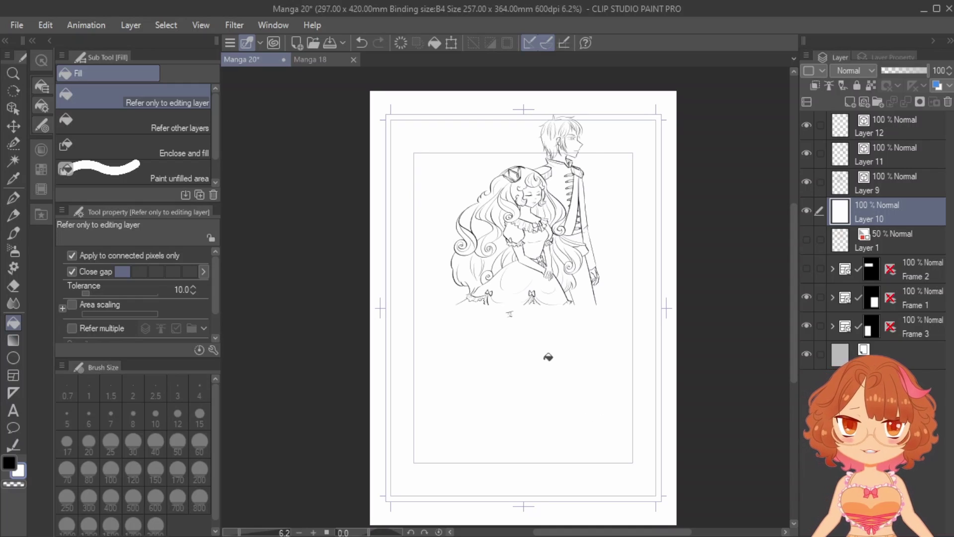
Step: Undo the white fill and fill the woman's long hair with white on Layer 10 using Refer other layers
{"action": "left_click", "coordinate": [190, 129]}
{"action": "key", "text": "ctrl+z"}
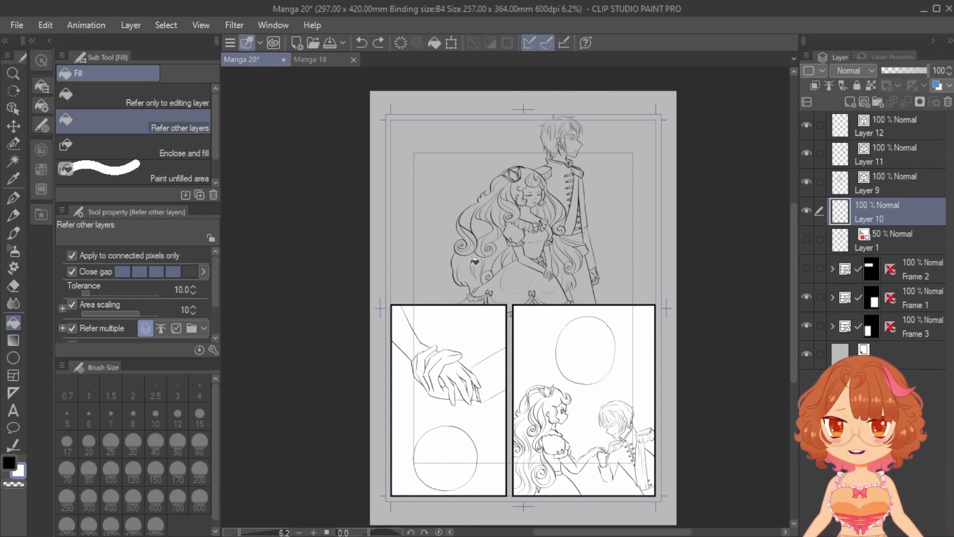
{"action": "scroll", "coordinate": [474, 261], "scroll_direction": "up", "scroll_amount": 2}
{"action": "left_click", "coordinate": [465, 239]}
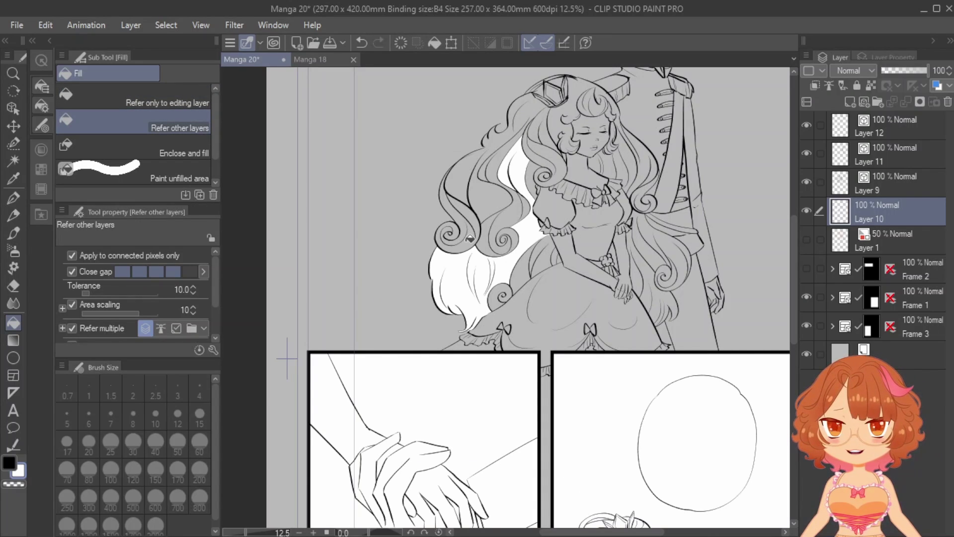
{"action": "left_click", "coordinate": [468, 235]}
{"action": "scroll", "coordinate": [453, 227], "scroll_direction": "up", "scroll_amount": 3}
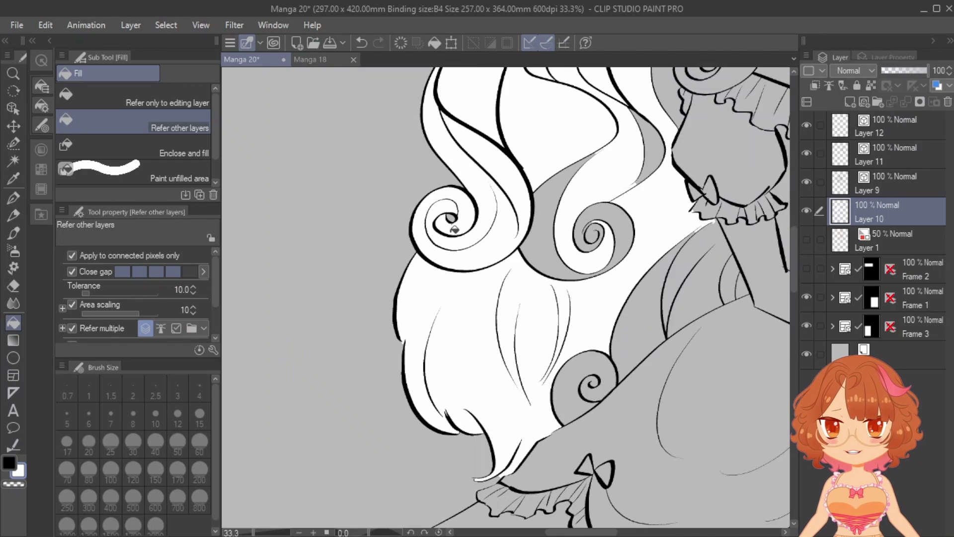
{"action": "left_click", "coordinate": [544, 223]}
{"action": "scroll", "coordinate": [544, 222], "scroll_direction": "down", "scroll_amount": 1}
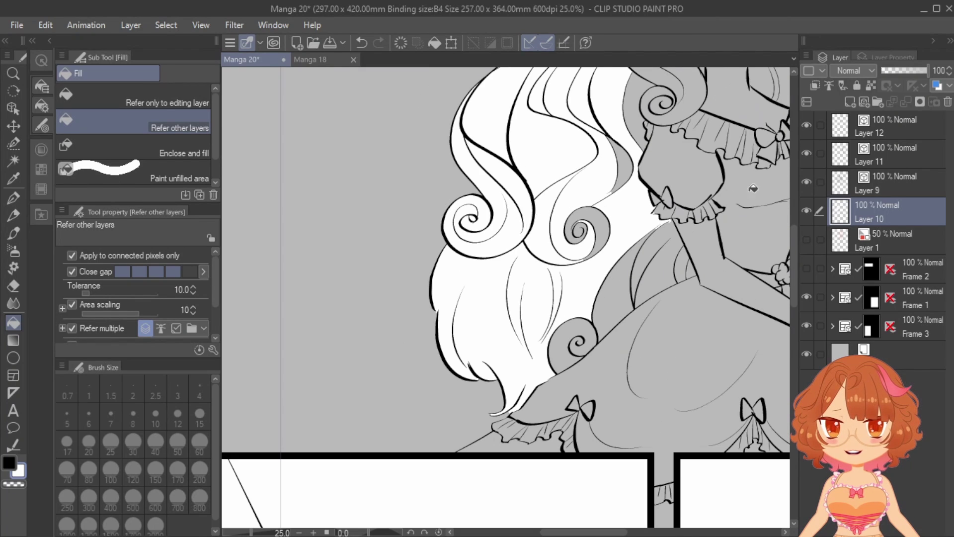
Step: Compare the white hair fill against the Layer 1 sketch and the Frame 2 panel by toggling their visibility
{"action": "left_click", "coordinate": [806, 240]}
{"action": "scroll", "coordinate": [713, 236], "scroll_direction": "down", "scroll_amount": 2}
{"action": "left_click", "coordinate": [806, 239]}
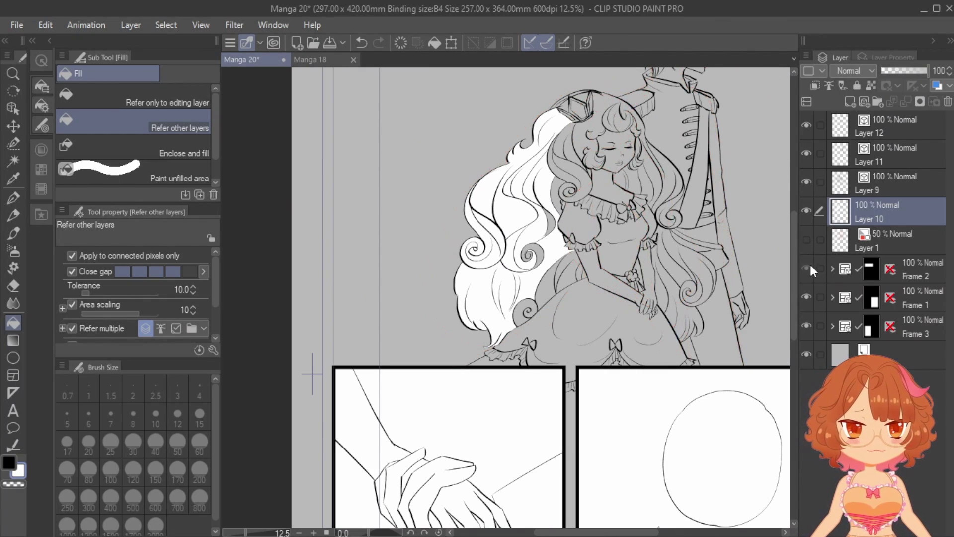
{"action": "left_click_drag", "start_coordinate": [792, 300], "coordinate": [794, 278]}
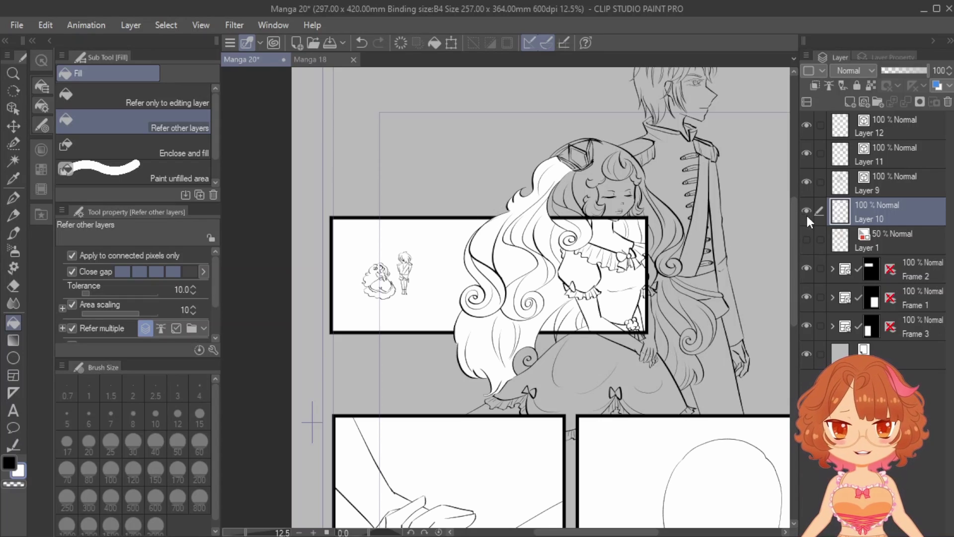
{"action": "left_click", "coordinate": [806, 268]}
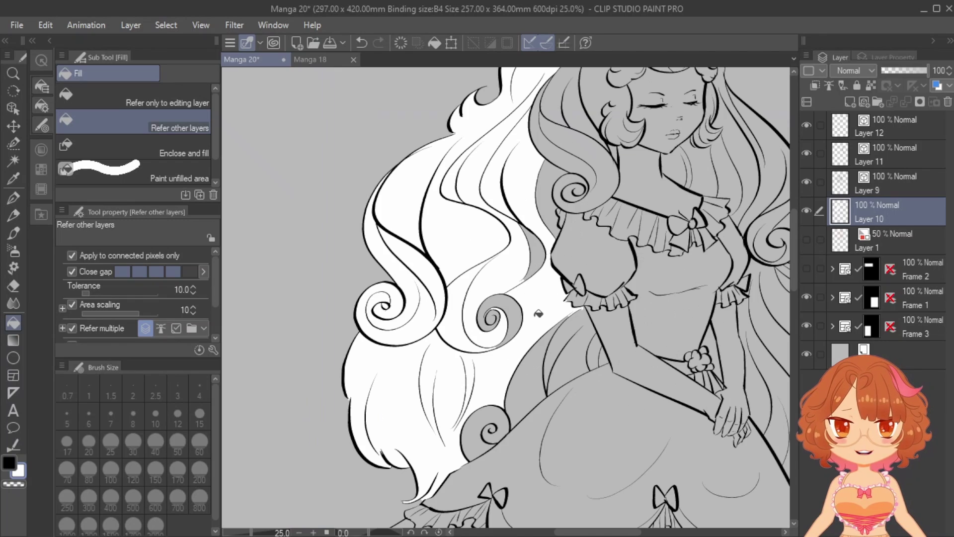
Step: Fill the woman's remaining curls, hair gaps, skin and dress with white on Layer 10 and show Frame 2 again
{"action": "scroll", "coordinate": [510, 315], "scroll_direction": "up", "scroll_amount": 3}
{"action": "left_click", "coordinate": [510, 314]}
{"action": "left_click", "coordinate": [532, 253]}
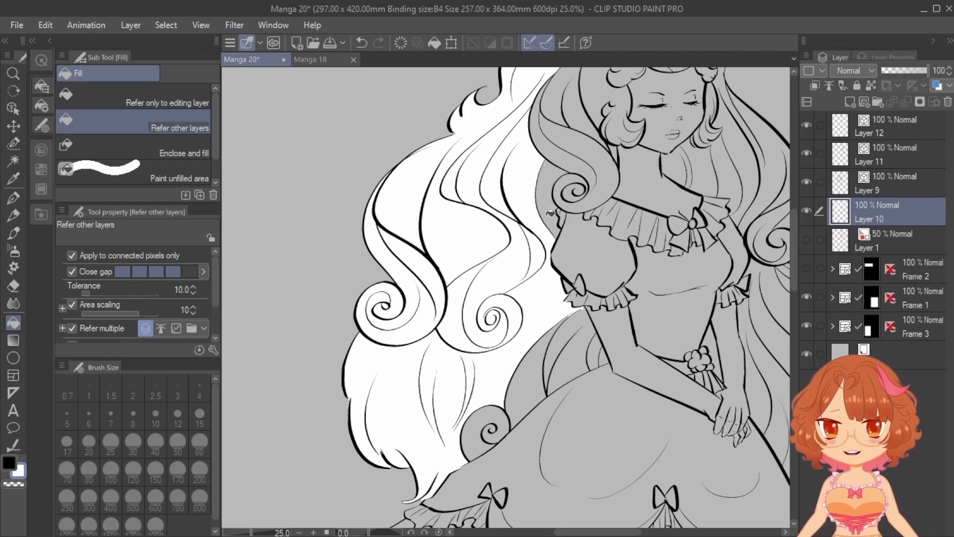
{"action": "left_click", "coordinate": [539, 238]}
{"action": "left_click", "coordinate": [481, 425]}
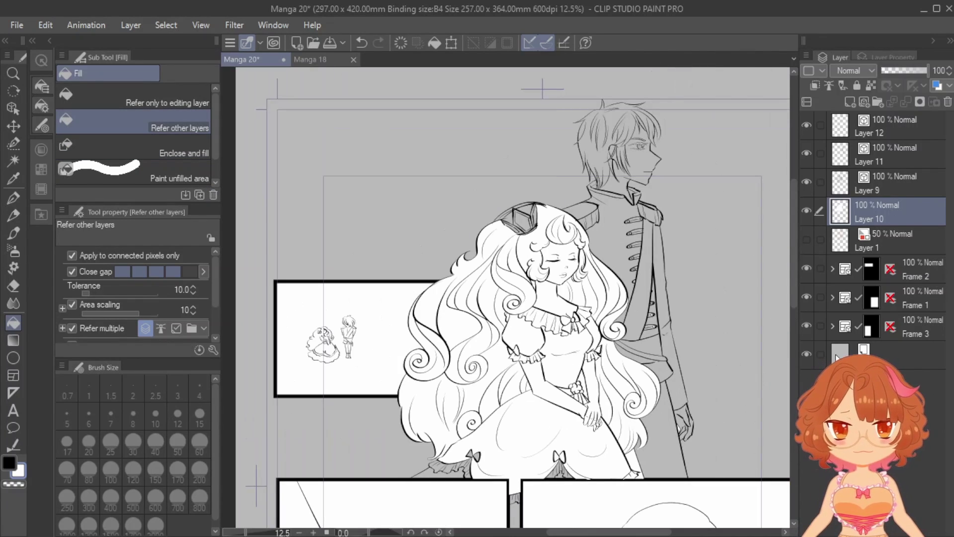
Step: Set the paper color back to white and bring the whole page into view
{"action": "double_click", "coordinate": [840, 350]}
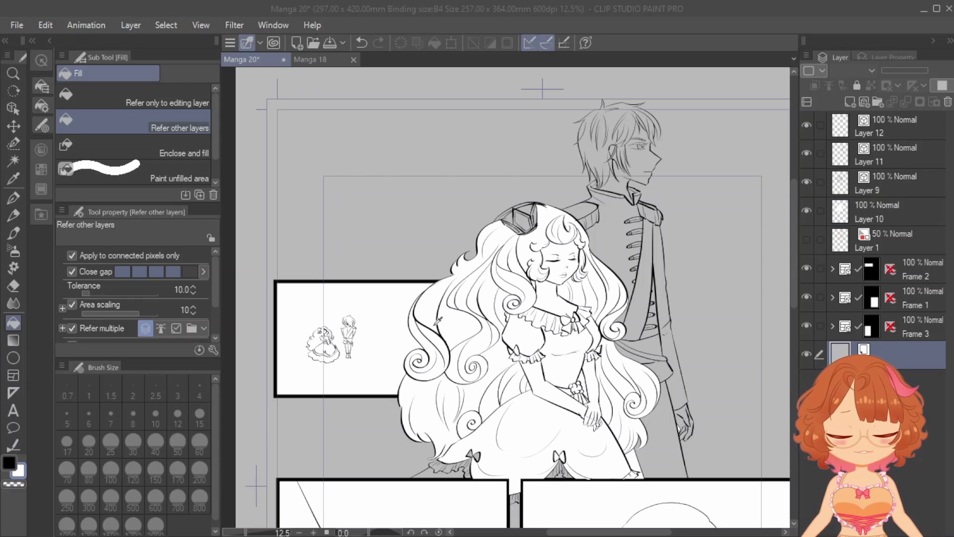
{"action": "left_click", "coordinate": [634, 122]}
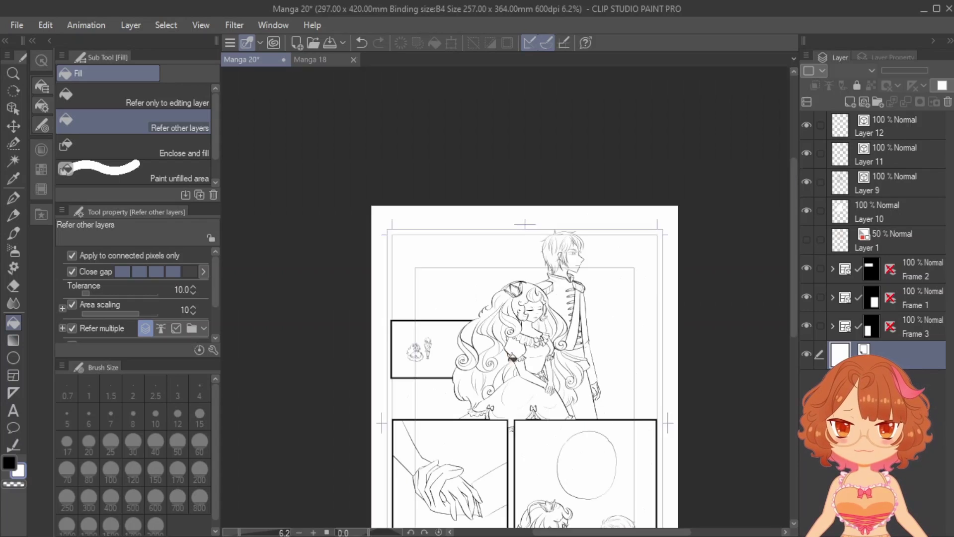
{"action": "scroll", "coordinate": [527, 343], "scroll_direction": "down", "scroll_amount": 3}
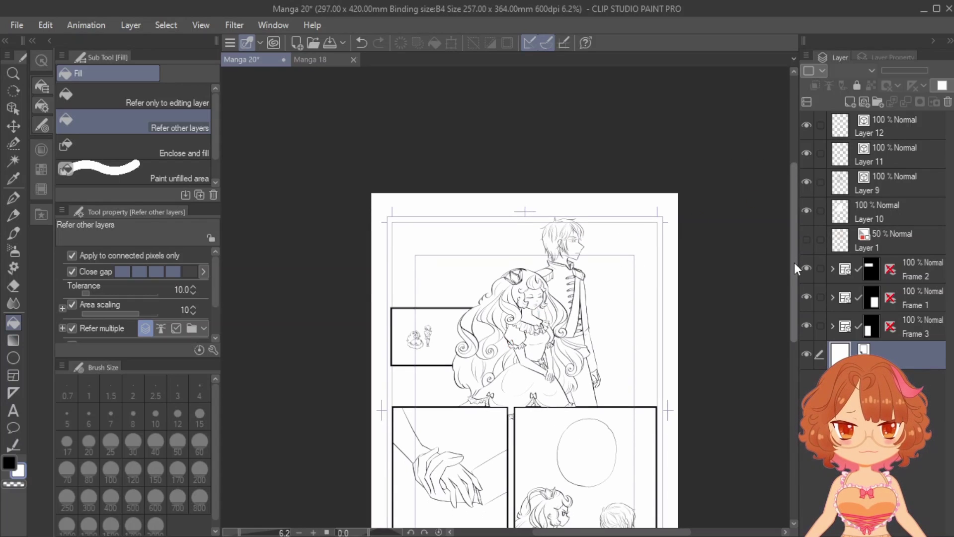
{"action": "left_click_drag", "start_coordinate": [799, 306], "coordinate": [804, 367]}
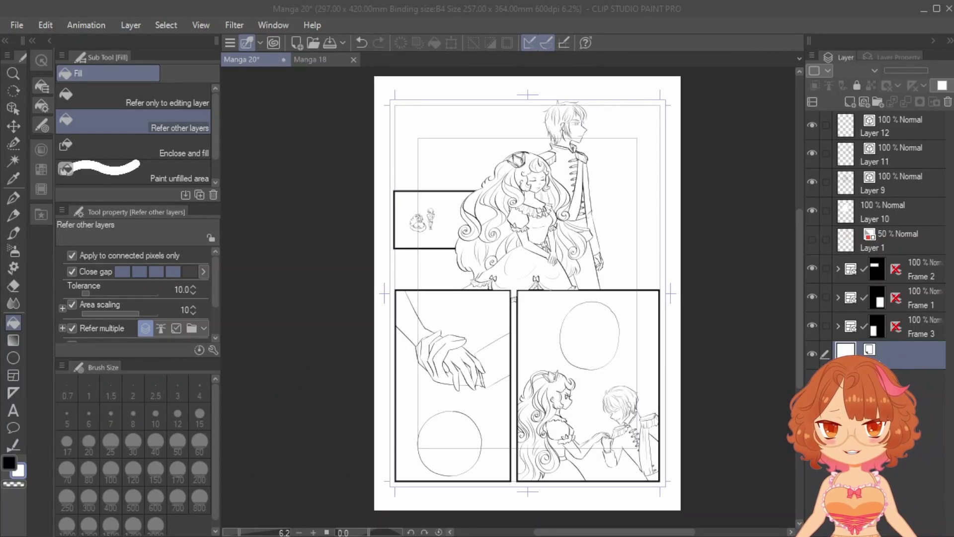
{"action": "left_click", "coordinate": [791, 393]}
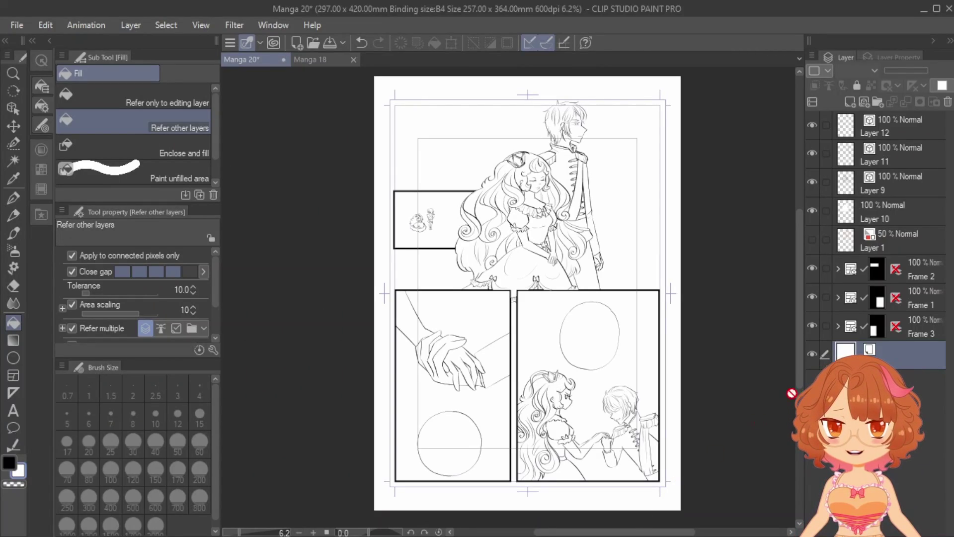
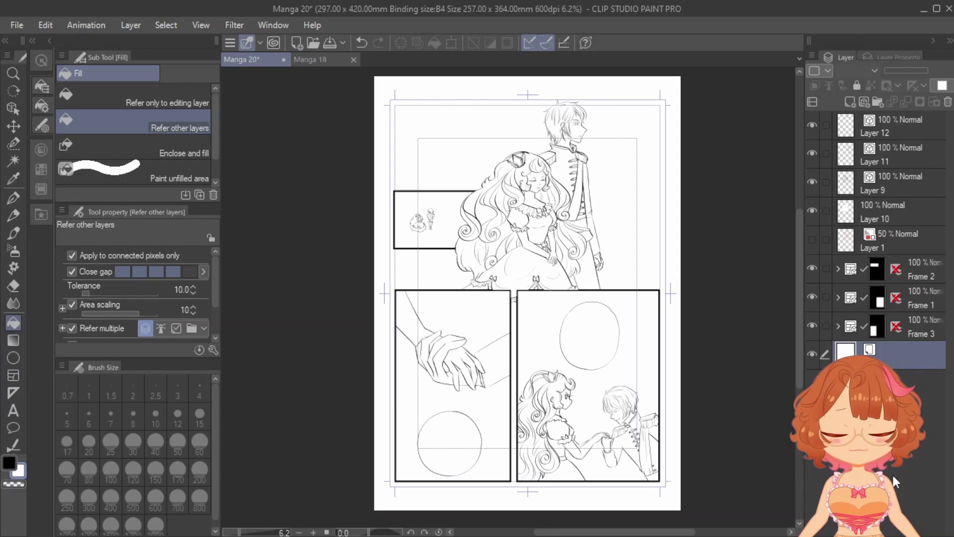
Step: Examine the inked tiny couple in the small upper panel and the princess and prince in the Frame 1 panel close up
{"action": "scroll", "coordinate": [412, 219], "scroll_direction": "up", "scroll_amount": 3}
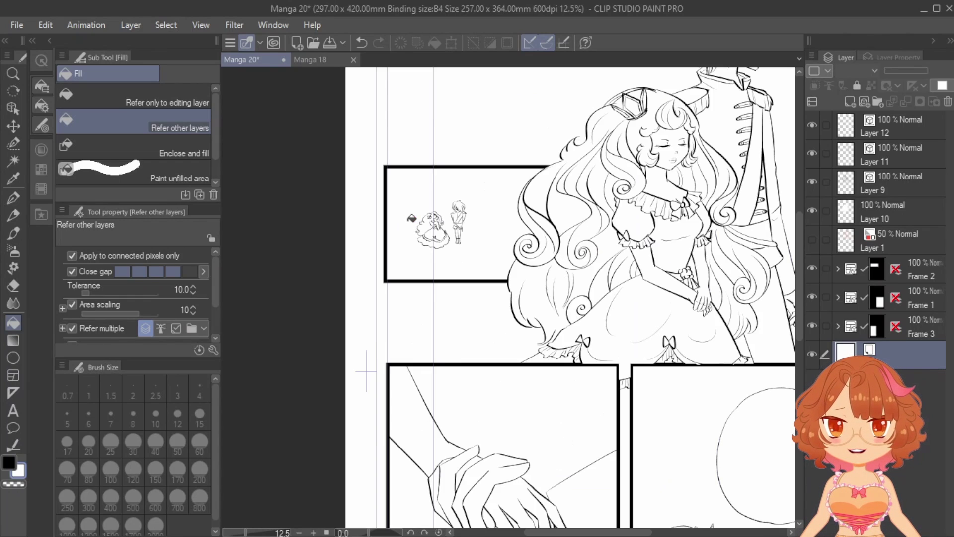
{"action": "scroll", "coordinate": [411, 219], "scroll_direction": "up", "scroll_amount": 4}
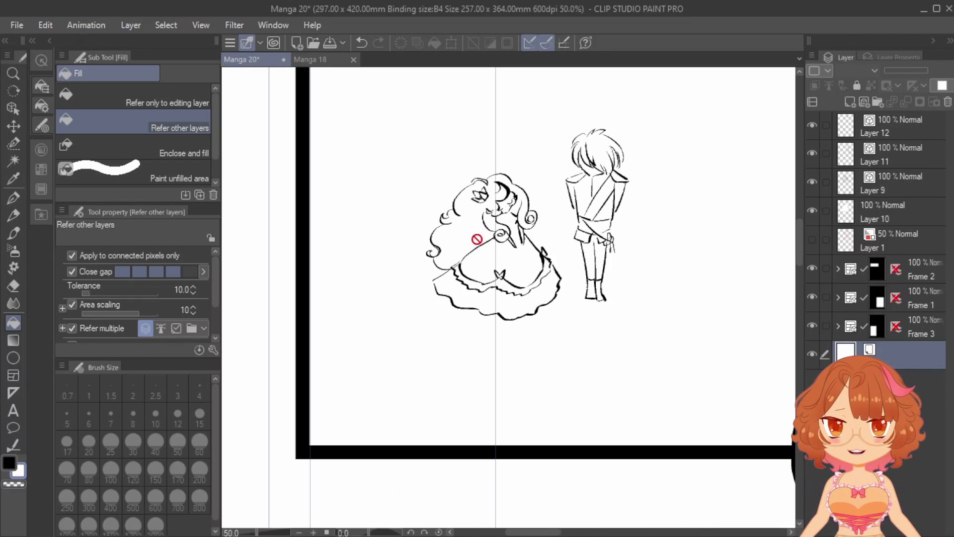
{"action": "scroll", "coordinate": [430, 315], "scroll_direction": "down", "scroll_amount": 2}
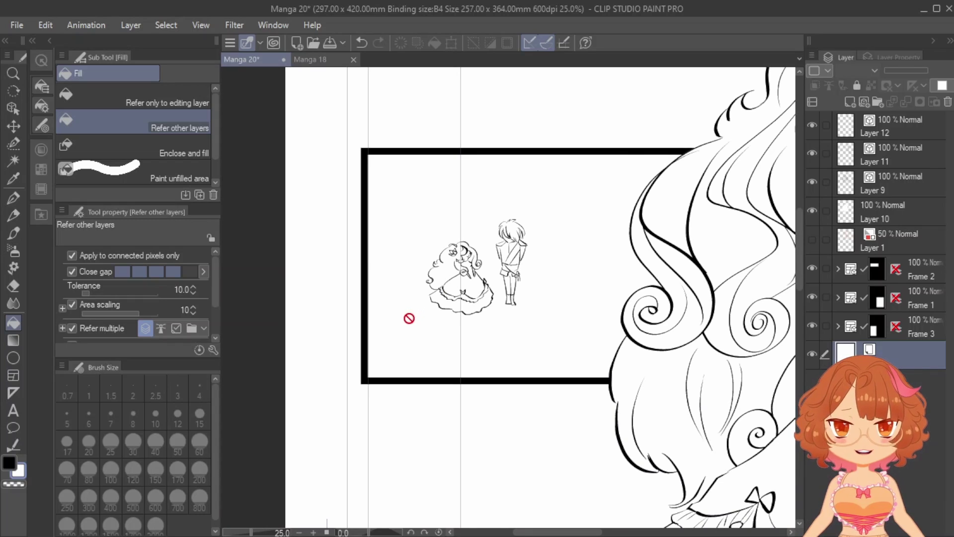
{"action": "scroll", "coordinate": [409, 318], "scroll_direction": "down", "scroll_amount": 1}
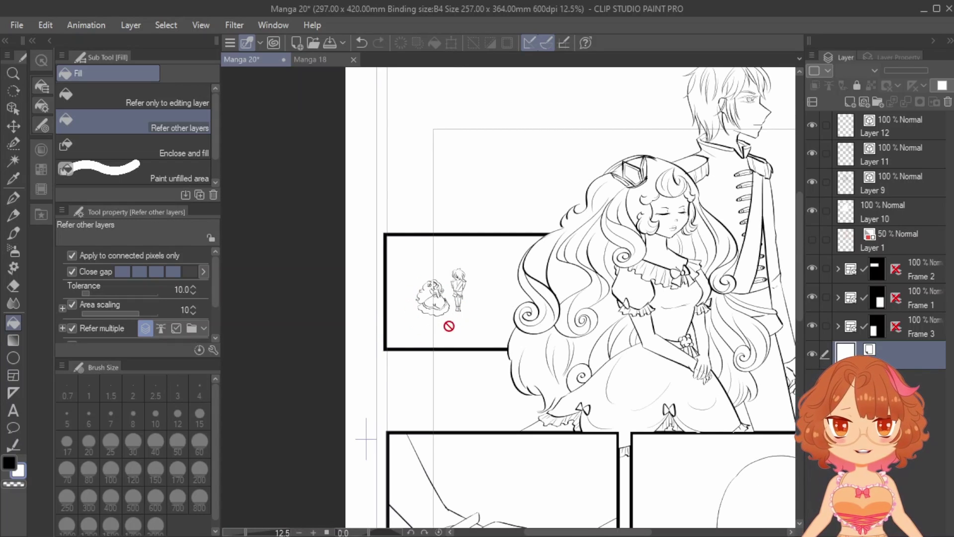
{"action": "scroll", "coordinate": [362, 332], "scroll_direction": "down", "scroll_amount": 1}
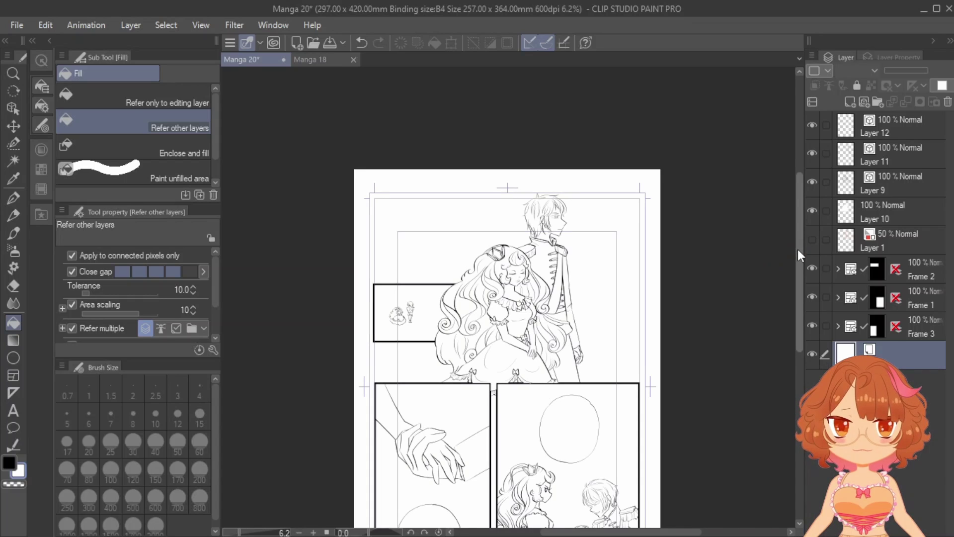
{"action": "left_click_drag", "start_coordinate": [797, 249], "coordinate": [809, 296]}
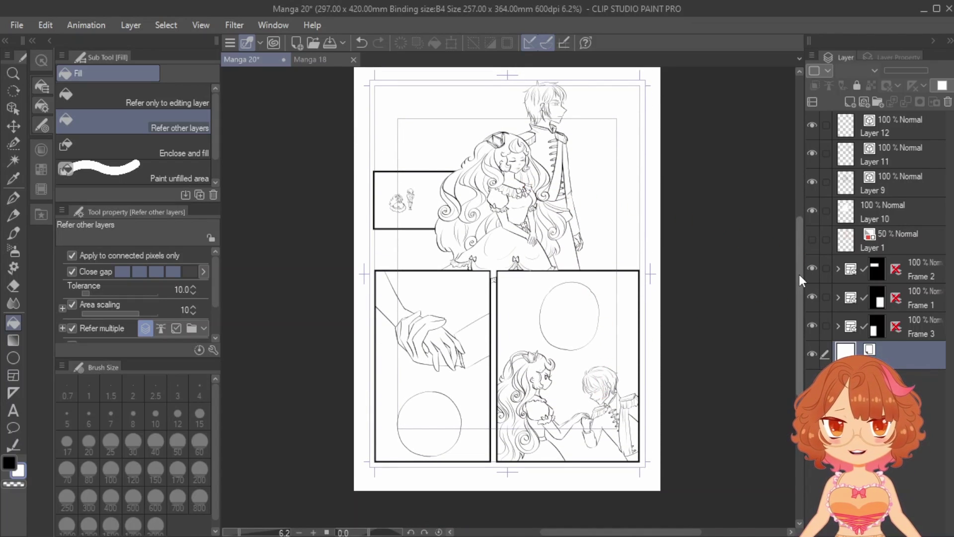
{"action": "left_click_drag", "start_coordinate": [798, 274], "coordinate": [799, 263]}
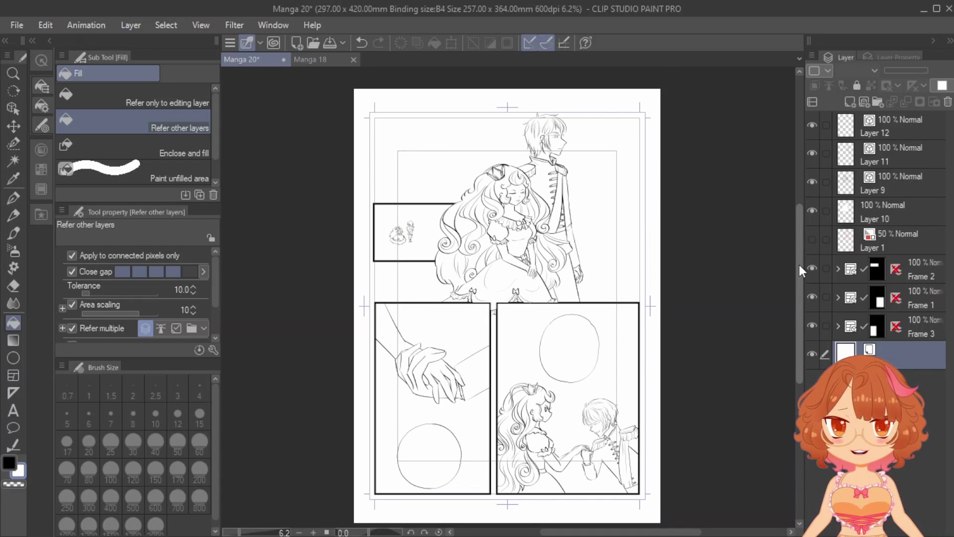
{"action": "left_click_drag", "start_coordinate": [800, 264], "coordinate": [797, 310]}
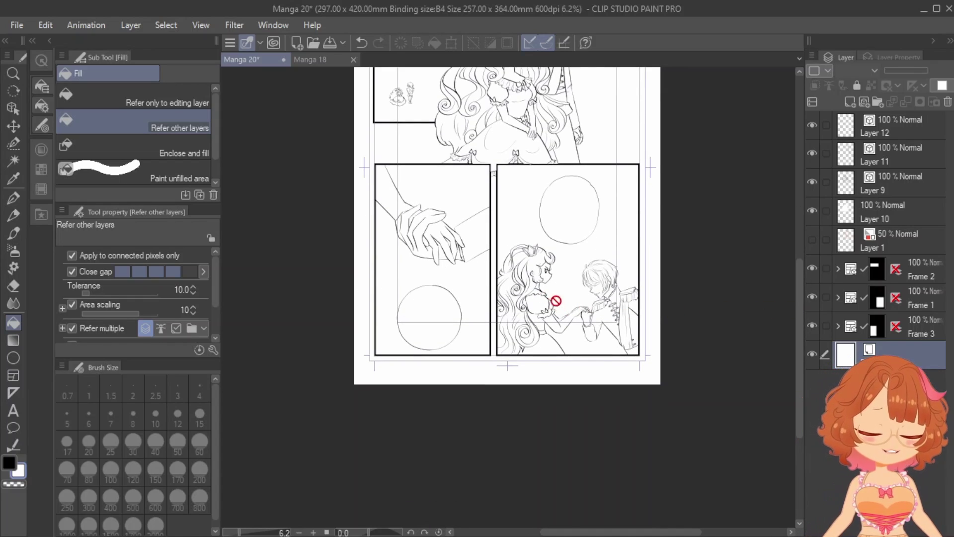
{"action": "scroll", "coordinate": [555, 301], "scroll_direction": "up", "scroll_amount": 7}
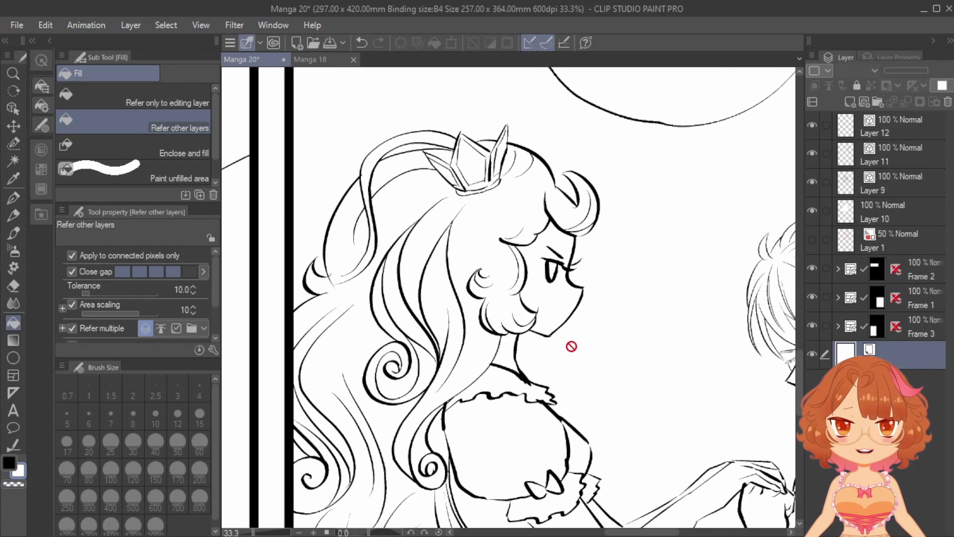
{"action": "scroll", "coordinate": [571, 346], "scroll_direction": "down", "scroll_amount": 4}
{"action": "scroll", "coordinate": [494, 344], "scroll_direction": "up", "scroll_amount": 3}
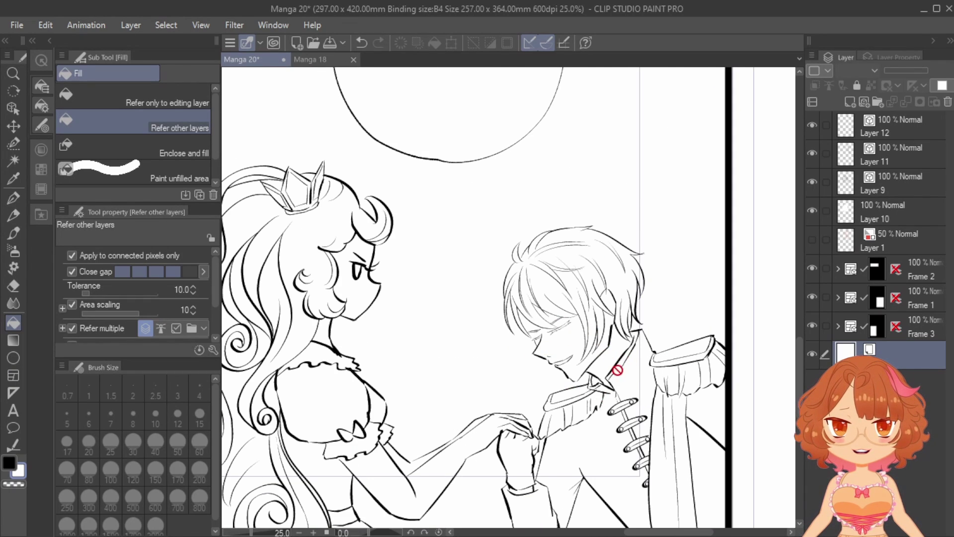
{"action": "scroll", "coordinate": [617, 370], "scroll_direction": "down", "scroll_amount": 5}
{"action": "left_click_drag", "start_coordinate": [800, 339], "coordinate": [791, 296]}
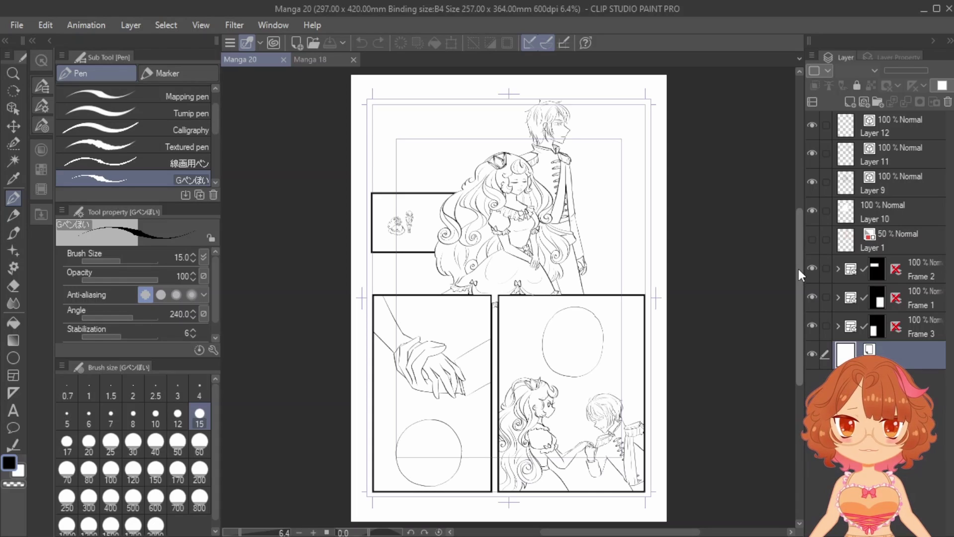
Step: Check the Layer 11 line art around the large couple by toggling its visibility and compare it with the whole page
{"action": "left_click", "coordinate": [890, 156]}
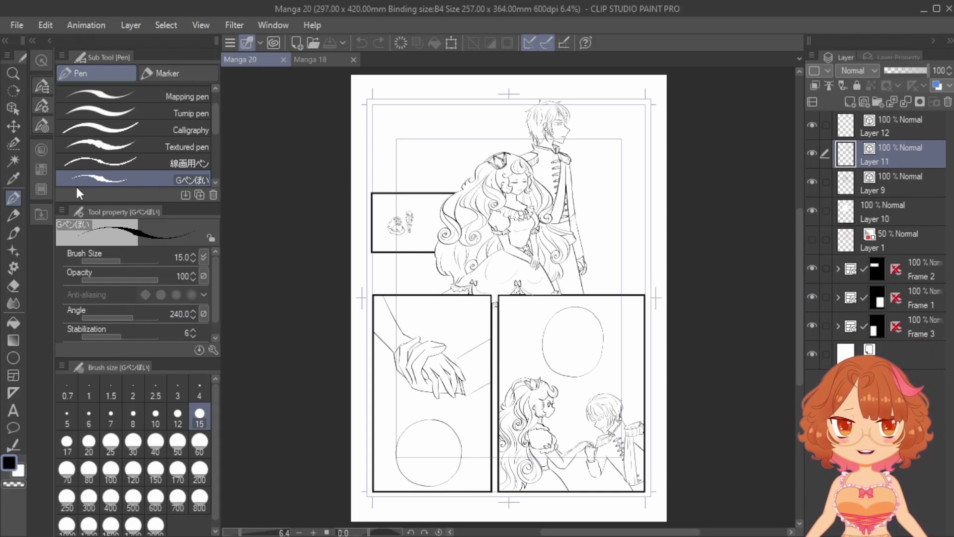
{"action": "scroll", "coordinate": [539, 184], "scroll_direction": "up", "scroll_amount": 2}
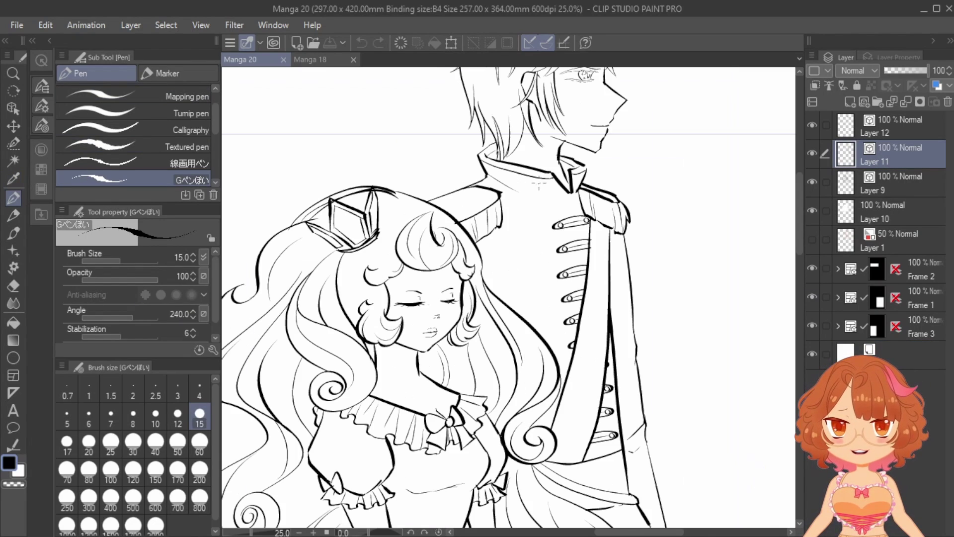
{"action": "left_click", "coordinate": [812, 151]}
{"action": "left_click", "coordinate": [812, 152]}
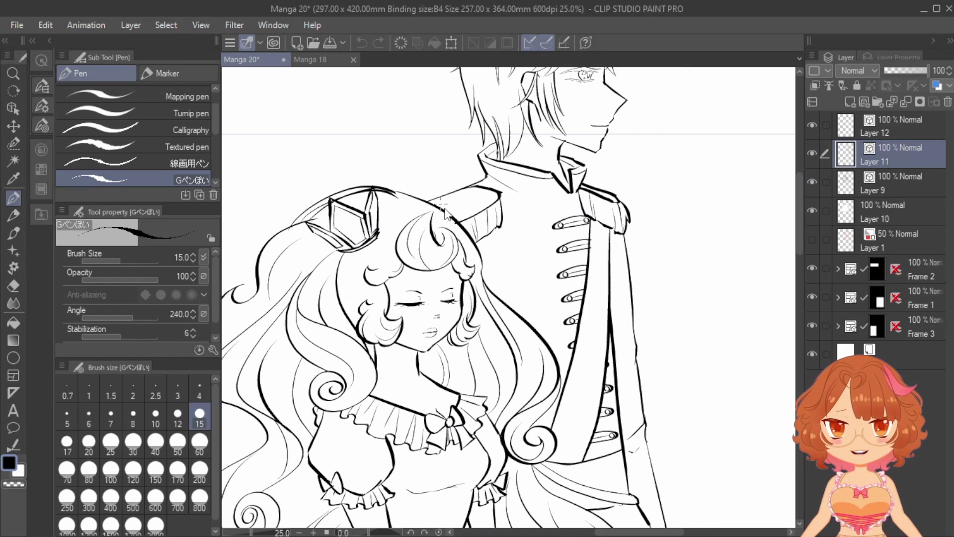
{"action": "scroll", "coordinate": [443, 211], "scroll_direction": "up", "scroll_amount": 1}
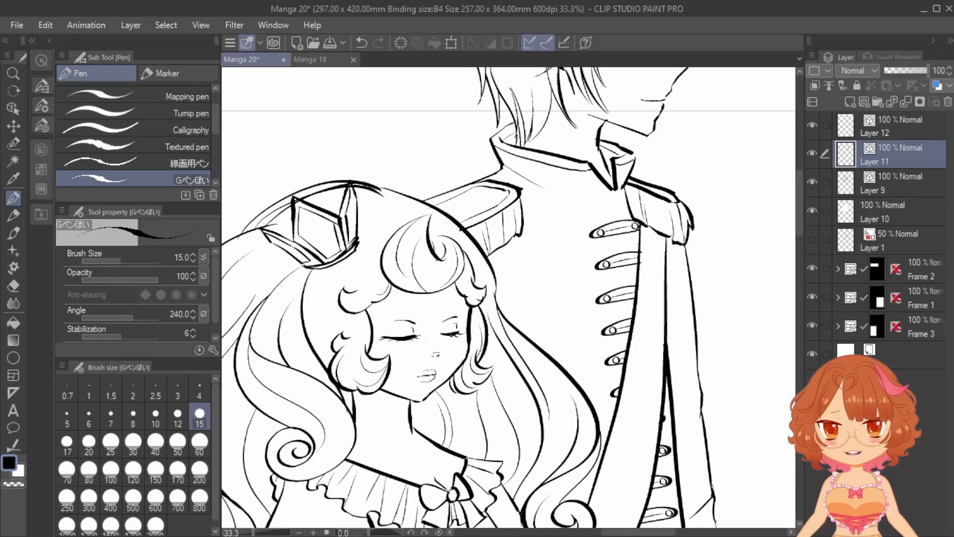
{"action": "scroll", "coordinate": [455, 203], "scroll_direction": "down", "scroll_amount": 7}
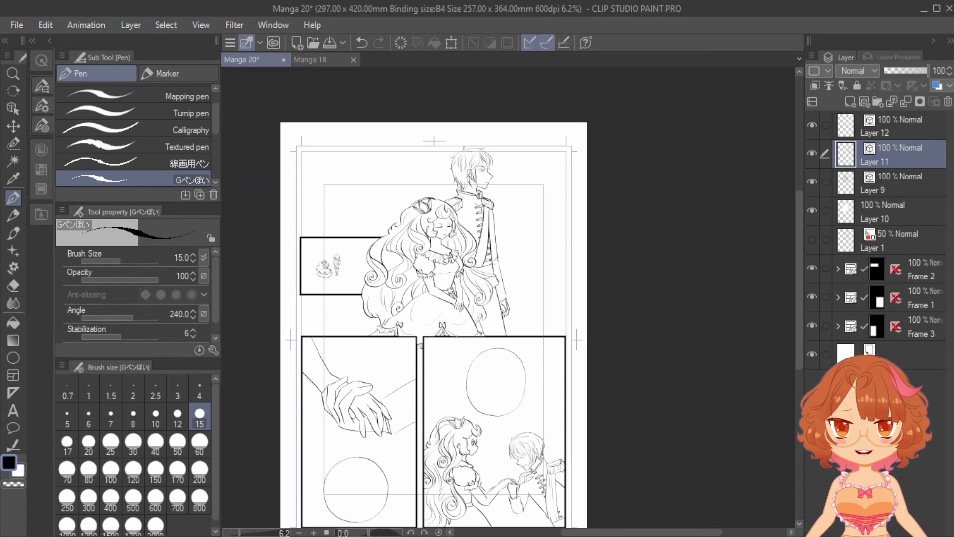
{"action": "scroll", "coordinate": [799, 243], "scroll_direction": "down", "scroll_amount": 1}
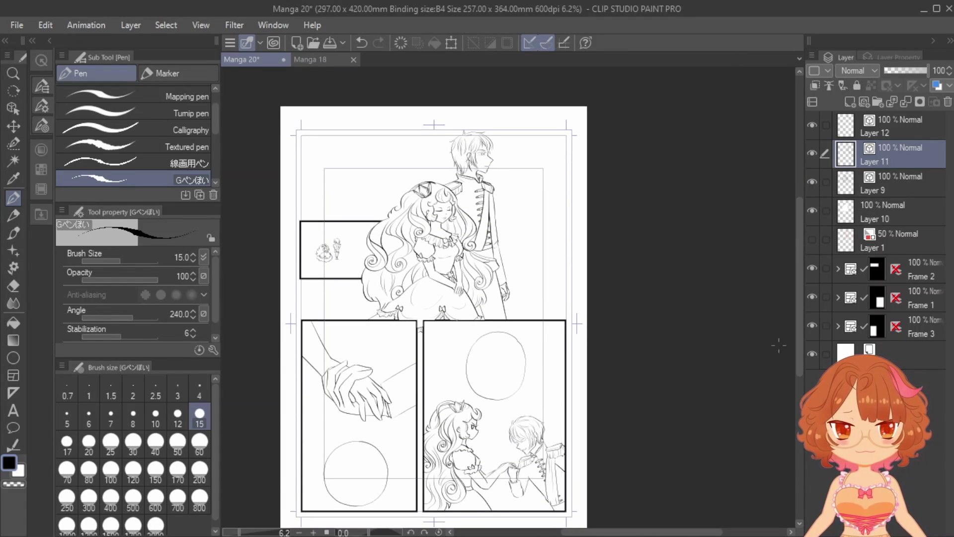
{"action": "left_click_drag", "start_coordinate": [688, 535], "coordinate": [669, 532]}
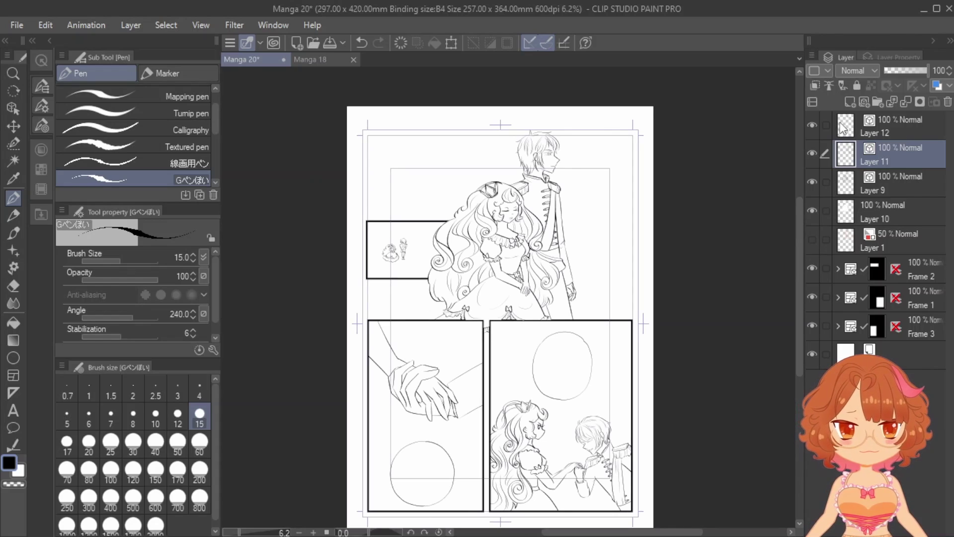
{"action": "scroll", "coordinate": [799, 277], "scroll_direction": "down", "scroll_amount": 1}
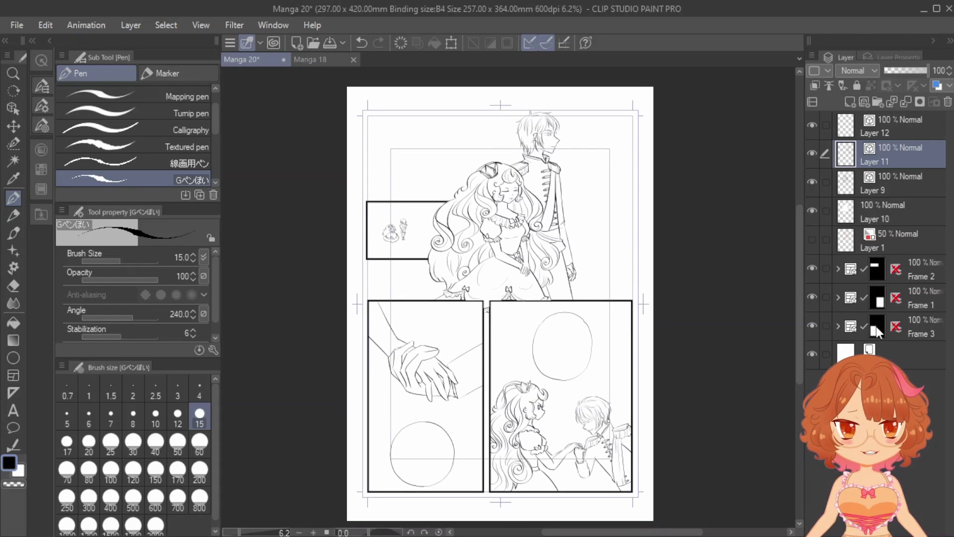
Step: Expand the Frame 1 folder, select the layer beneath Layer 8, and choose the C-キラチカブラシ sparkle brush from the downloaded materials
{"action": "left_click", "coordinate": [903, 333]}
{"action": "left_click", "coordinate": [911, 298]}
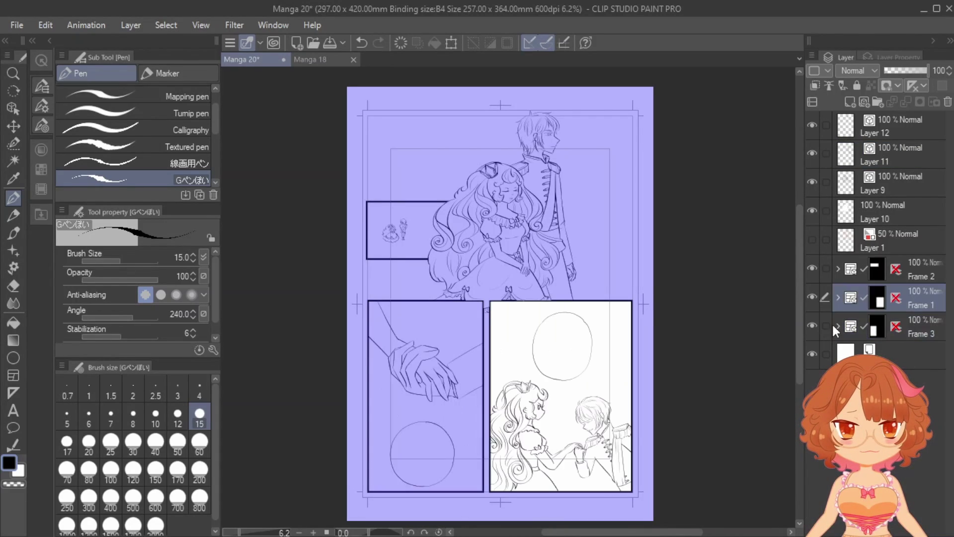
{"action": "left_click", "coordinate": [837, 297]}
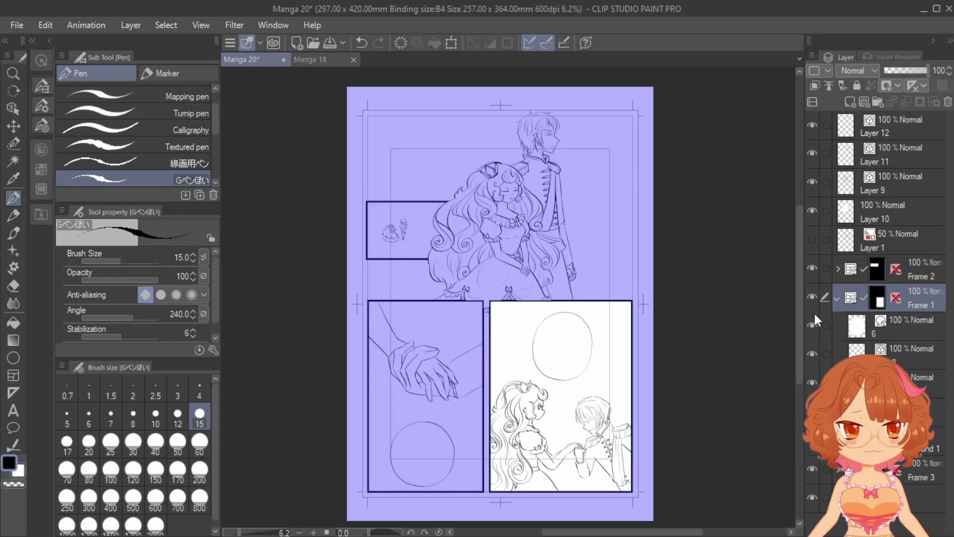
{"action": "scroll", "coordinate": [798, 333], "scroll_direction": "down", "scroll_amount": 2}
{"action": "left_click", "coordinate": [924, 384]}
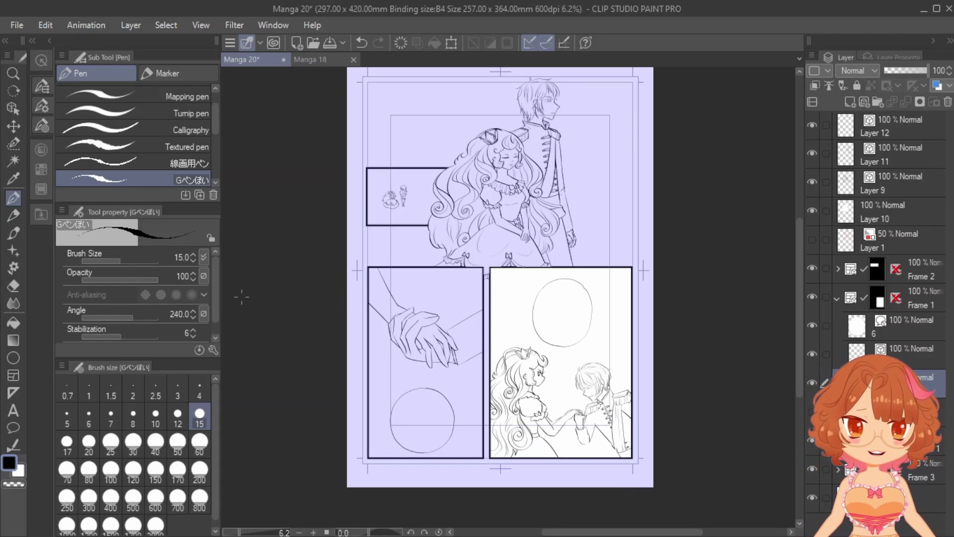
{"action": "left_click", "coordinate": [42, 216]}
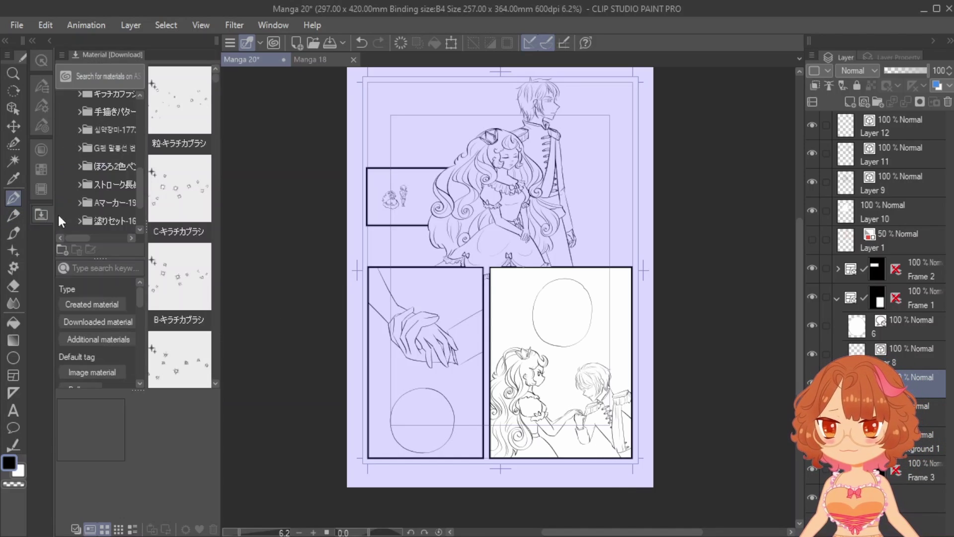
{"action": "left_click", "coordinate": [198, 216]}
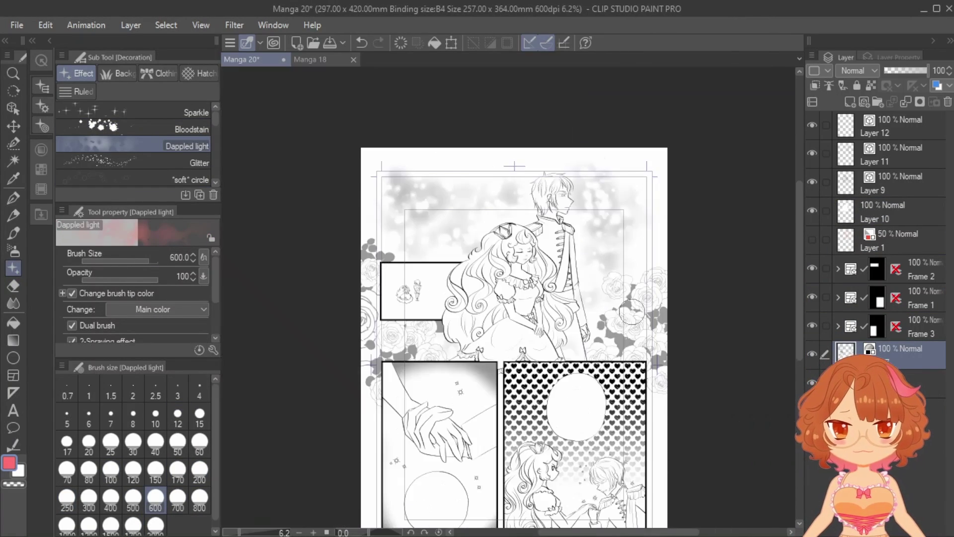
Step: Save the Manga 20 page with its background effects and bring the whole page into view
{"action": "left_click_drag", "start_coordinate": [799, 311], "coordinate": [799, 343]}
{"action": "key", "text": "ctrl+s"}
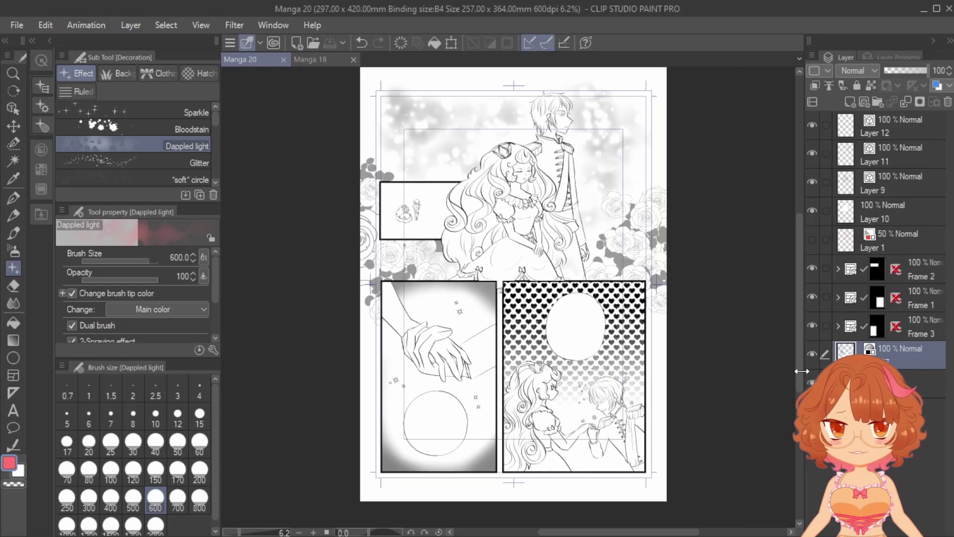
{"action": "scroll", "coordinate": [800, 369], "scroll_direction": "up", "scroll_amount": 1}
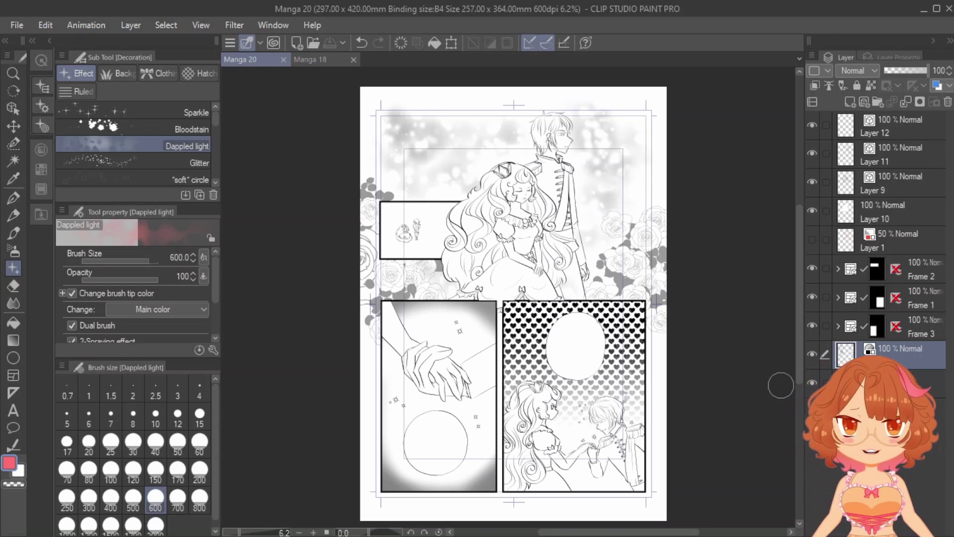
Step: Select the balloon layer inside the Frame 3 folder and set the main drawing color to black
{"action": "left_click", "coordinate": [837, 326]}
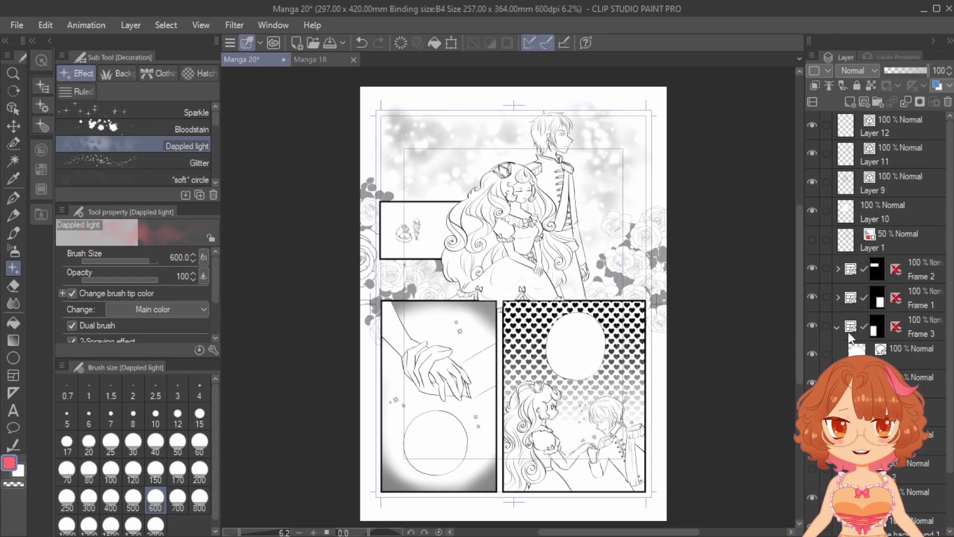
{"action": "left_click", "coordinate": [888, 355]}
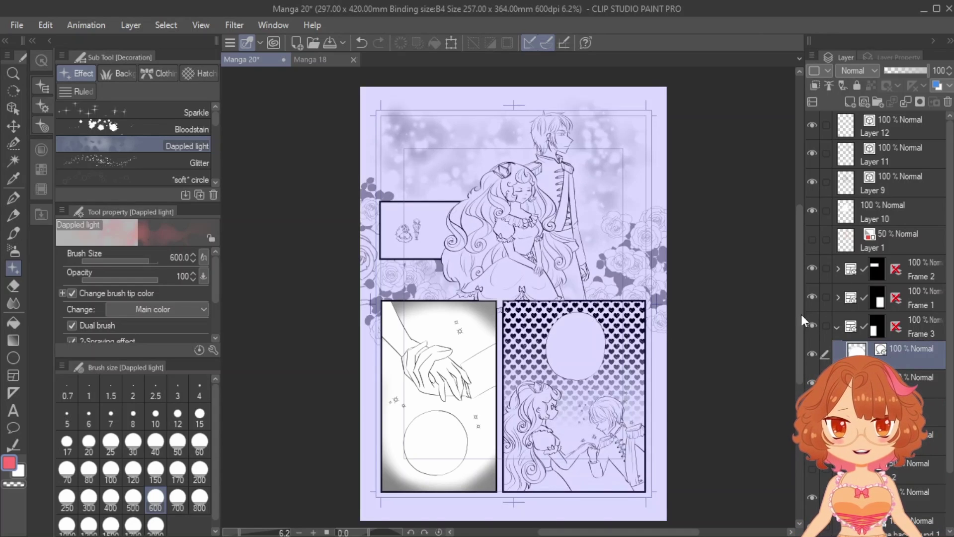
{"action": "left_click_drag", "start_coordinate": [801, 314], "coordinate": [800, 349]}
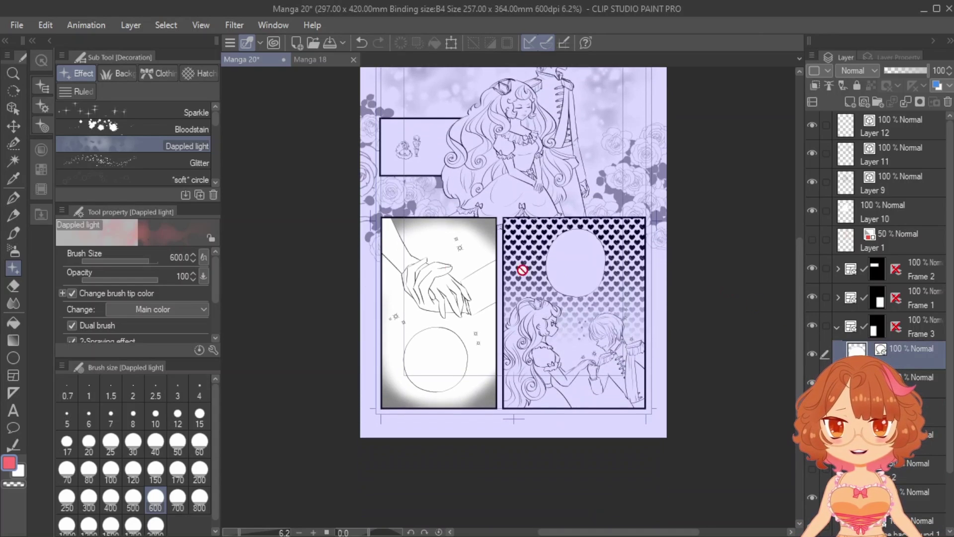
{"action": "left_click", "coordinate": [9, 464]}
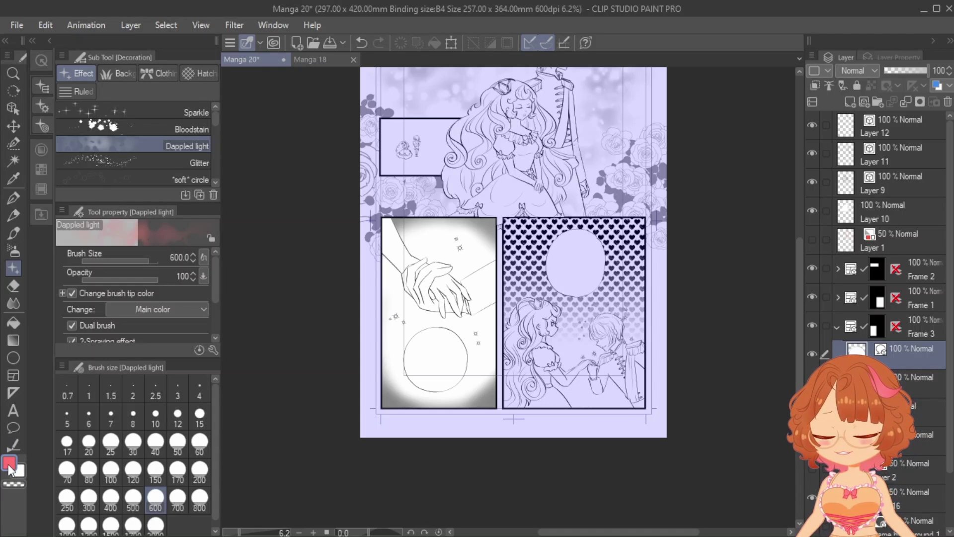
{"action": "left_click_drag", "start_coordinate": [341, 291], "coordinate": [411, 330]}
{"action": "left_click", "coordinate": [636, 117]}
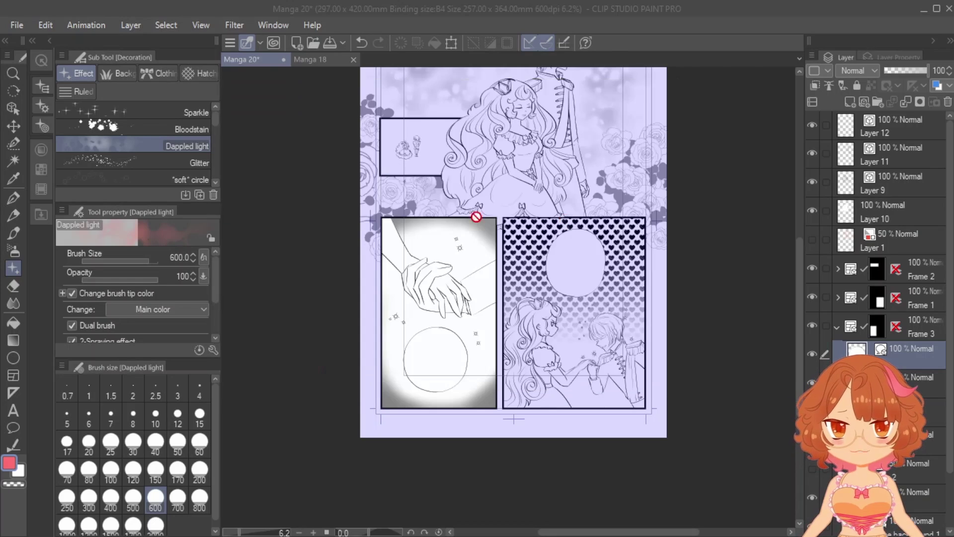
Step: Letter the Frame 3 balloon with "Your skin is as soft and pale as a water lily." in black Laffayette Comic Pro, size 17
{"action": "left_click", "coordinate": [13, 410]}
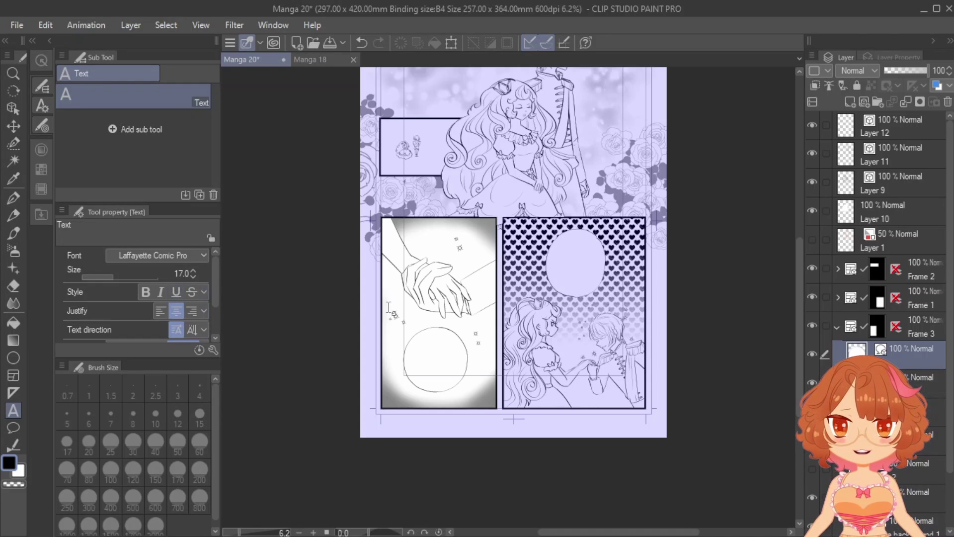
{"action": "scroll", "coordinate": [407, 370], "scroll_direction": "up", "scroll_amount": 2}
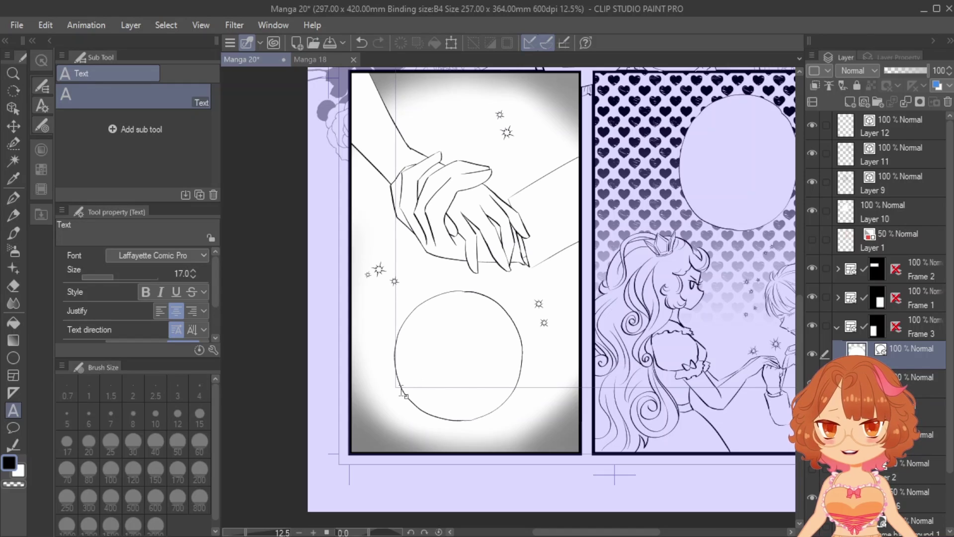
{"action": "left_click", "coordinate": [436, 344]}
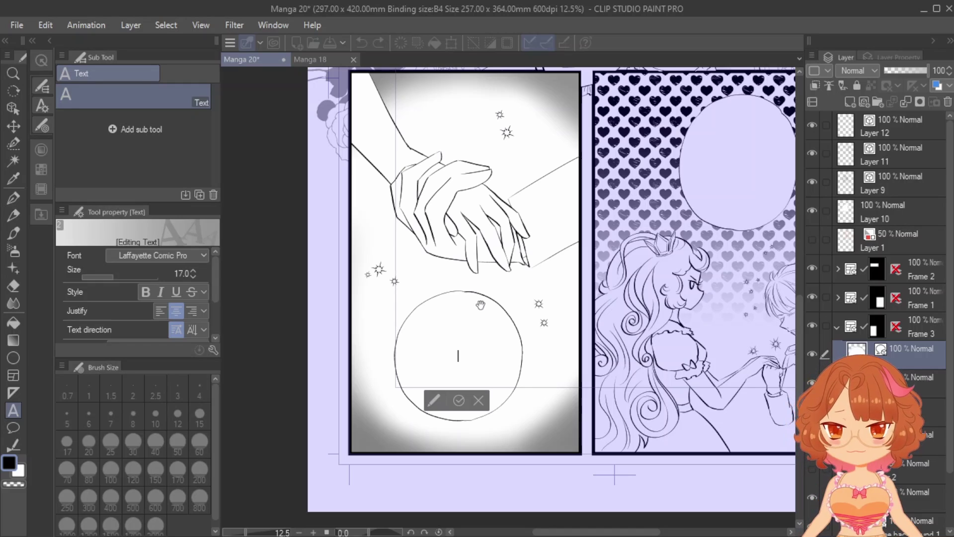
{"action": "type", "text": "YOUR"}
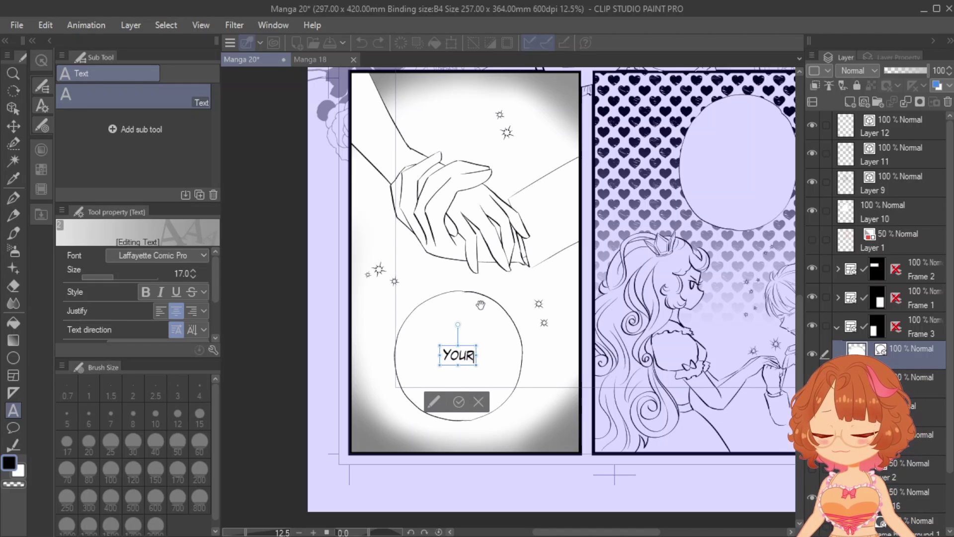
{"action": "type", "text": " SKIN IS"}
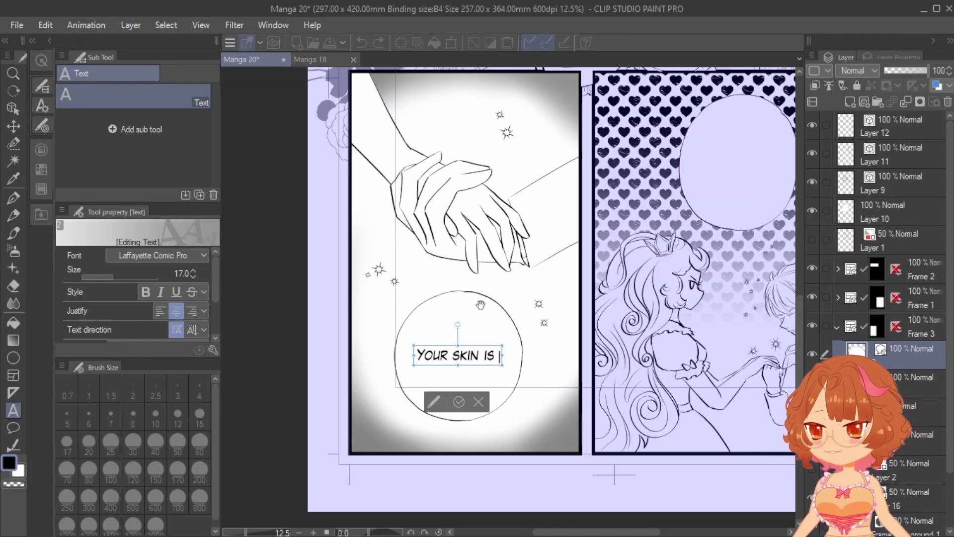
{"action": "type", "text": "AS "}
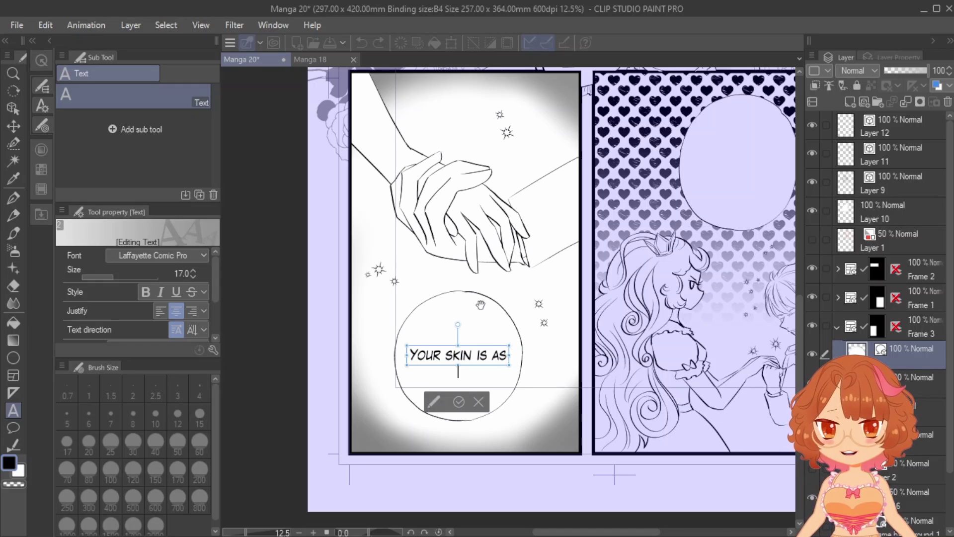
{"action": "type", "text": "SOFT AND P"}
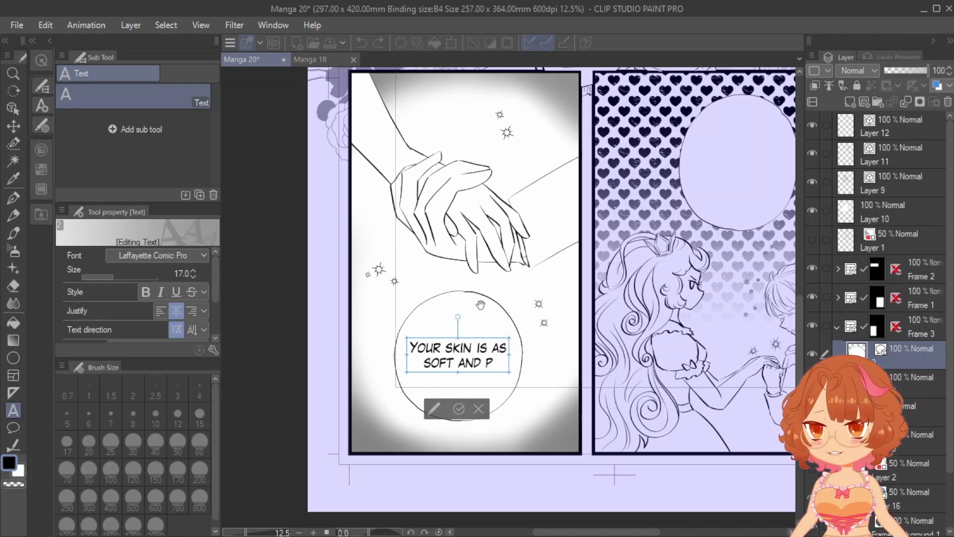
{"action": "type", "text": "ALE AS "}
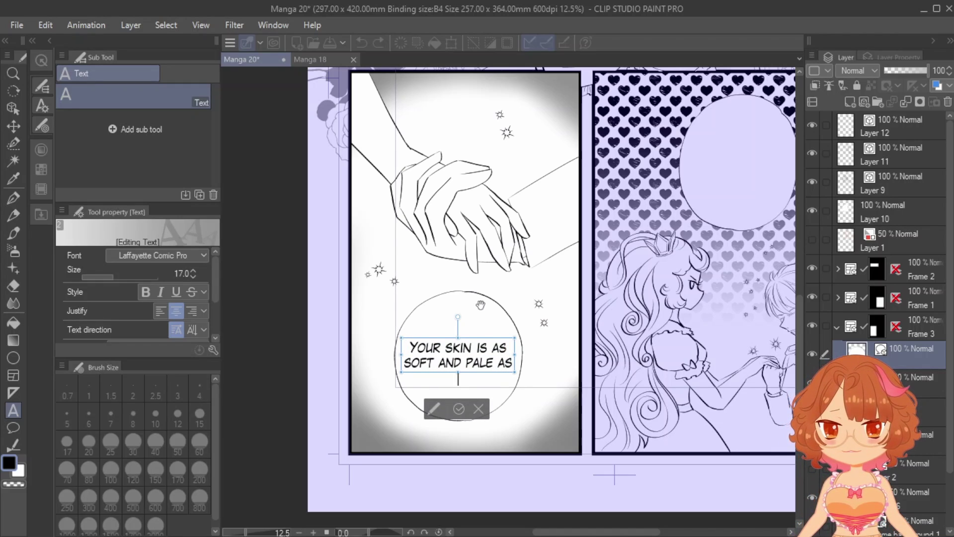
{"action": "type", "text": "A WATER LILY."}
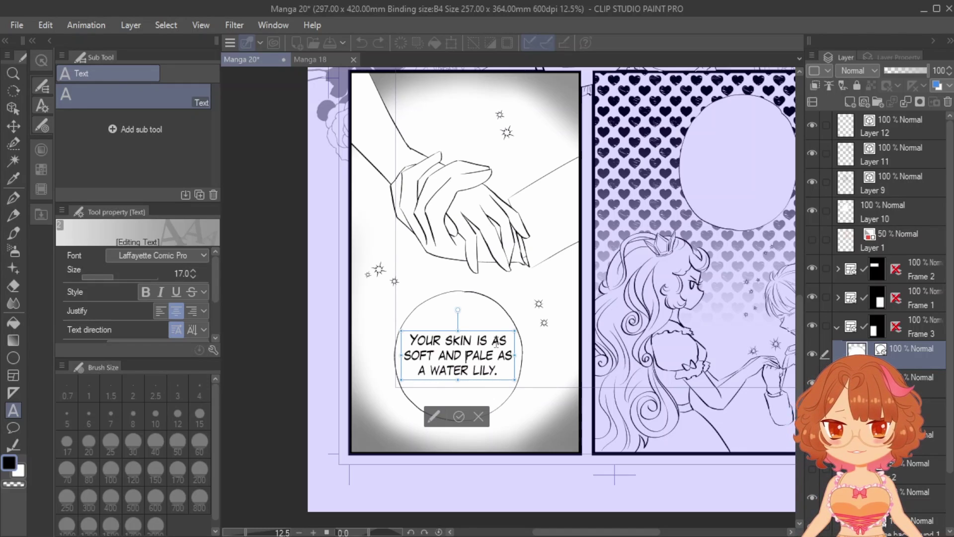
Step: Break the water lily text into five lines, center it inside the round balloon, and commit it
{"action": "key", "text": "Return"}
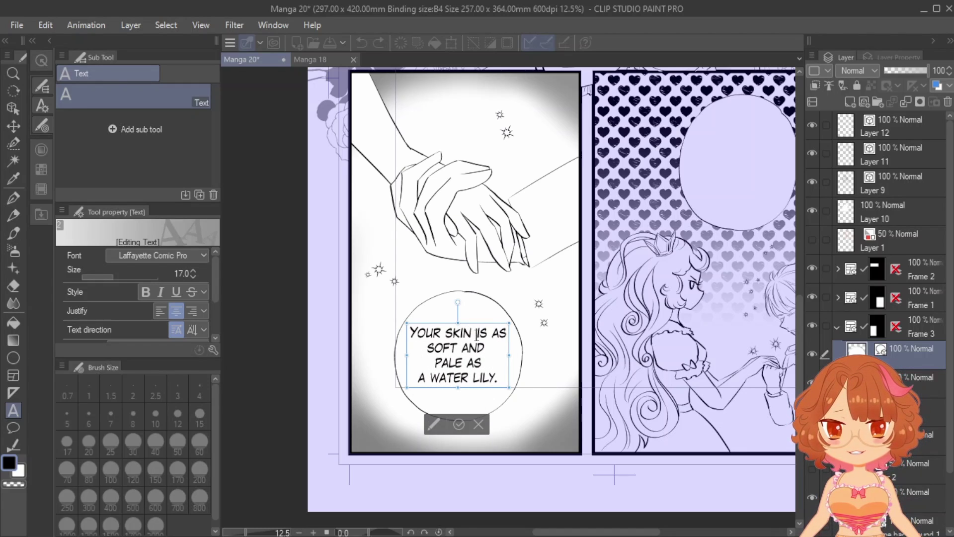
{"action": "key", "text": "Return"}
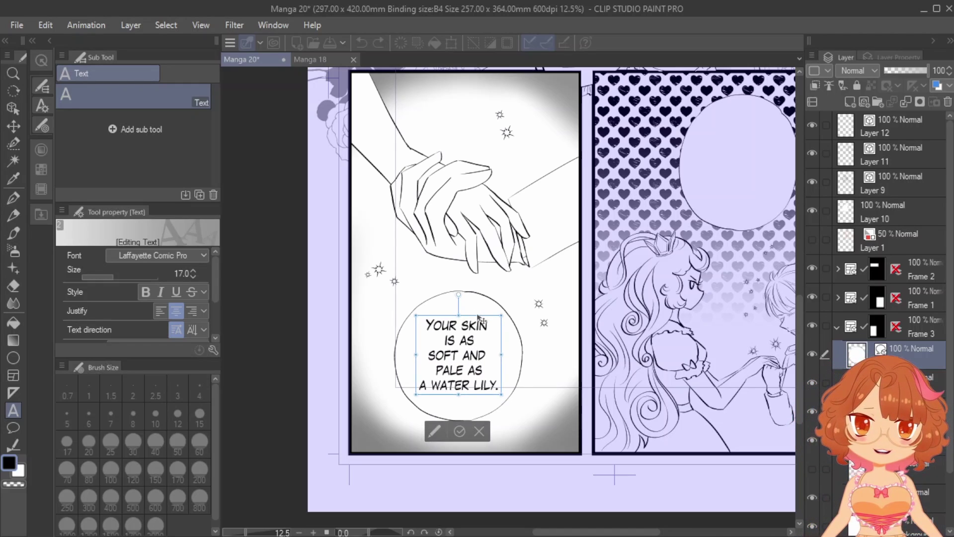
{"action": "left_click", "coordinate": [476, 342]}
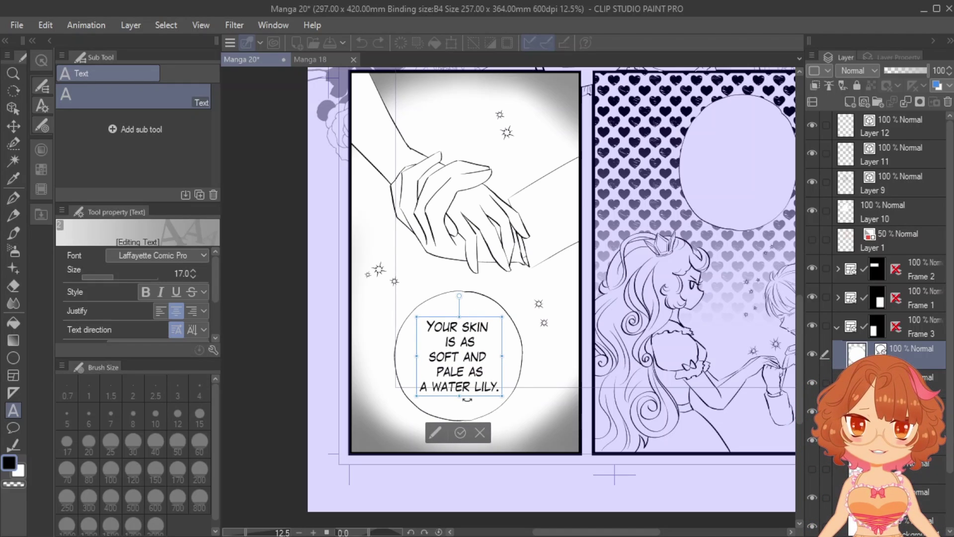
{"action": "left_click", "coordinate": [462, 432]}
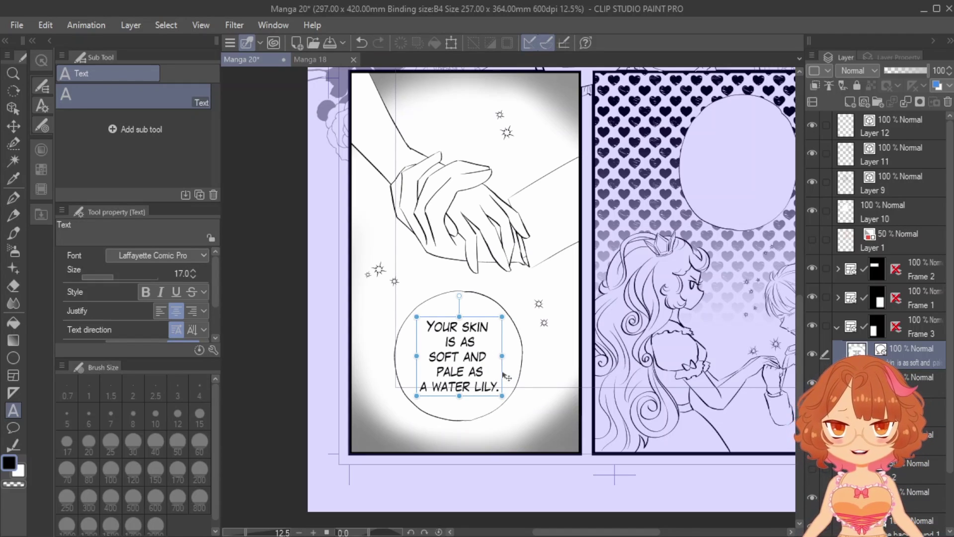
Step: Try to enlarge the water lily text to fill its balloon, and undo the resizing
{"action": "mouse_move", "coordinate": [501, 315]}
{"action": "left_mouse_down"}
{"action": "mouse_move", "coordinate": [532, 278]}
{"action": "mouse_move", "coordinate": [503, 298]}
{"action": "mouse_move", "coordinate": [512, 313]}
{"action": "mouse_move", "coordinate": [493, 306]}
{"action": "left_mouse_up"}
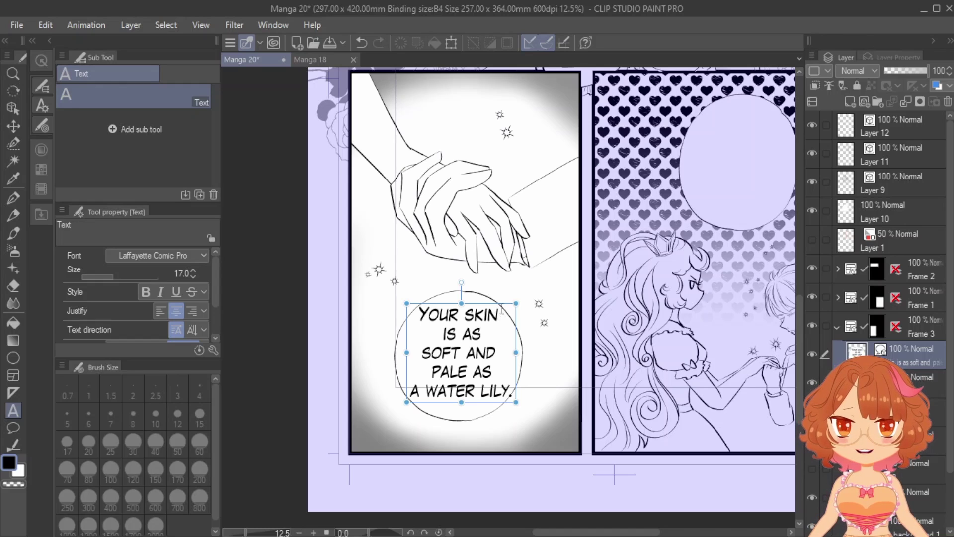
{"action": "scroll", "coordinate": [496, 305], "scroll_direction": "up", "scroll_amount": 4}
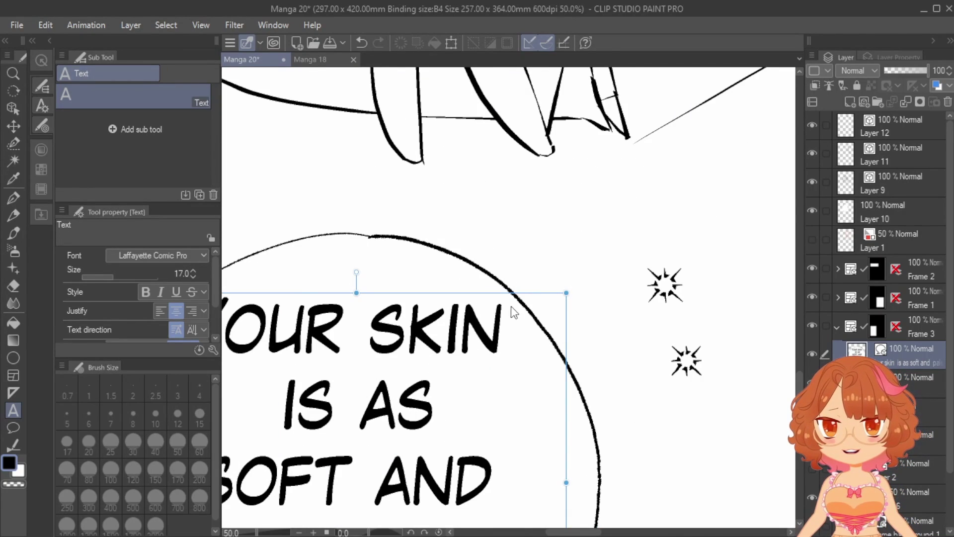
{"action": "scroll", "coordinate": [514, 312], "scroll_direction": "down", "scroll_amount": 2}
{"action": "key", "text": "ctrl+z"}
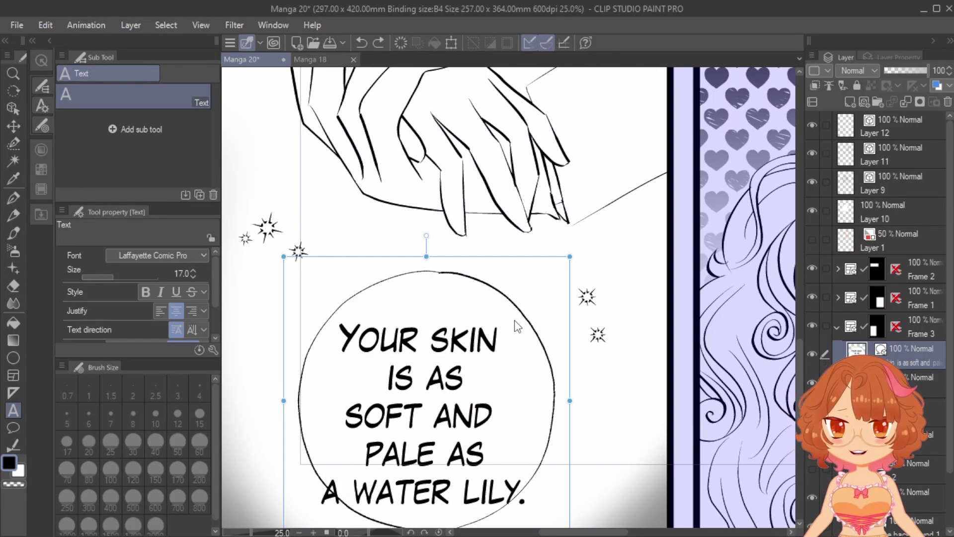
{"action": "key", "text": "ctrl+z"}
{"action": "key", "text": "ctrl+z"}
{"action": "key", "text": "ctrl+z"}
{"action": "key", "text": "ctrl+z"}
{"action": "key", "text": "ctrl+z"}
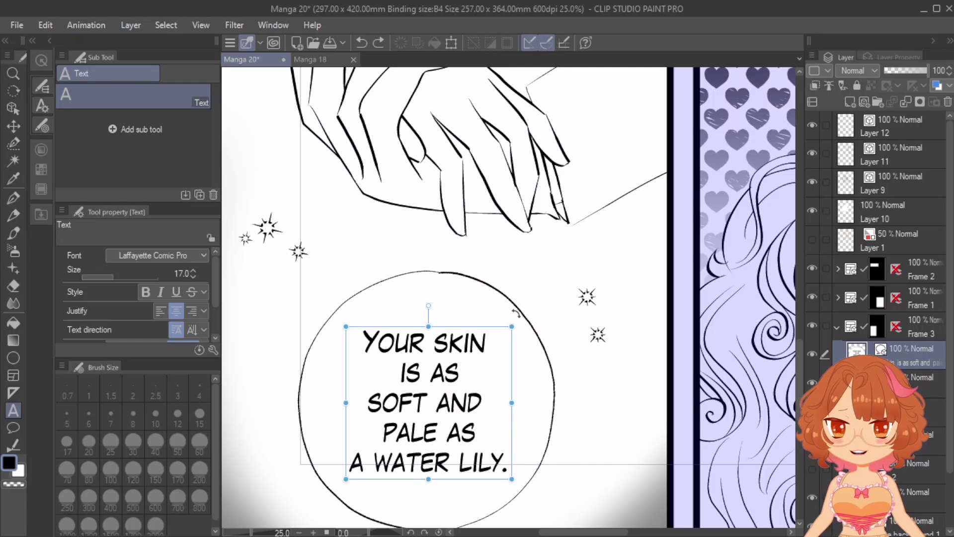
Step: Letter the Frame 1 balloon with "Rosette, I must say, the real you is more than I could've ever dreamed of."
{"action": "key", "text": "ctrl+minus"}
{"action": "left_click", "coordinate": [837, 297]}
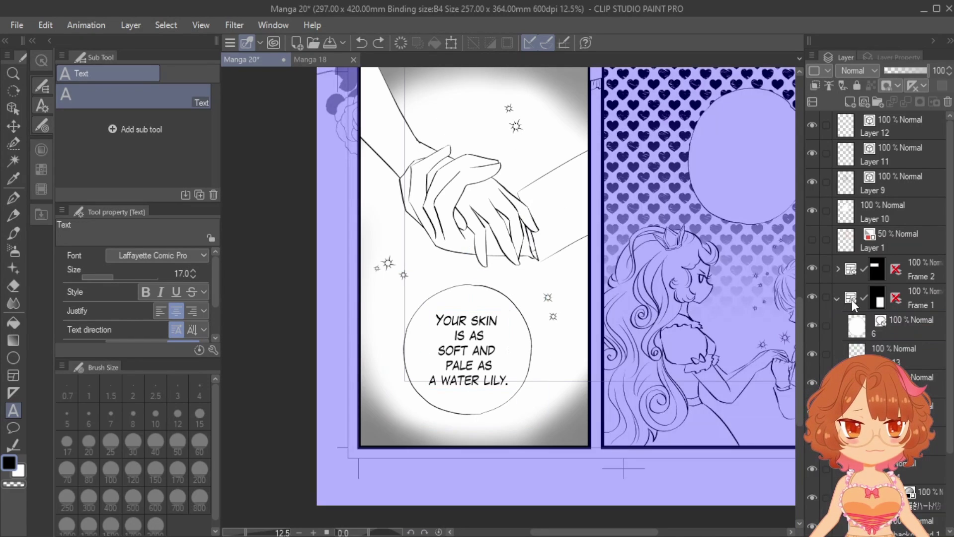
{"action": "left_click", "coordinate": [870, 321]}
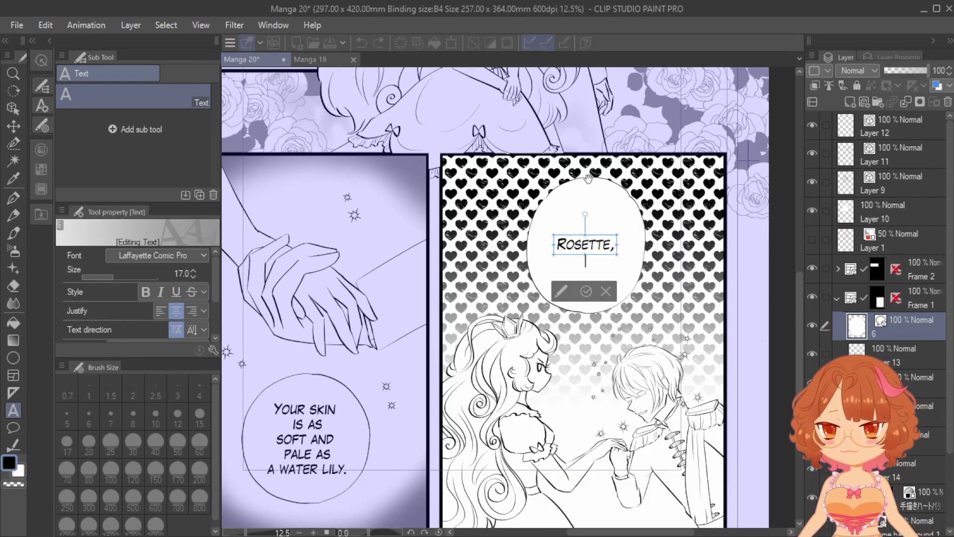
{"action": "key", "text": "Return"}
{"action": "type", "text": "I must say the real you is more"}
{"action": "key", "text": "Return"}
{"action": "type", "text": "than I could've ever dreamed of."}
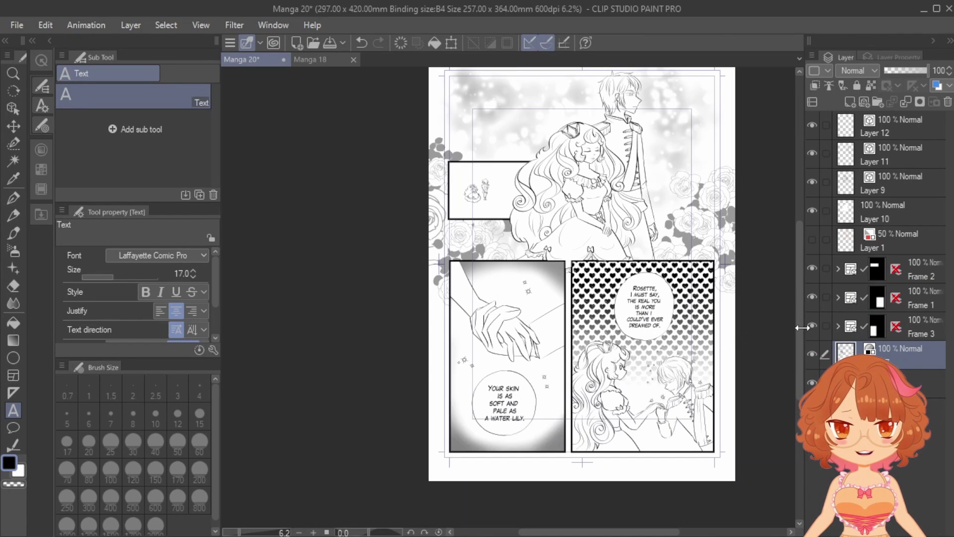
Step: Apply the Tone effect at frequency 60.0 to the gray corner shading layer in the Frame 3 folder and inspect the dots
{"action": "scroll", "coordinate": [799, 327], "scroll_direction": "up", "scroll_amount": 2}
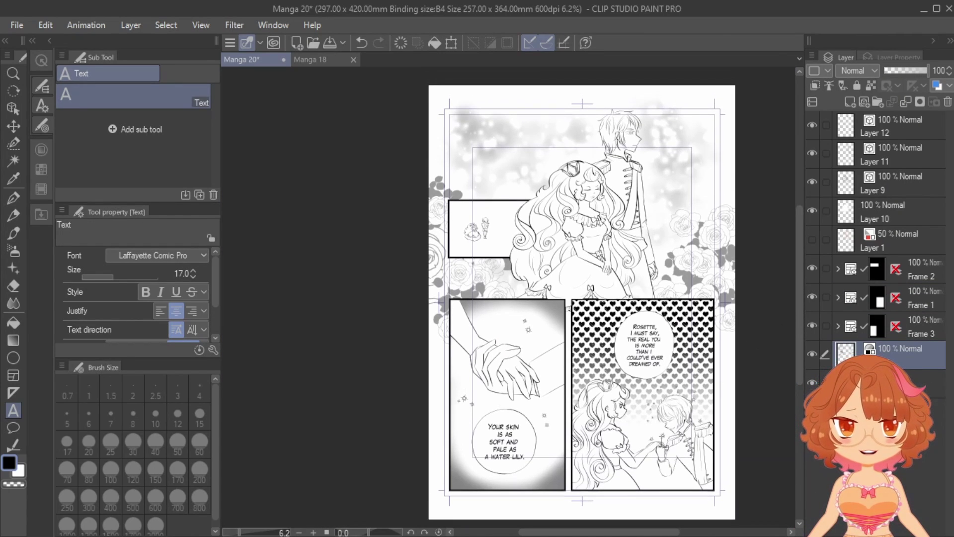
{"action": "left_click_drag", "start_coordinate": [648, 532], "coordinate": [667, 532]}
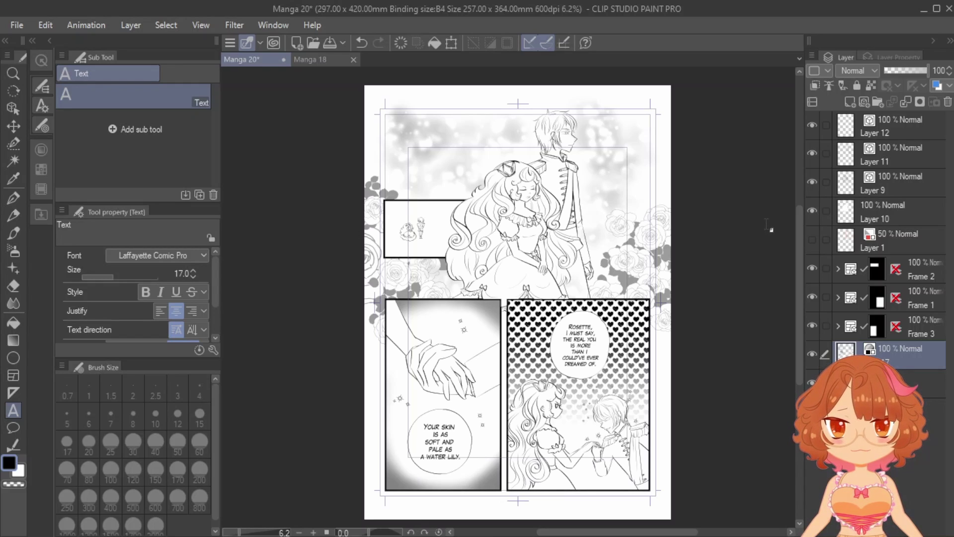
{"action": "left_click", "coordinate": [839, 326]}
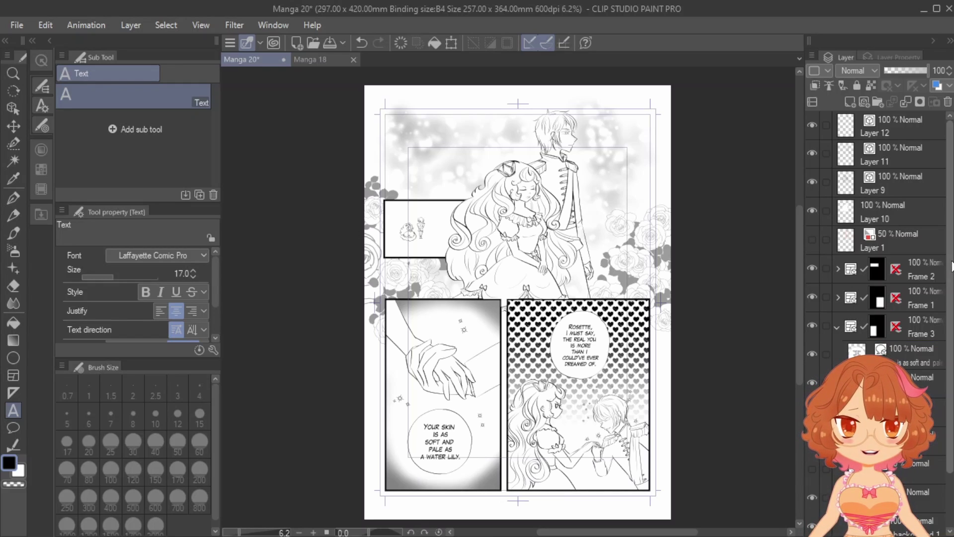
{"action": "left_click_drag", "start_coordinate": [949, 281], "coordinate": [949, 335]}
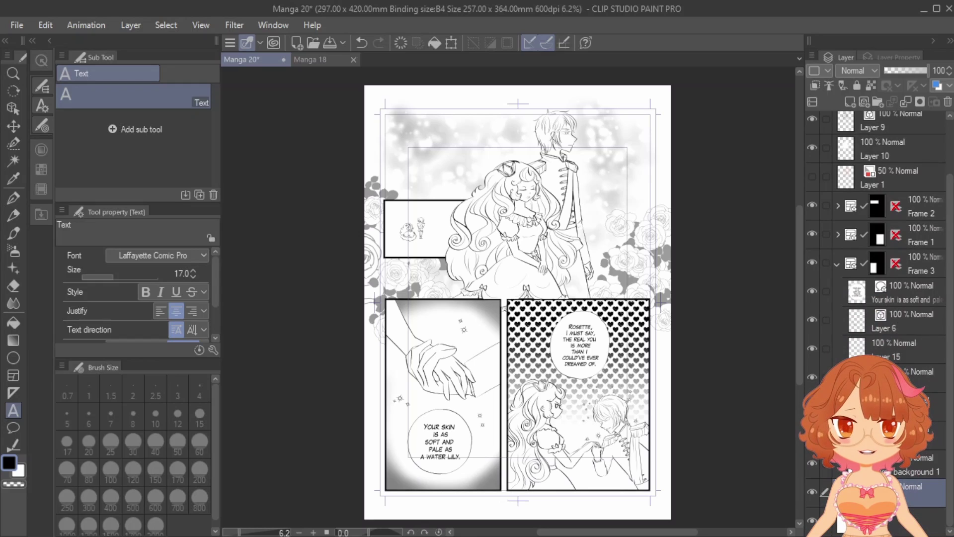
{"action": "left_click", "coordinate": [873, 58]}
{"action": "left_click", "coordinate": [909, 83]}
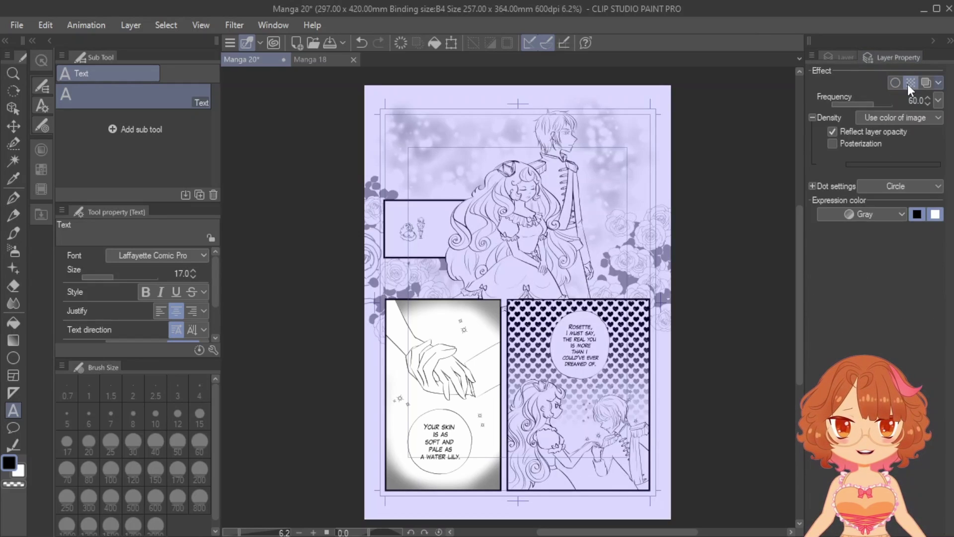
{"action": "scroll", "coordinate": [481, 303], "scroll_direction": "up", "scroll_amount": 3}
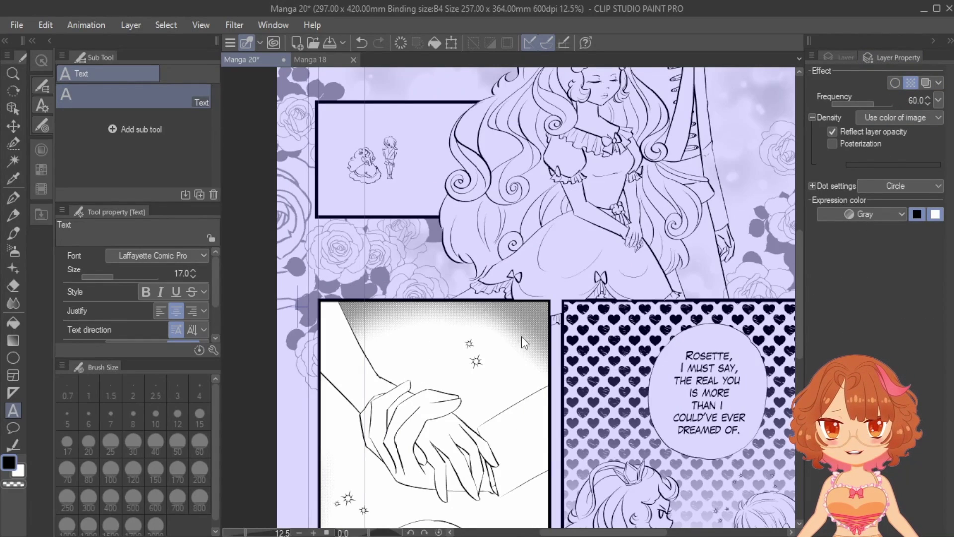
{"action": "scroll", "coordinate": [522, 338], "scroll_direction": "up", "scroll_amount": 3}
{"action": "scroll", "coordinate": [520, 343], "scroll_direction": "down", "scroll_amount": 3}
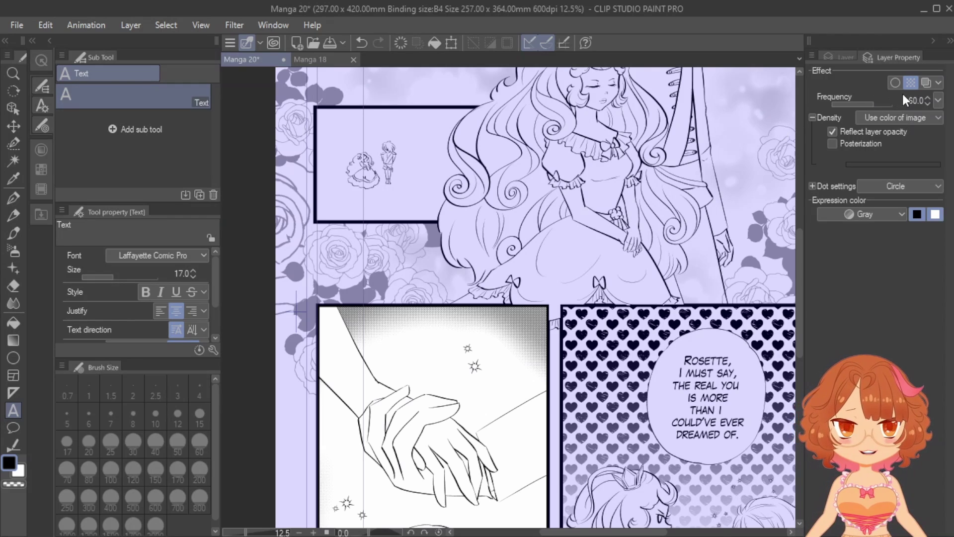
{"action": "scroll", "coordinate": [565, 230], "scroll_direction": "down", "scroll_amount": 3}
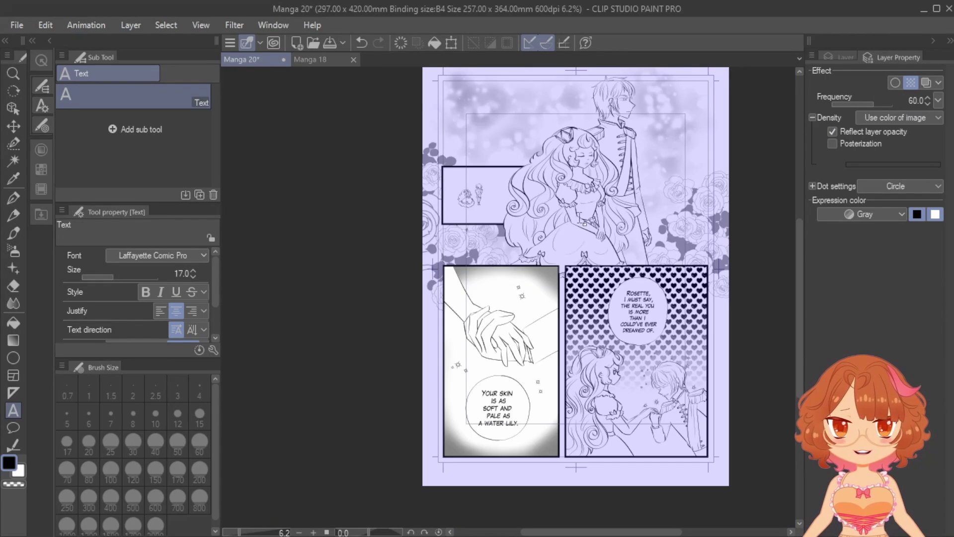
Step: Collapse the Frame 3 folder, select the layer directly beneath it, and center the whole page in view
{"action": "left_click", "coordinate": [830, 58]}
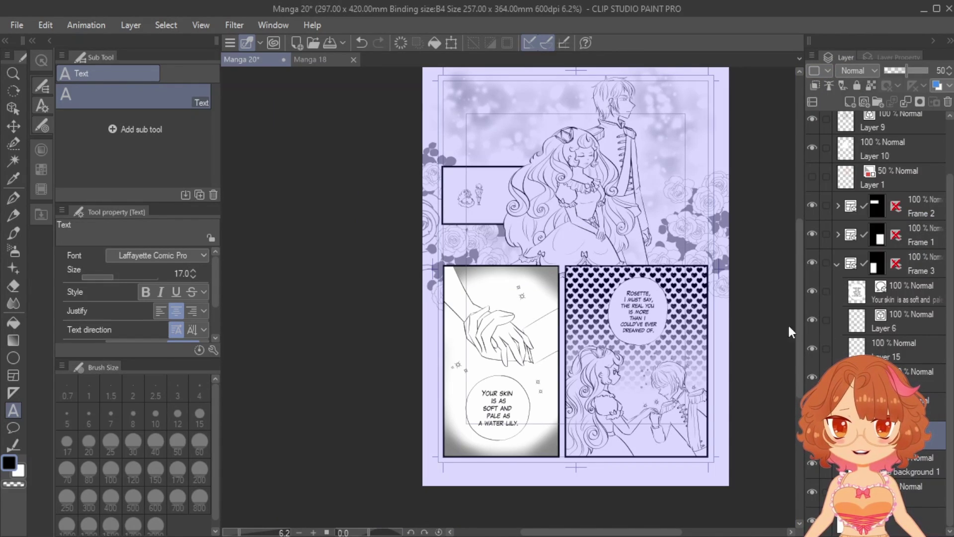
{"action": "left_click", "coordinate": [836, 263]}
{"action": "left_click_drag", "start_coordinate": [650, 533], "coordinate": [661, 531]}
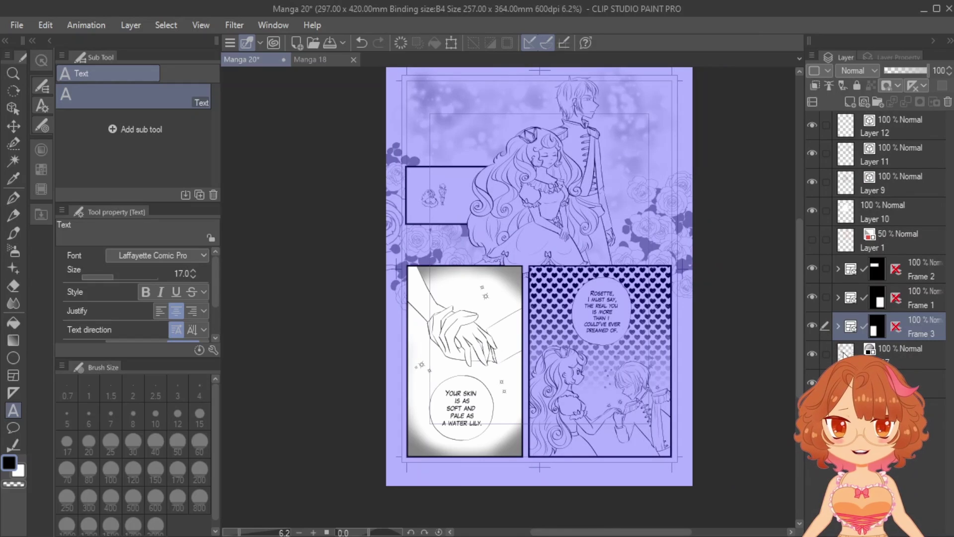
{"action": "left_click", "coordinate": [843, 354]}
{"action": "left_click_drag", "start_coordinate": [799, 336], "coordinate": [799, 324]}
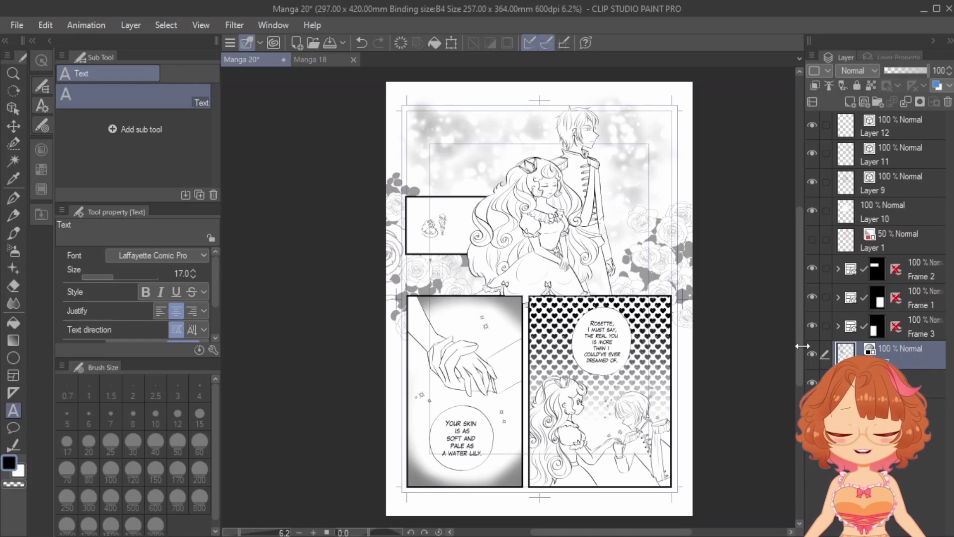
{"action": "left_click_drag", "start_coordinate": [683, 531], "coordinate": [695, 532]}
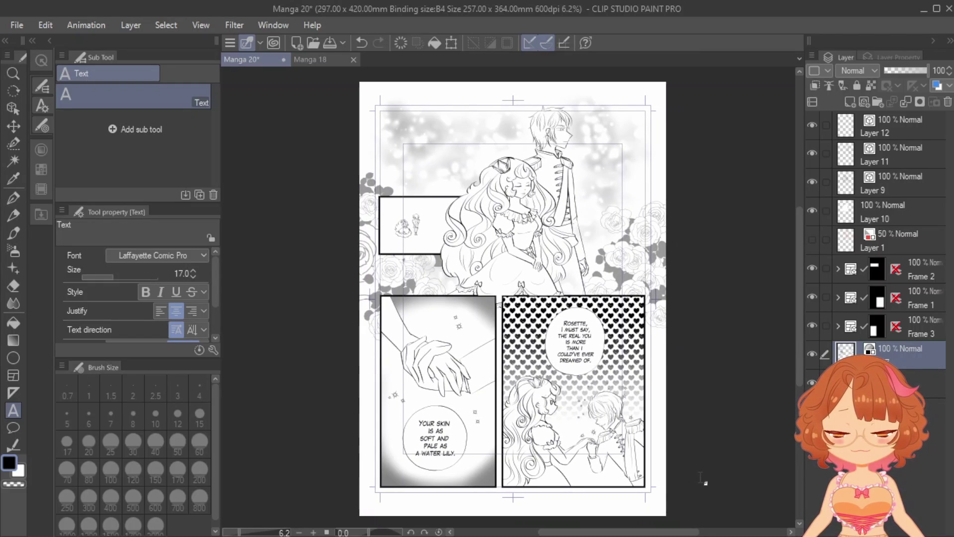